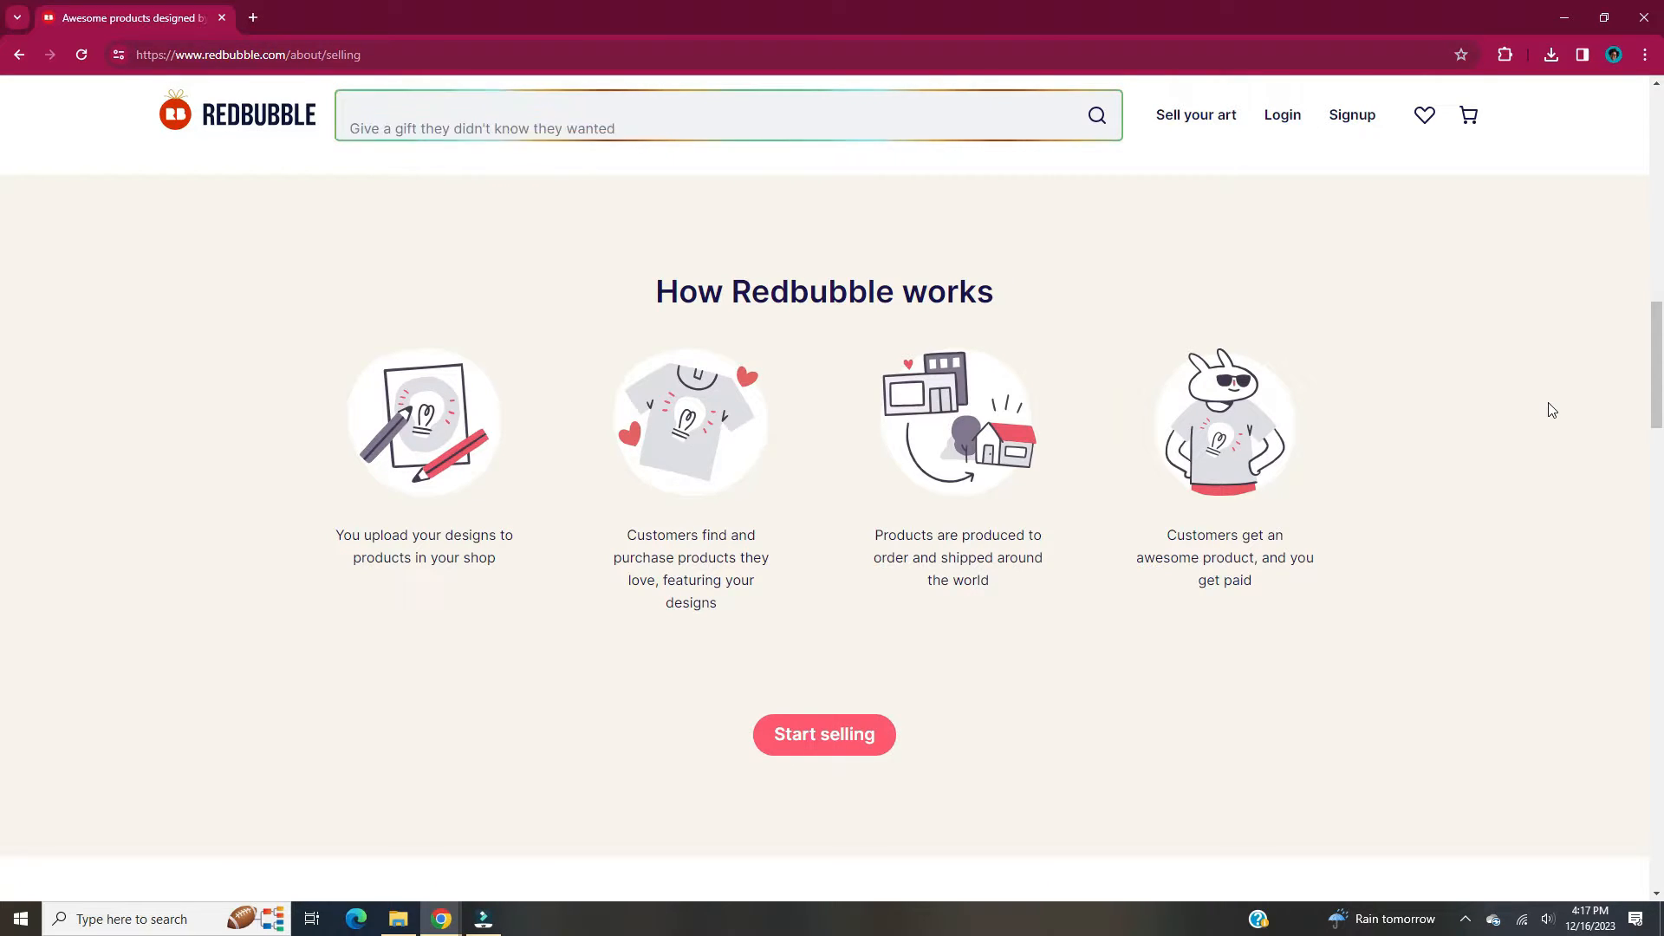
Look through the Redbubble selling page to see how it works, its products, featured artists and seller benefits
scroll(1552, 410, "down", 8)
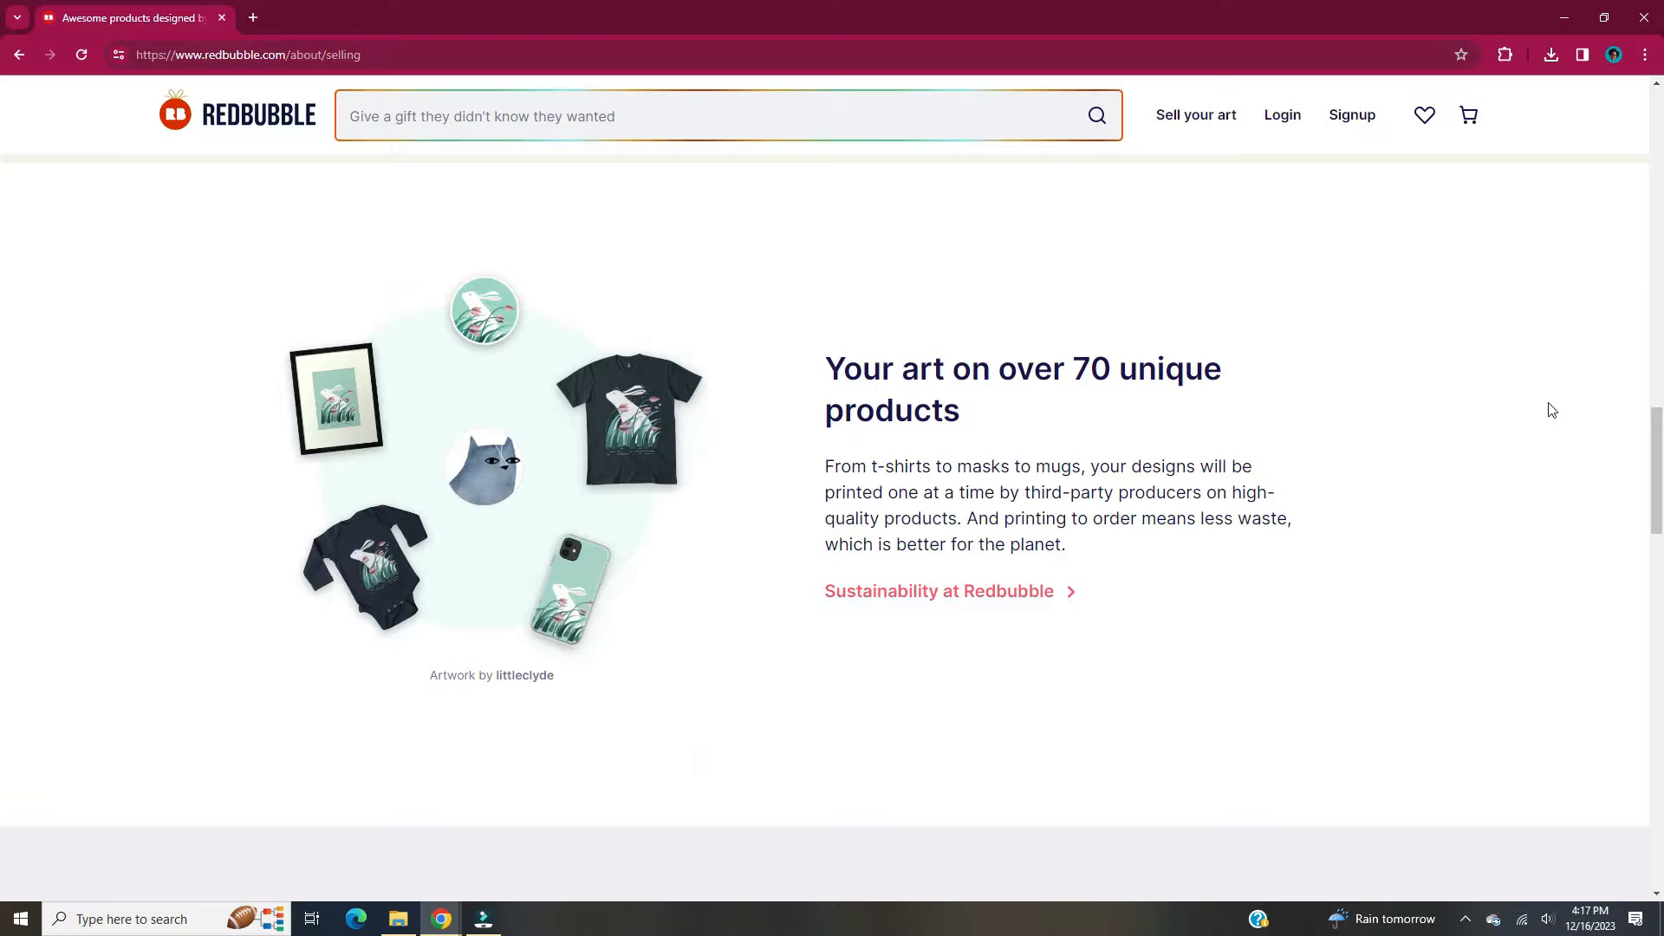
scroll(1552, 410, "down", 6)
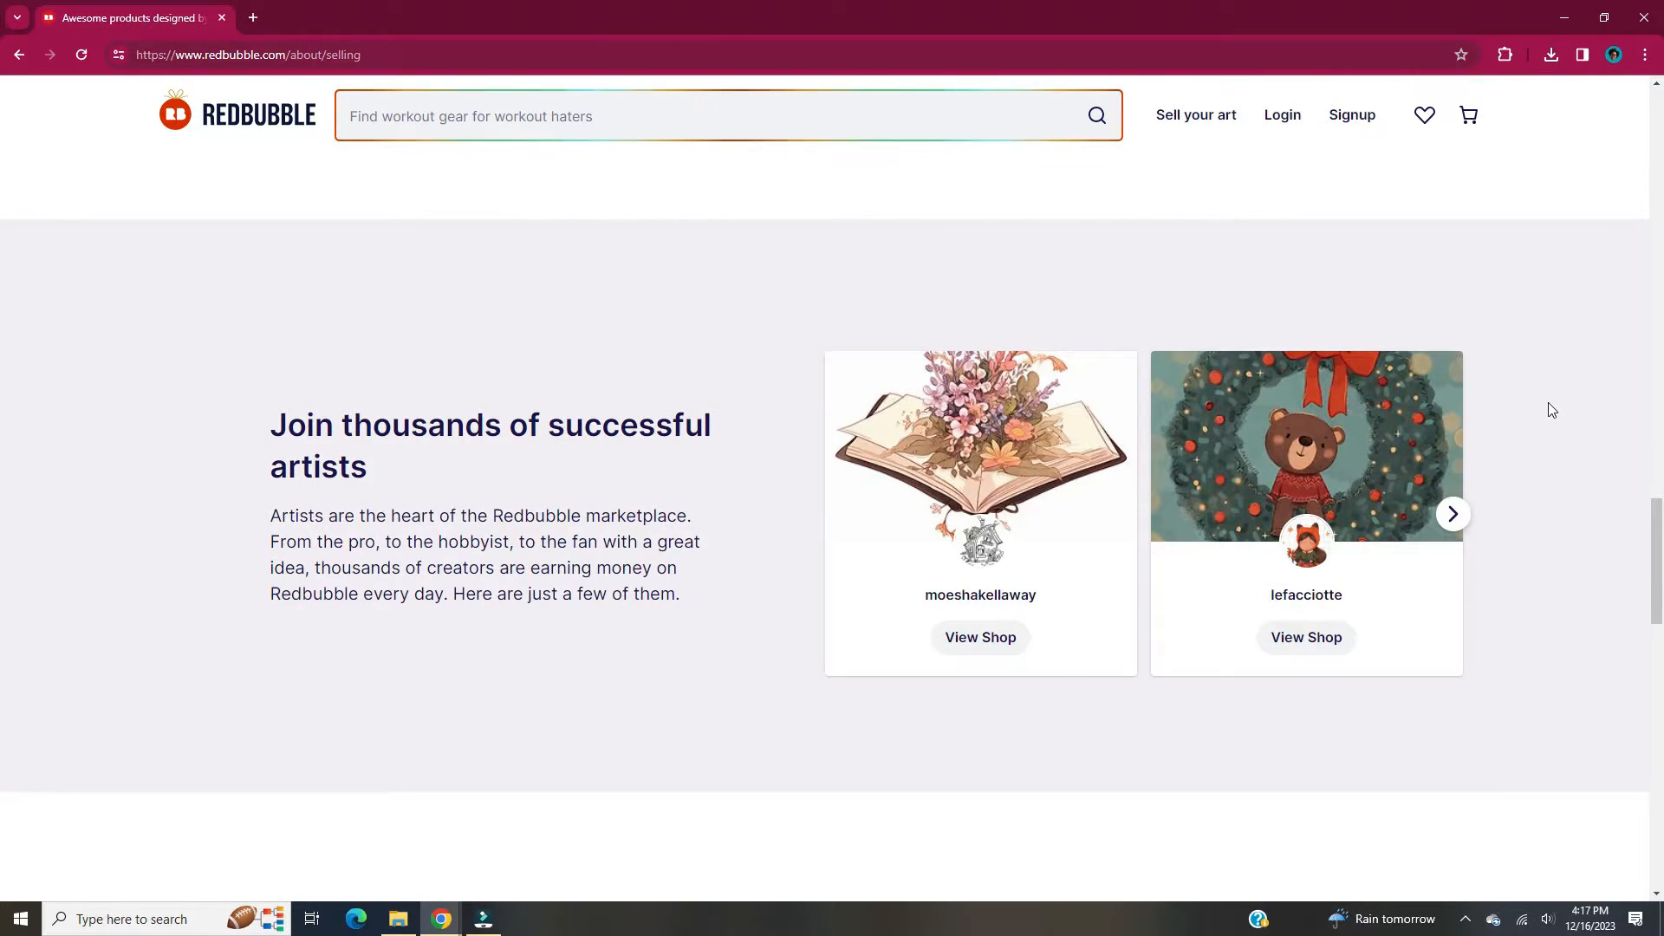
scroll(1552, 411, "down", 4)
scroll(1552, 410, "down", 3)
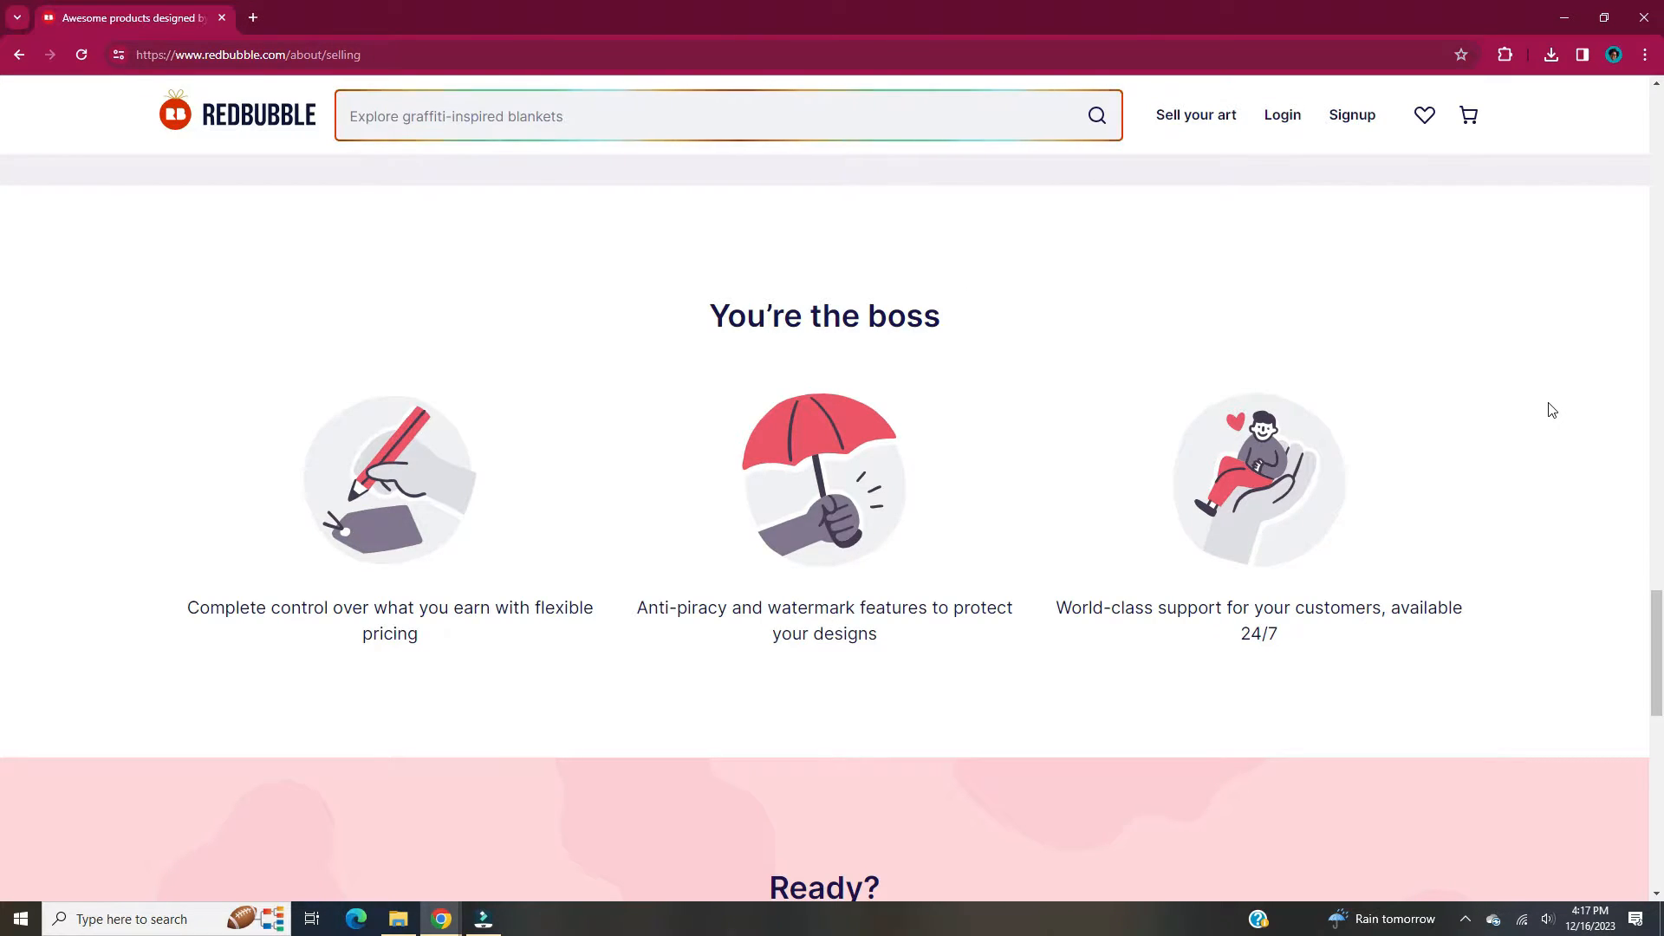
scroll(1552, 410, "down", 5)
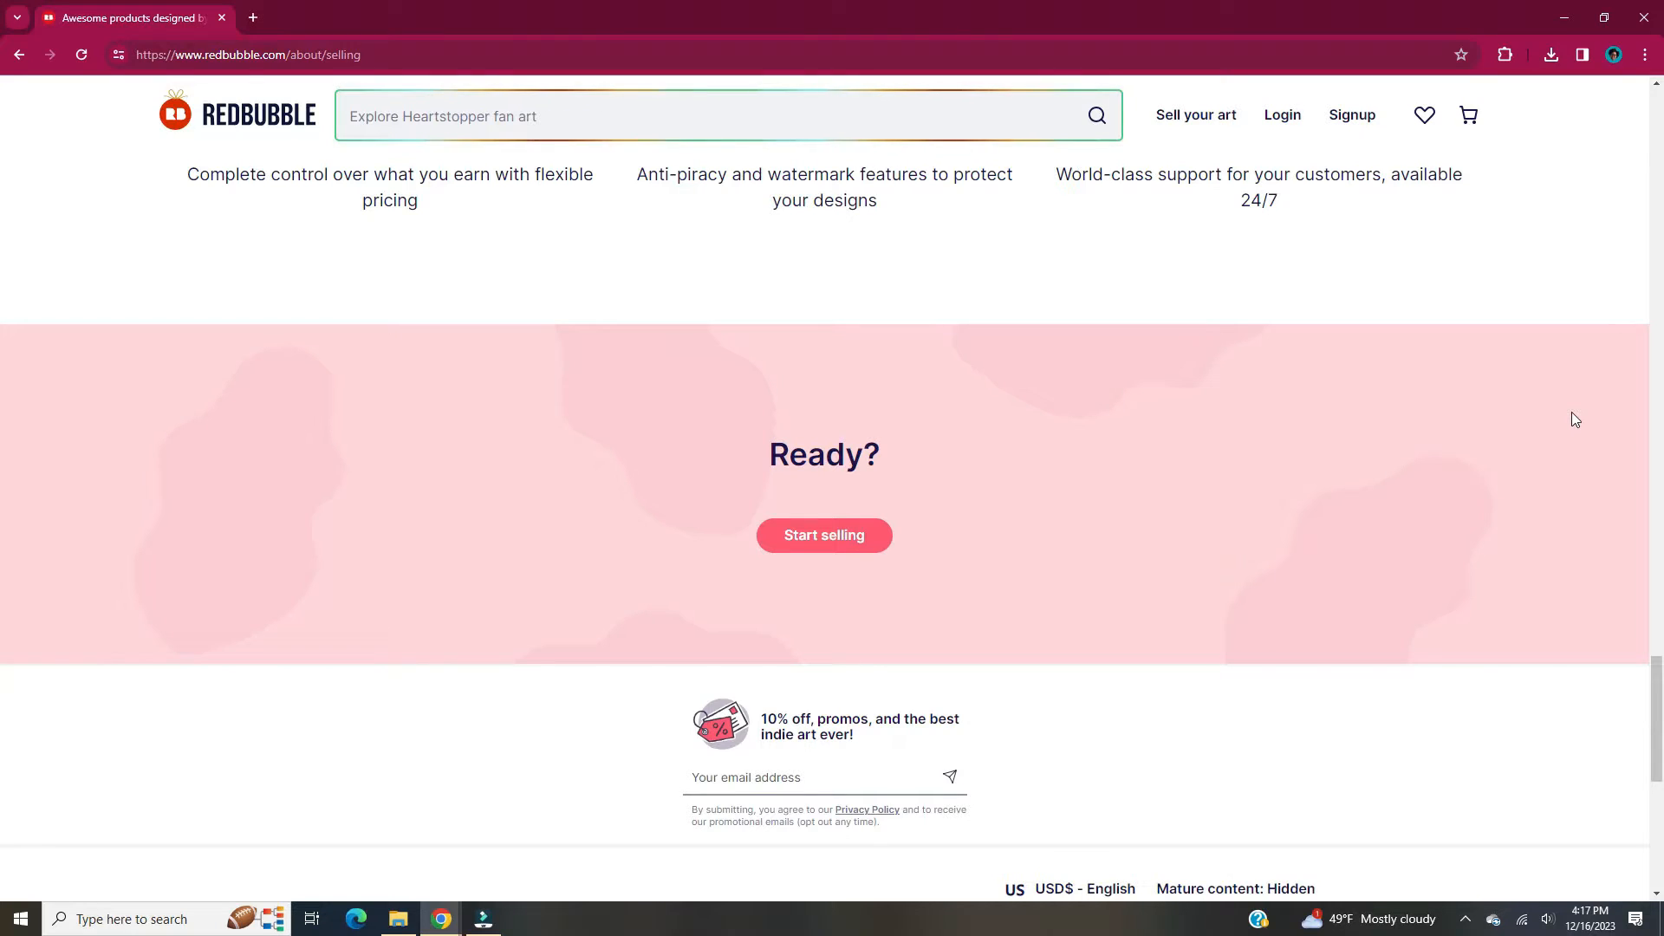
key("Home")
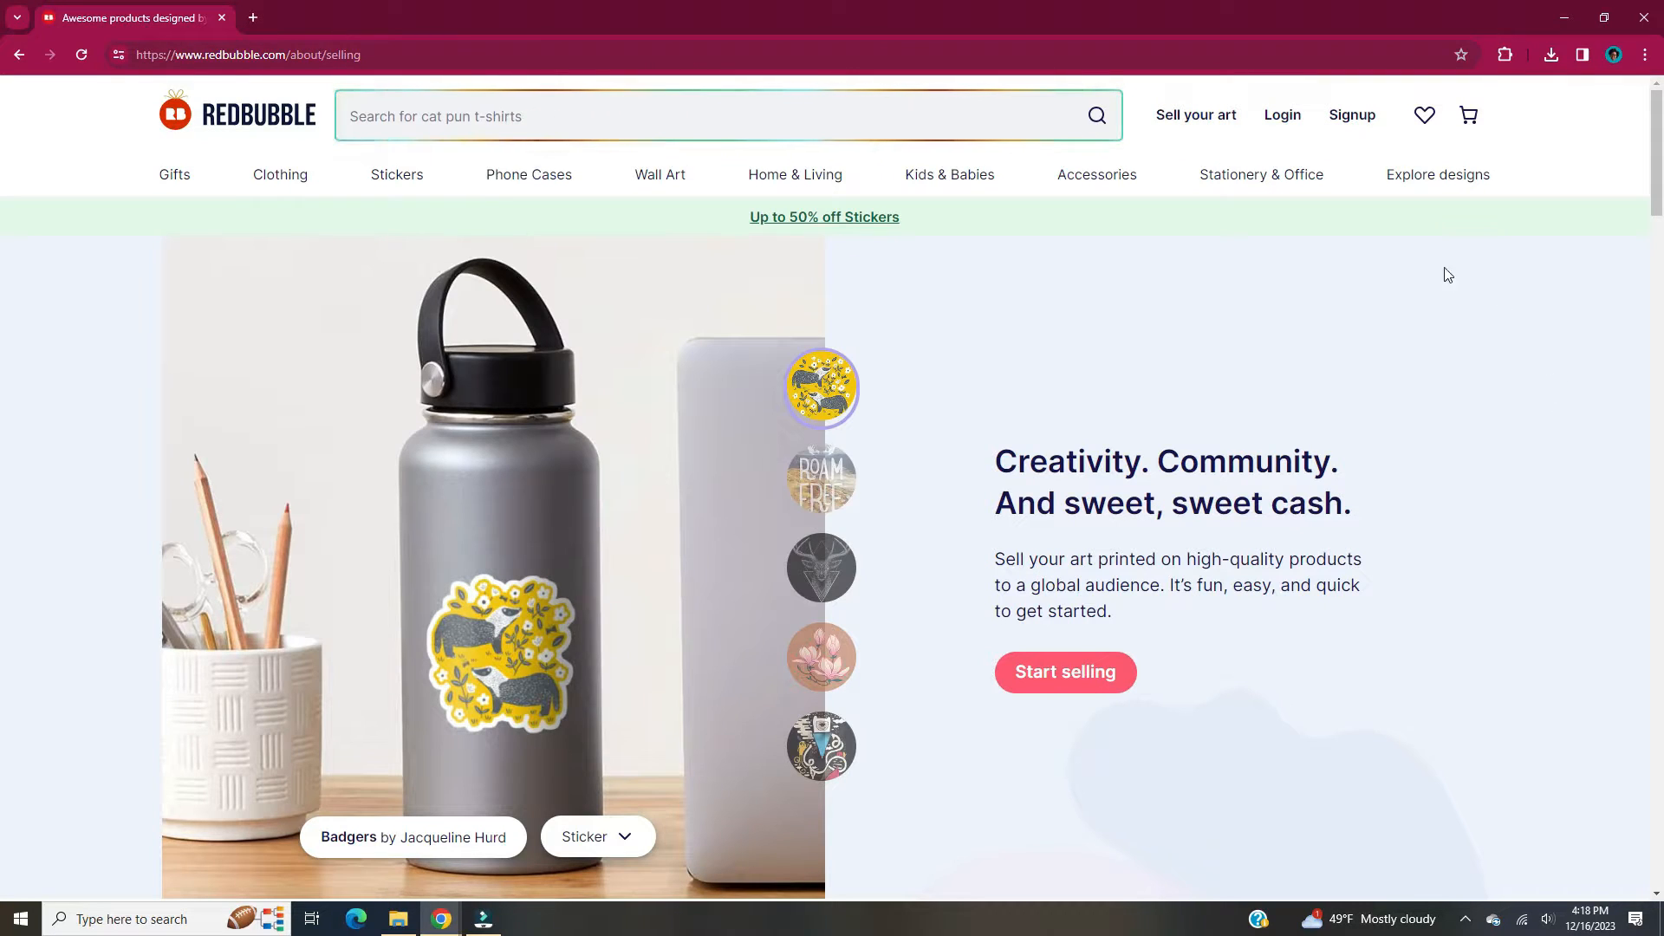
Log in to the seller account and open the page for adding a new work
left_click(1301, 126)
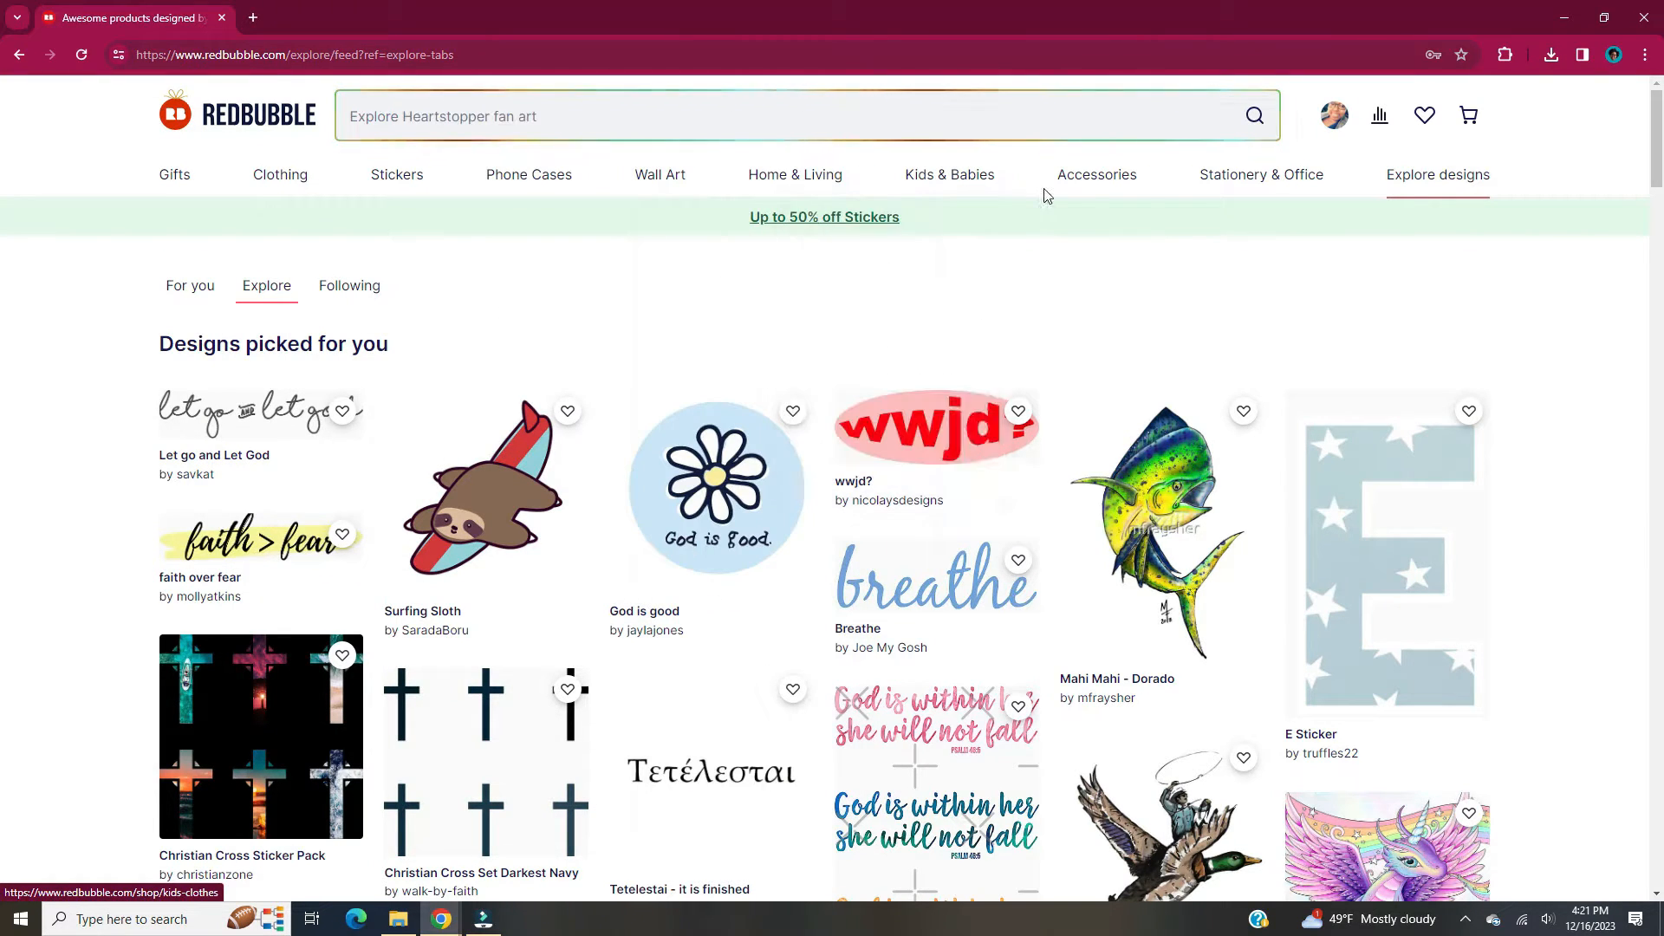
mouse_move(1467, 195)
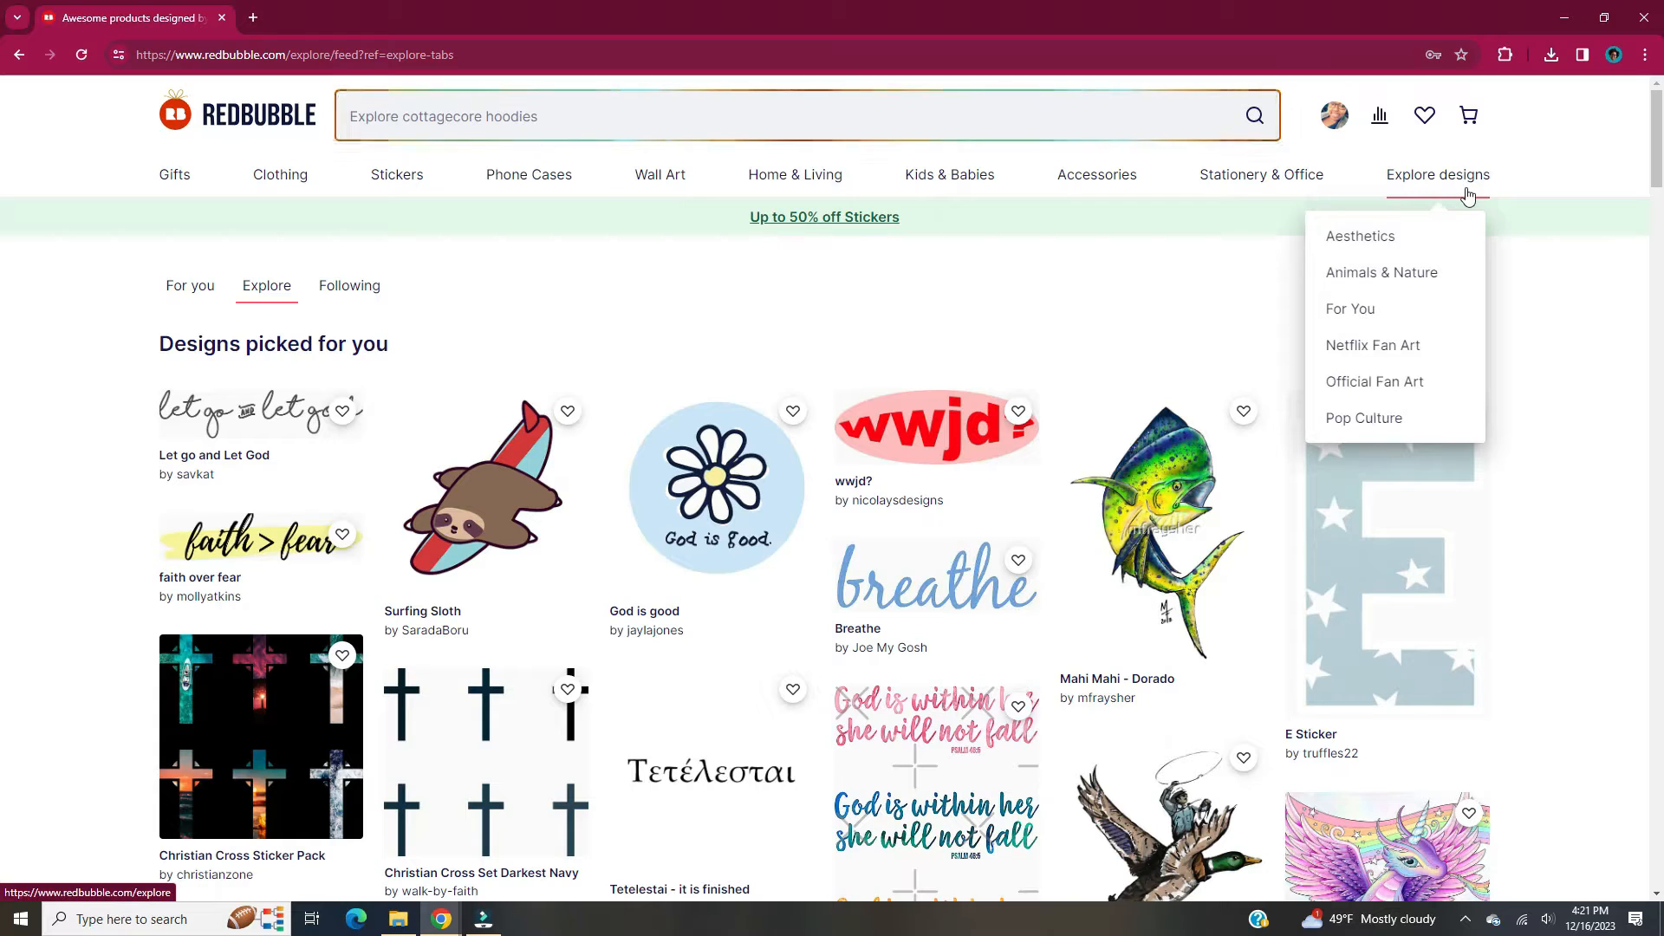
left_click(1340, 126)
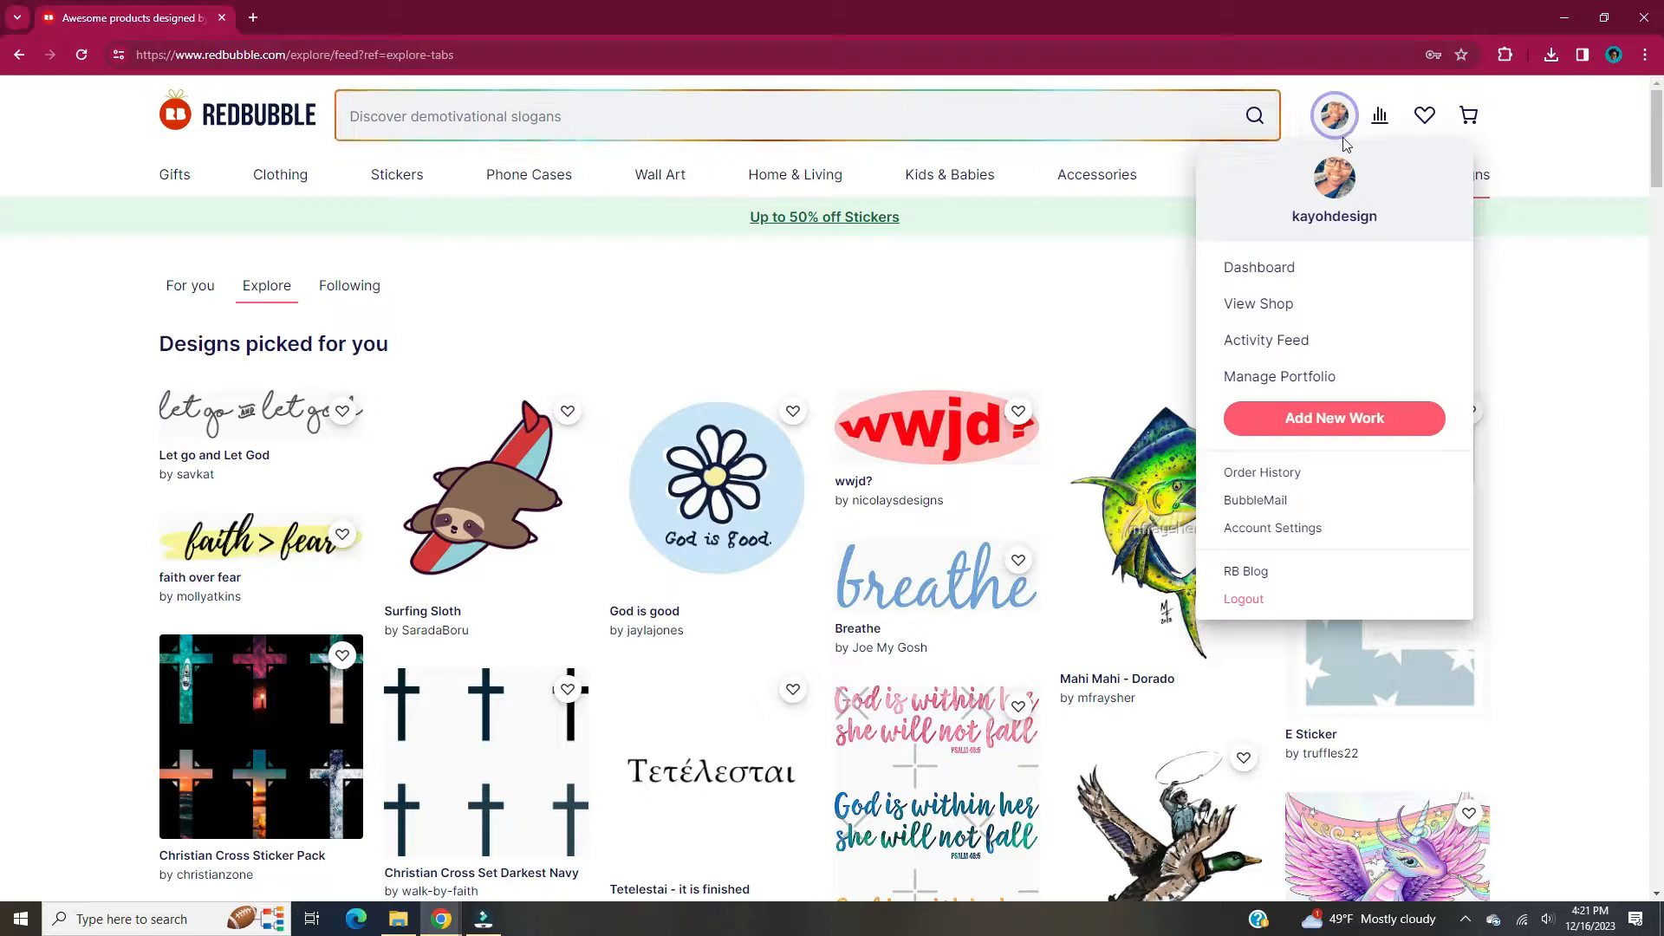
left_click(1335, 433)
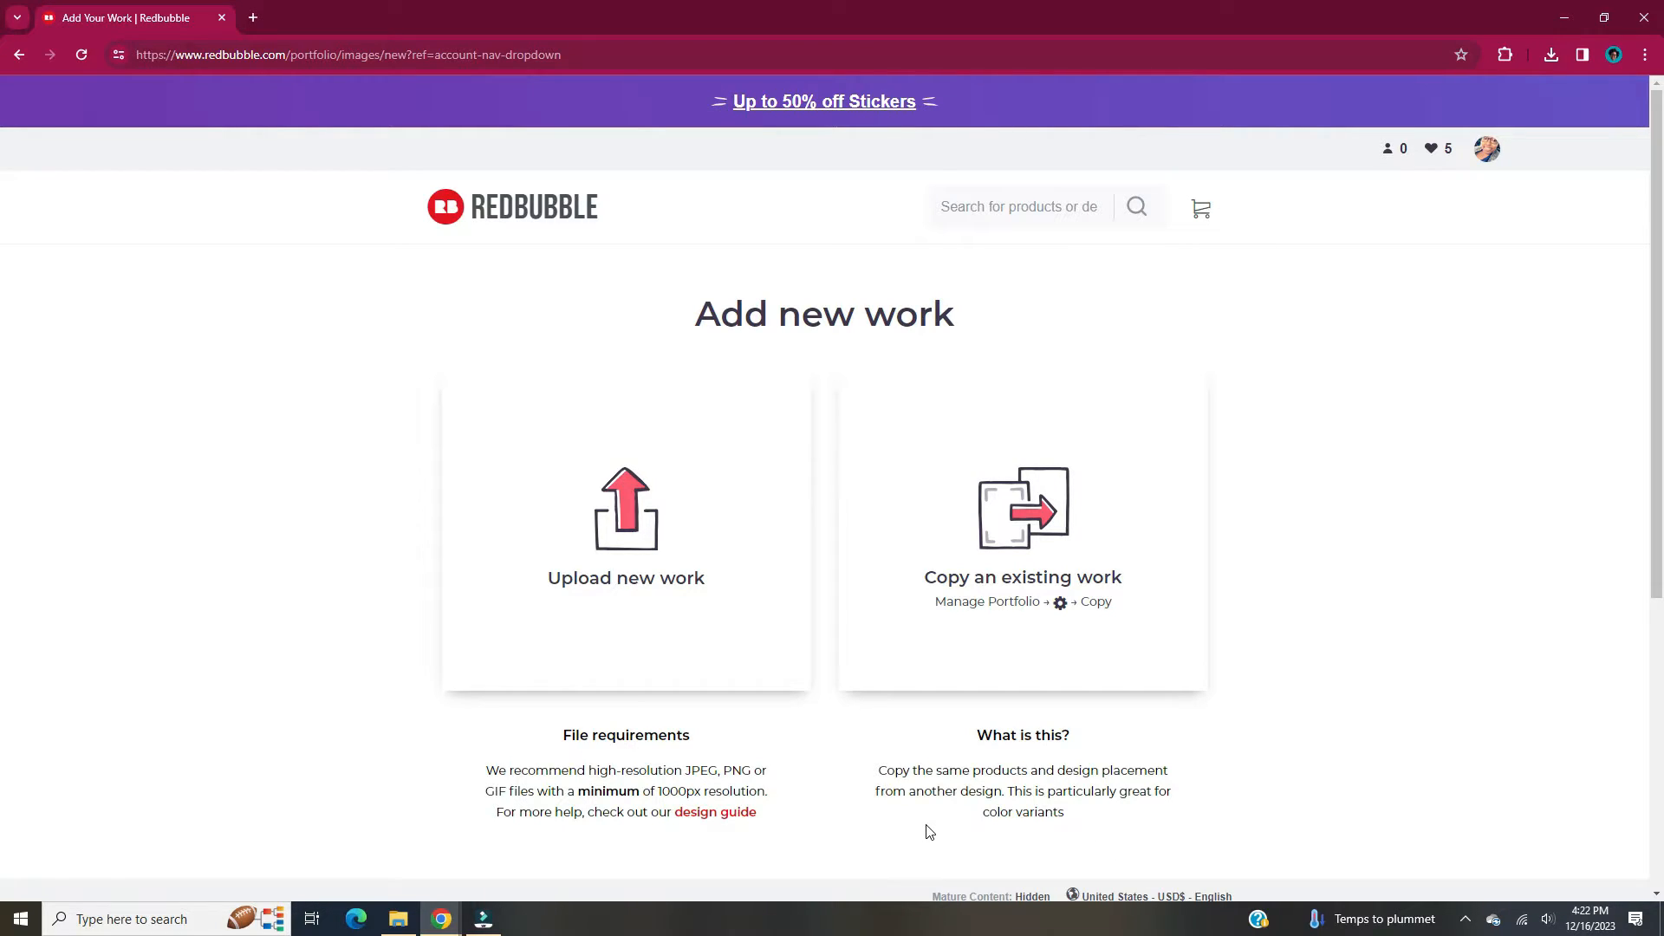
Upload the image IMG_0700 from the Downloads folder as the new work
left_click(752, 642)
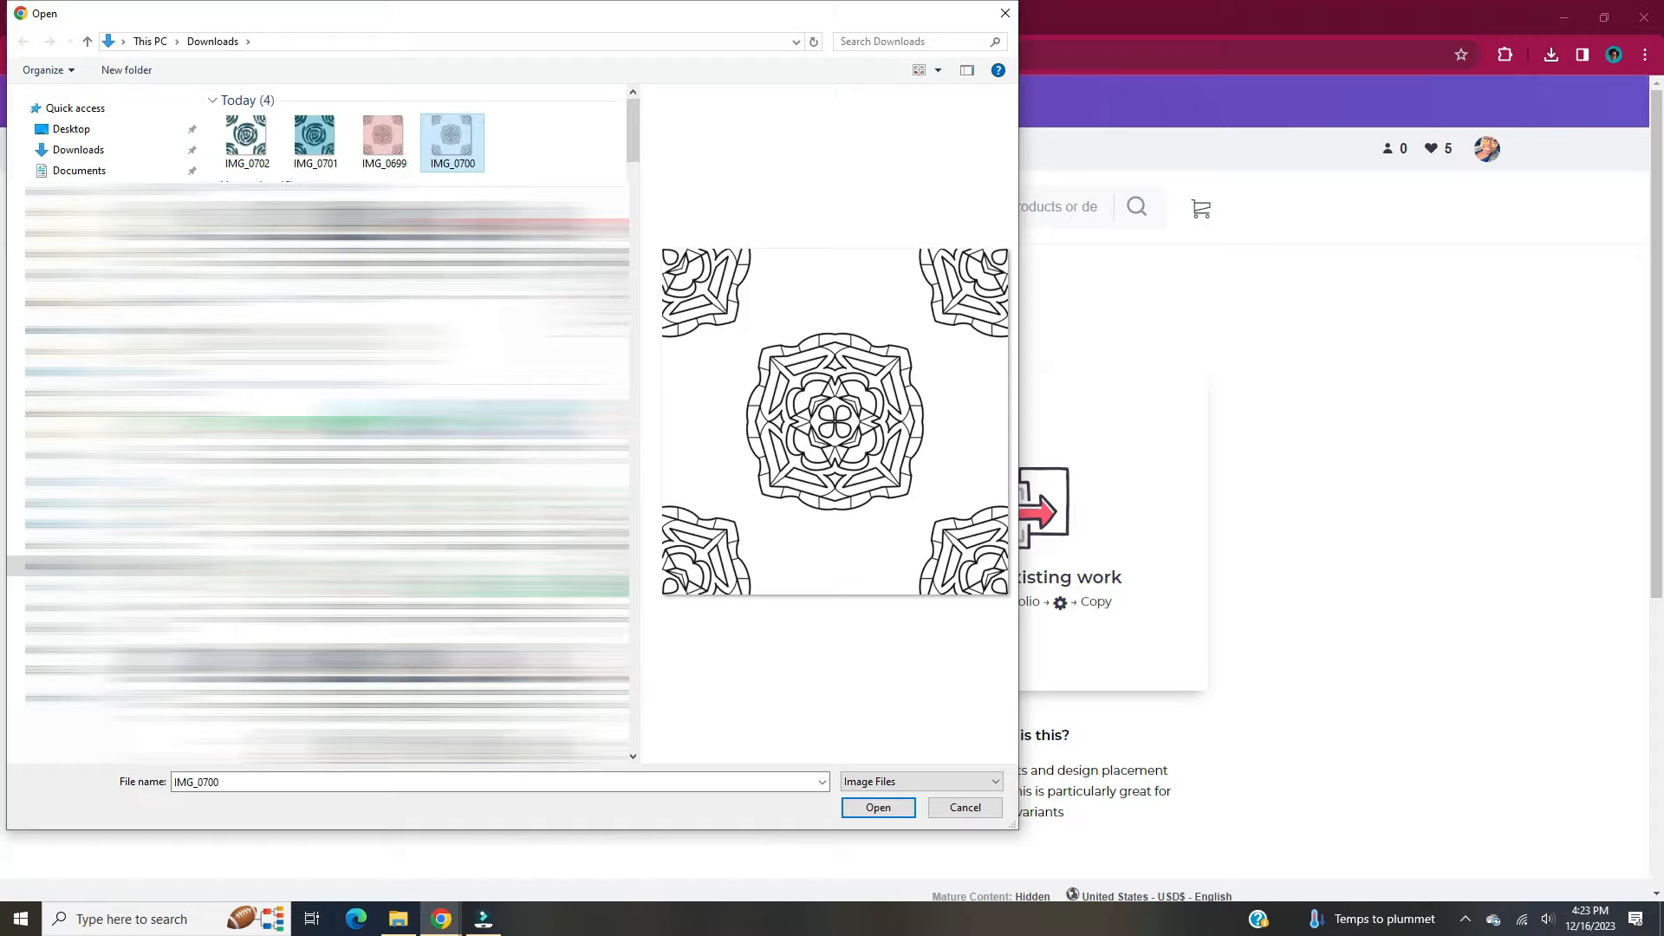
left_click(878, 808)
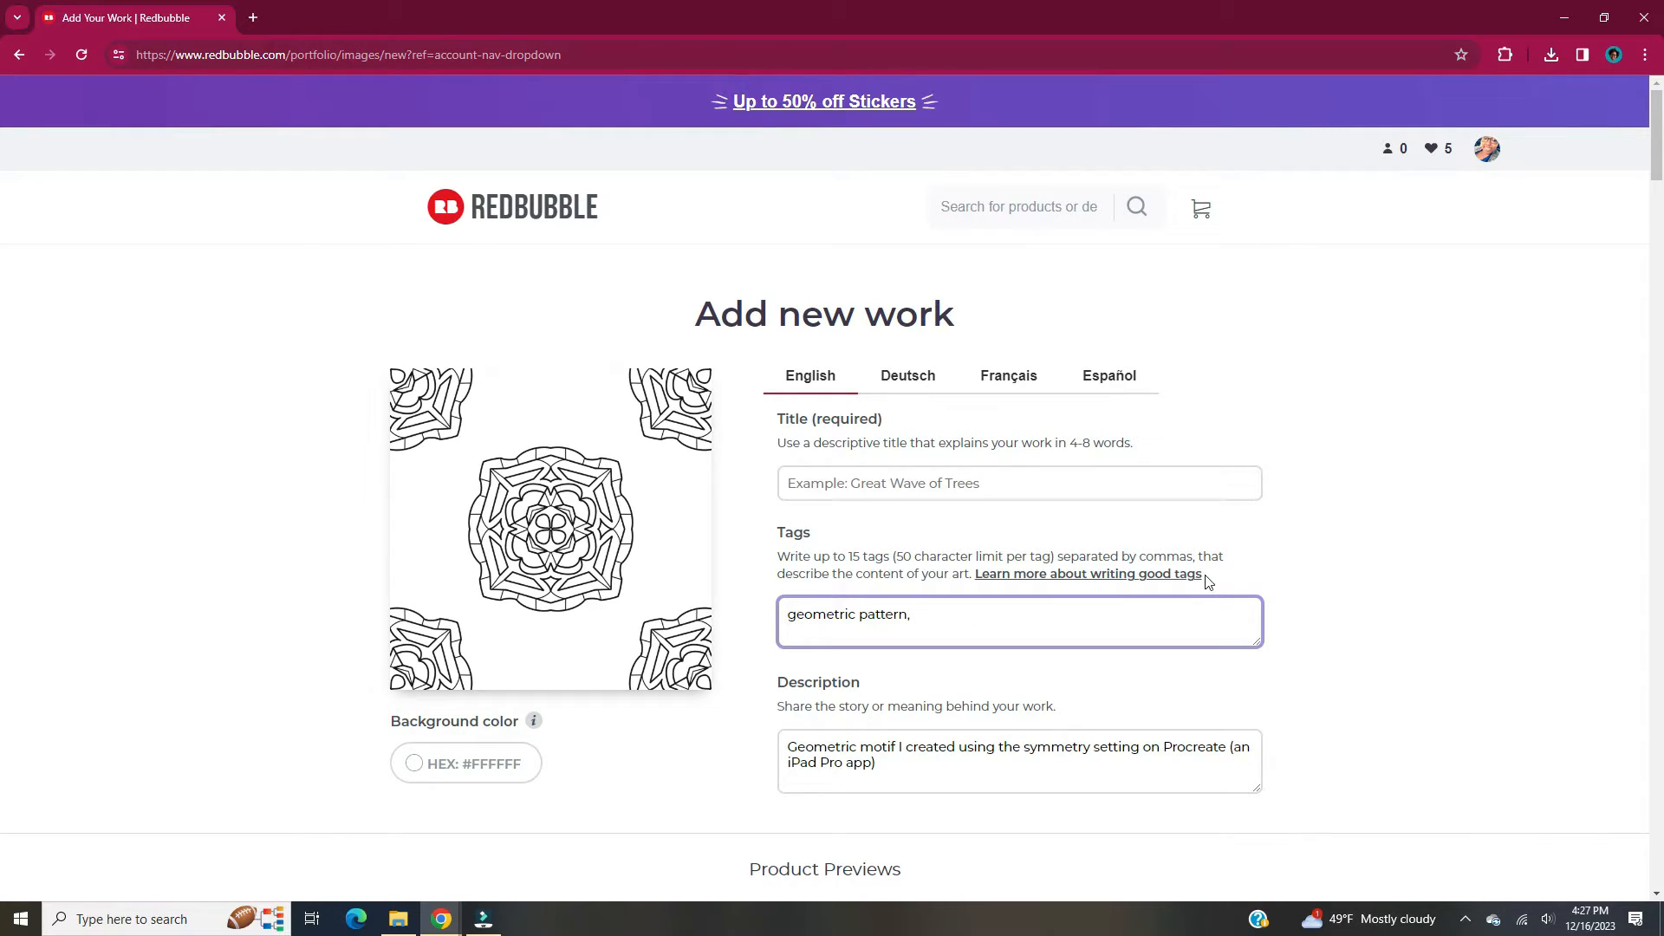
Open the guide about writing good tags and read through the Redbubble Tagging 101 article
left_click(1200, 577)
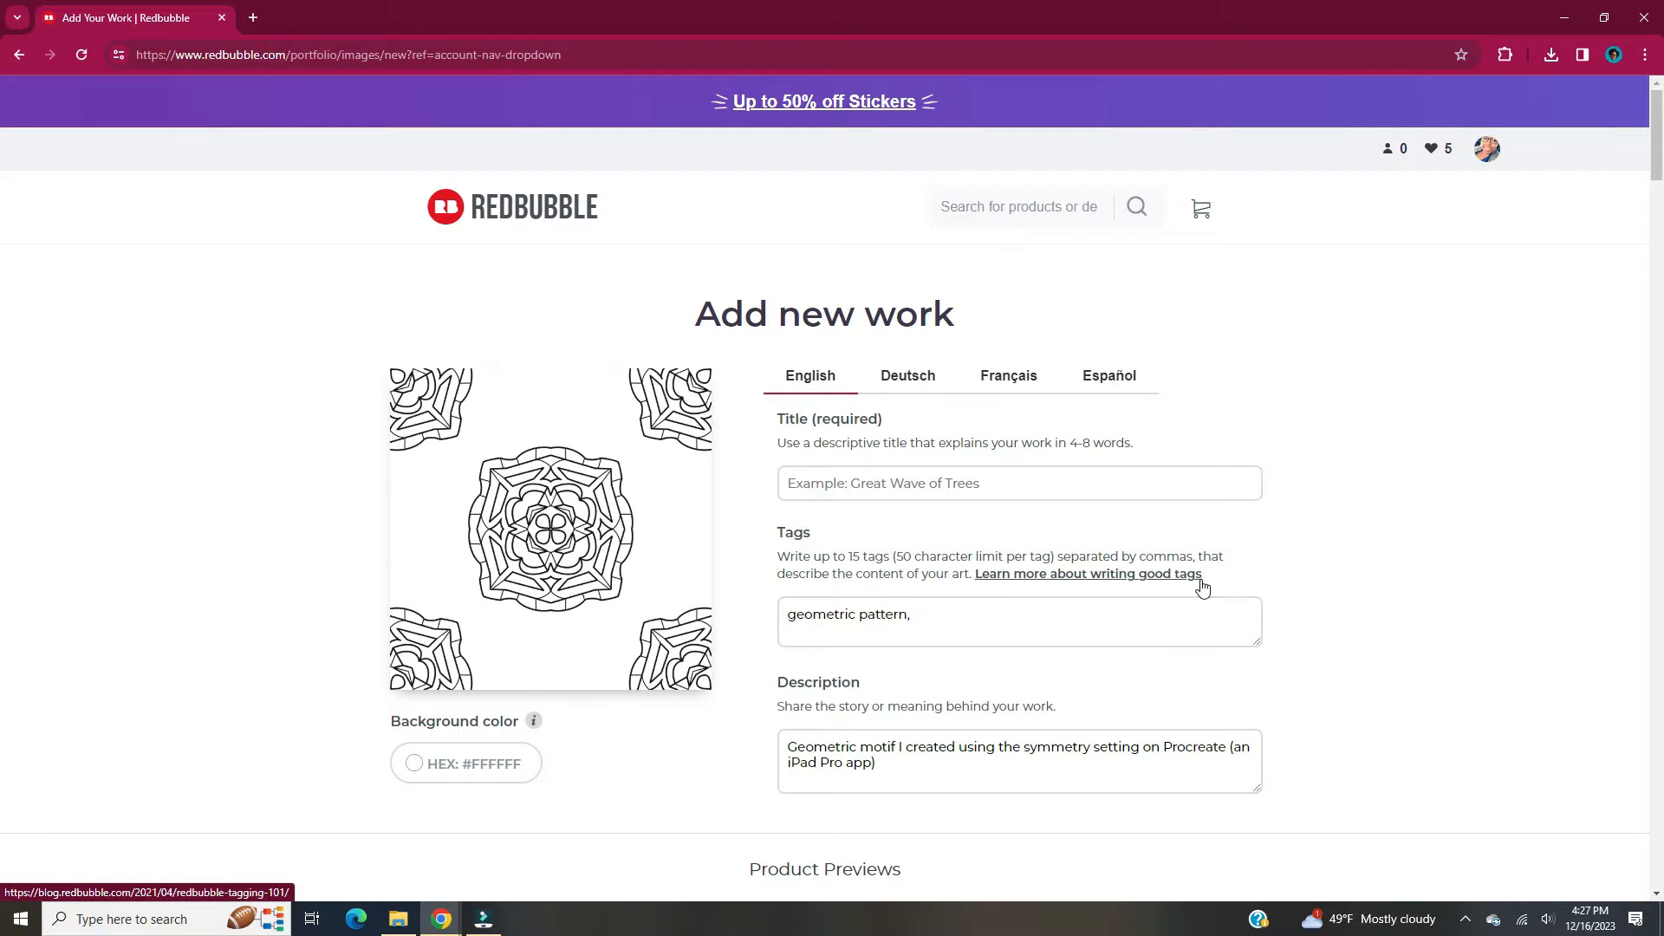
left_click(1202, 578)
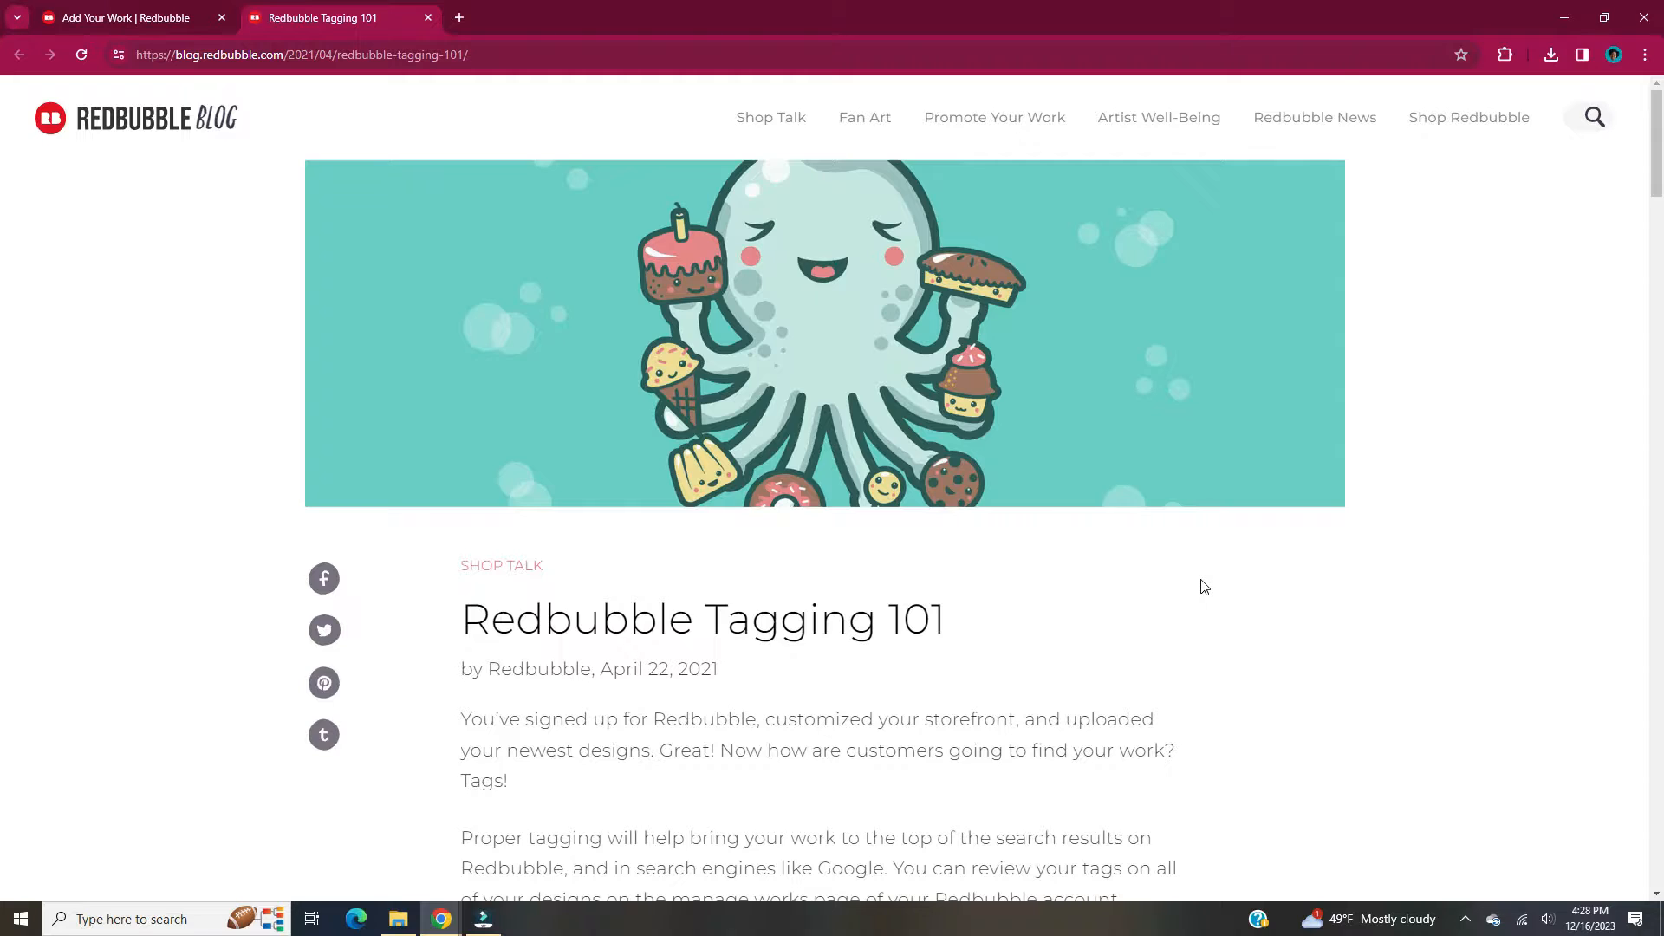
scroll(1205, 587, "down", 10)
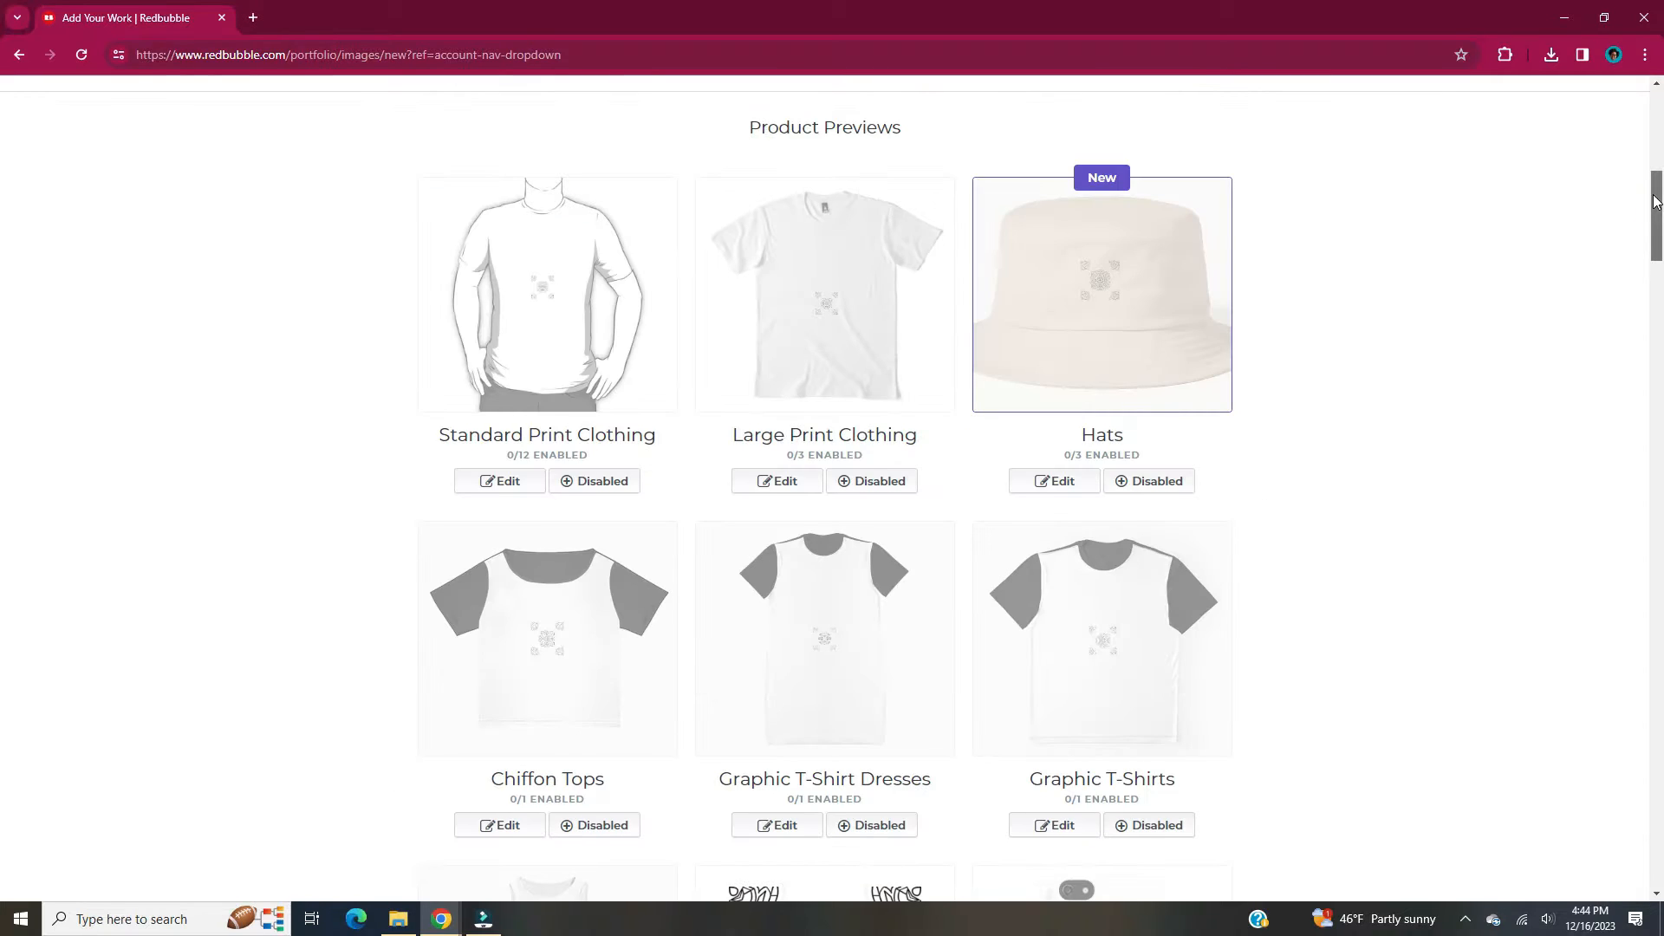
Enable Standard Print Clothing, open its design editor and change the previewed style to Hoodie (Pullover)
mouse_move(1656, 201)
left_mouse_down()
mouse_move(1659, 639)
mouse_move(1641, 205)
left_mouse_up()
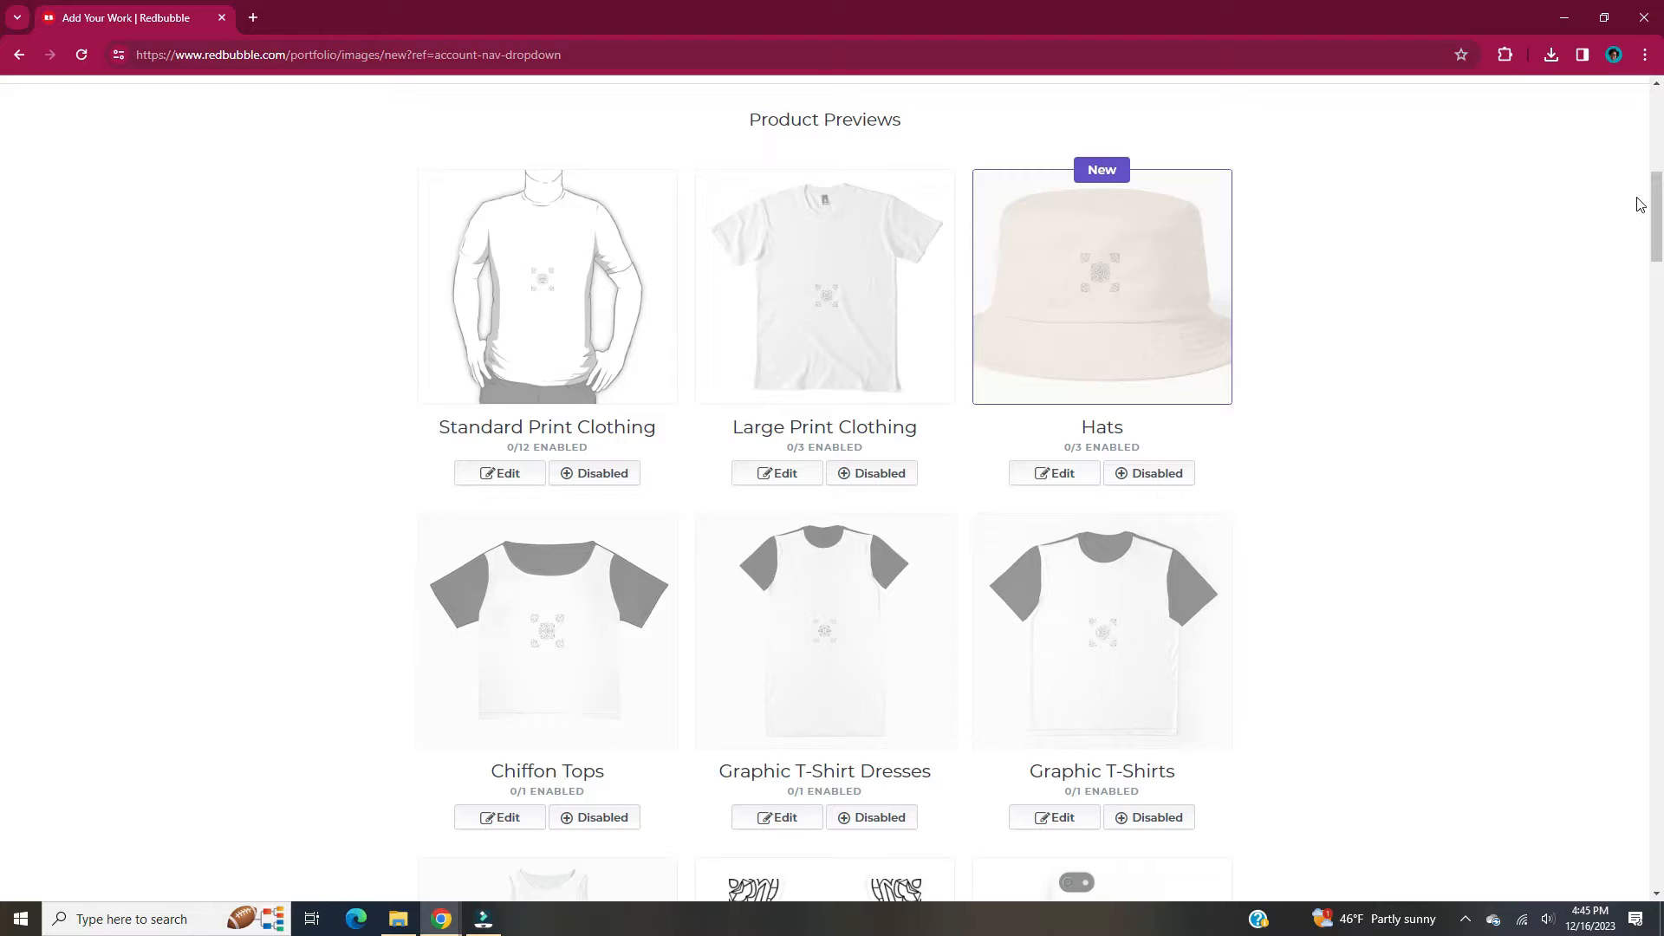
left_click(597, 473)
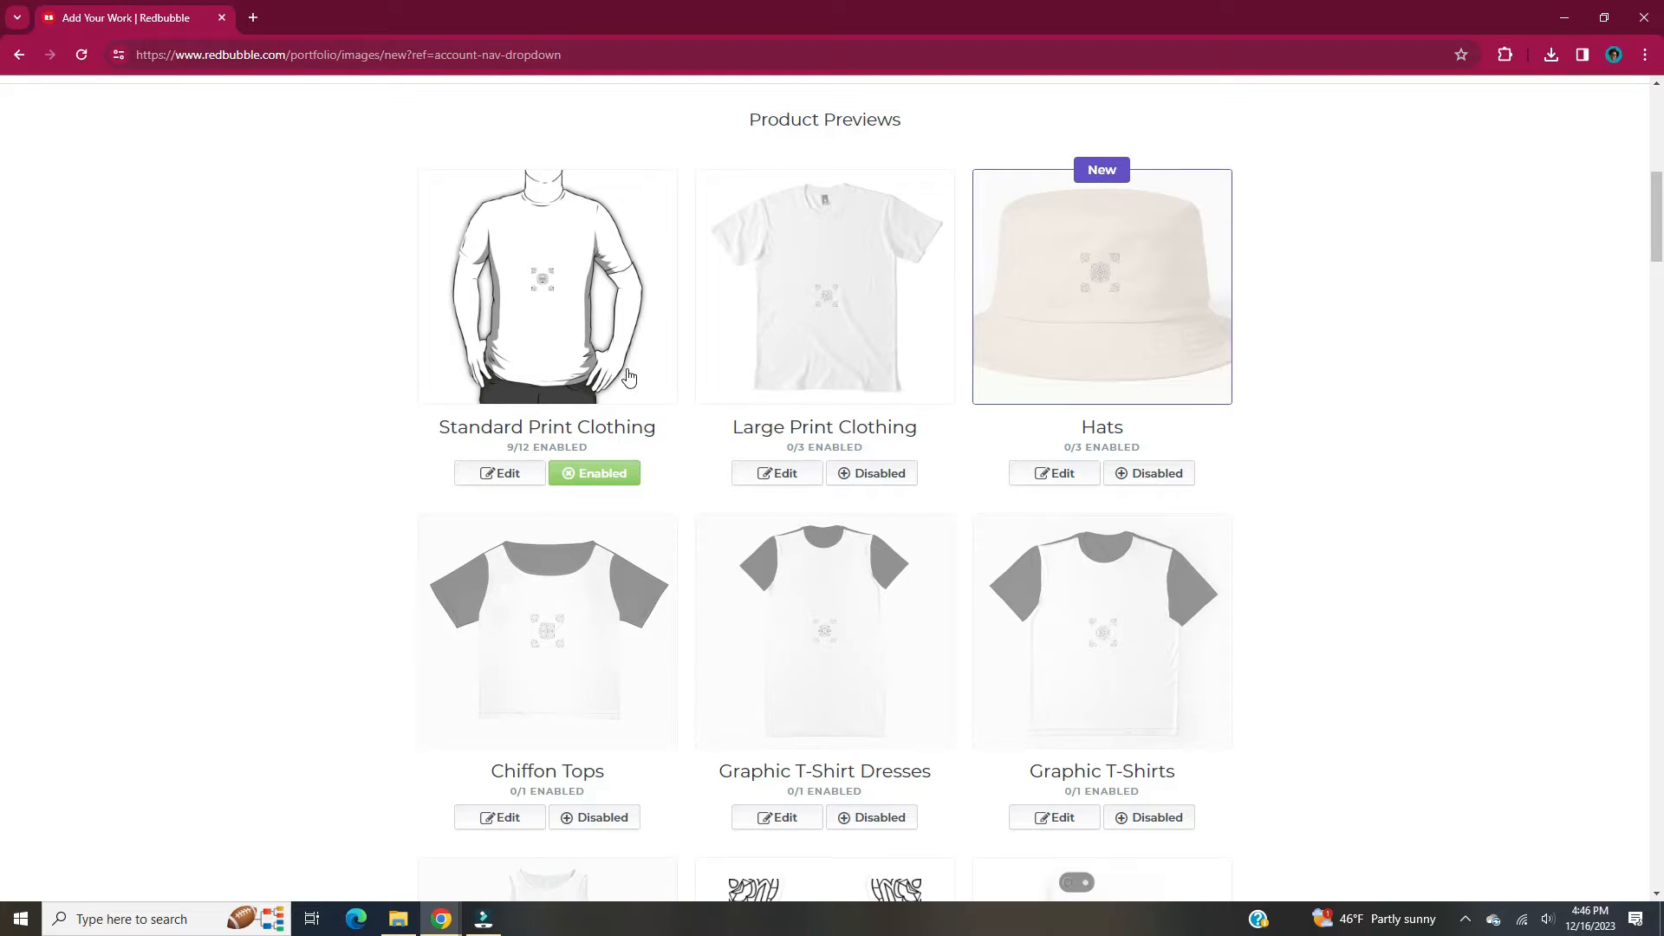
left_click(519, 491)
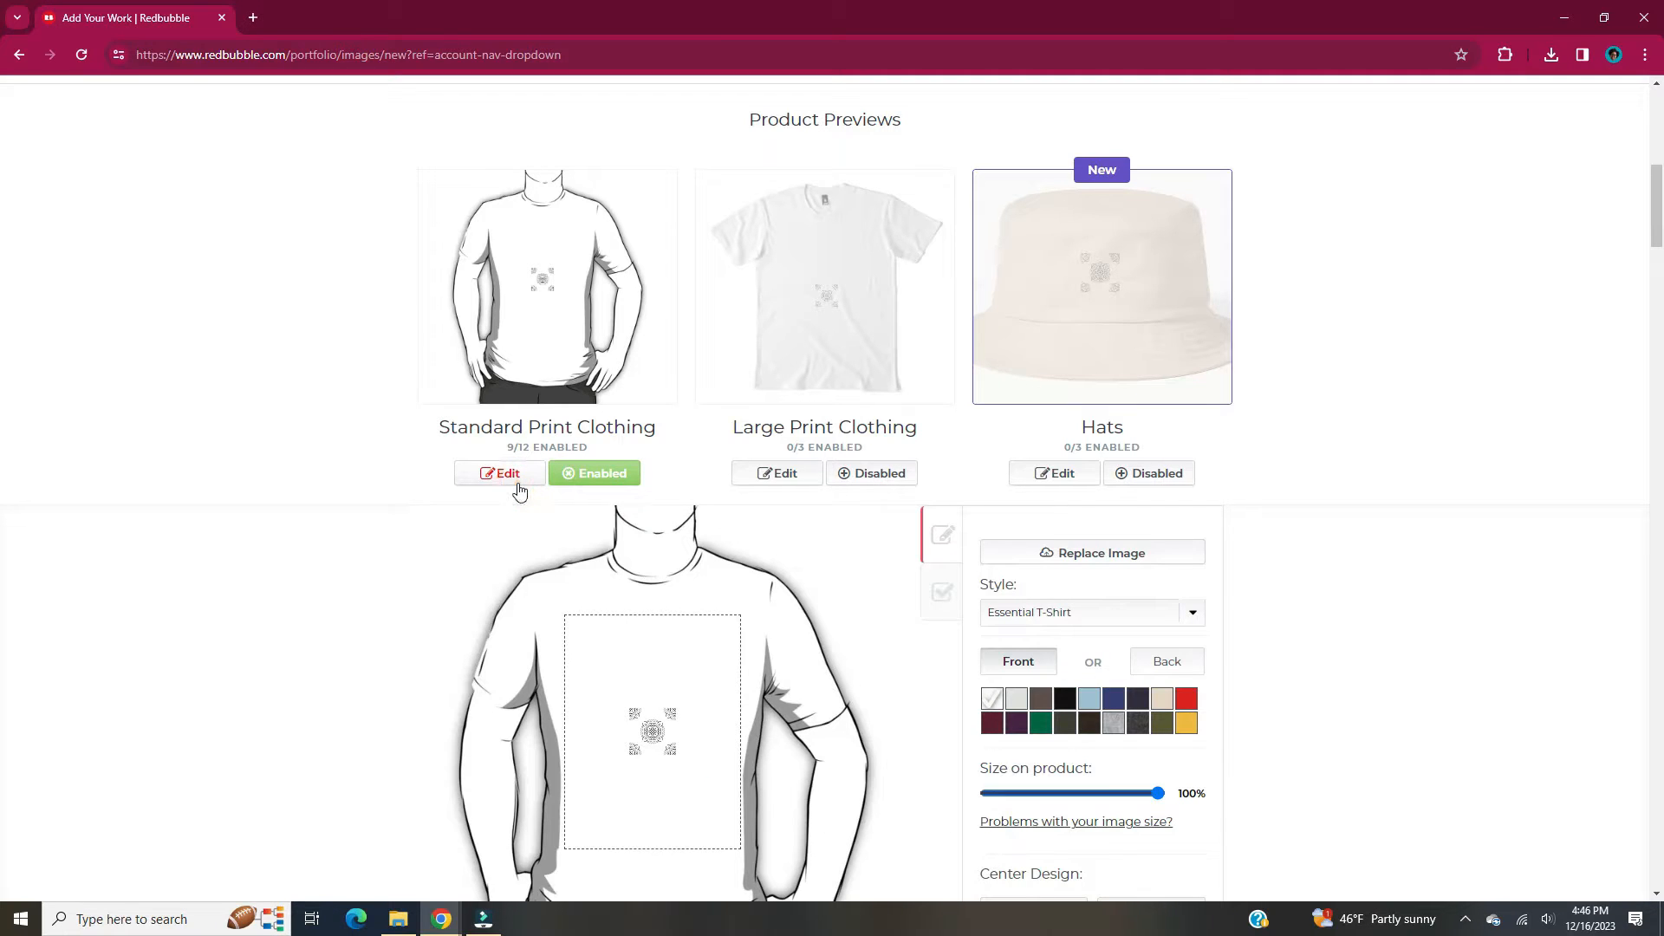
scroll(390, 468, "down", 2)
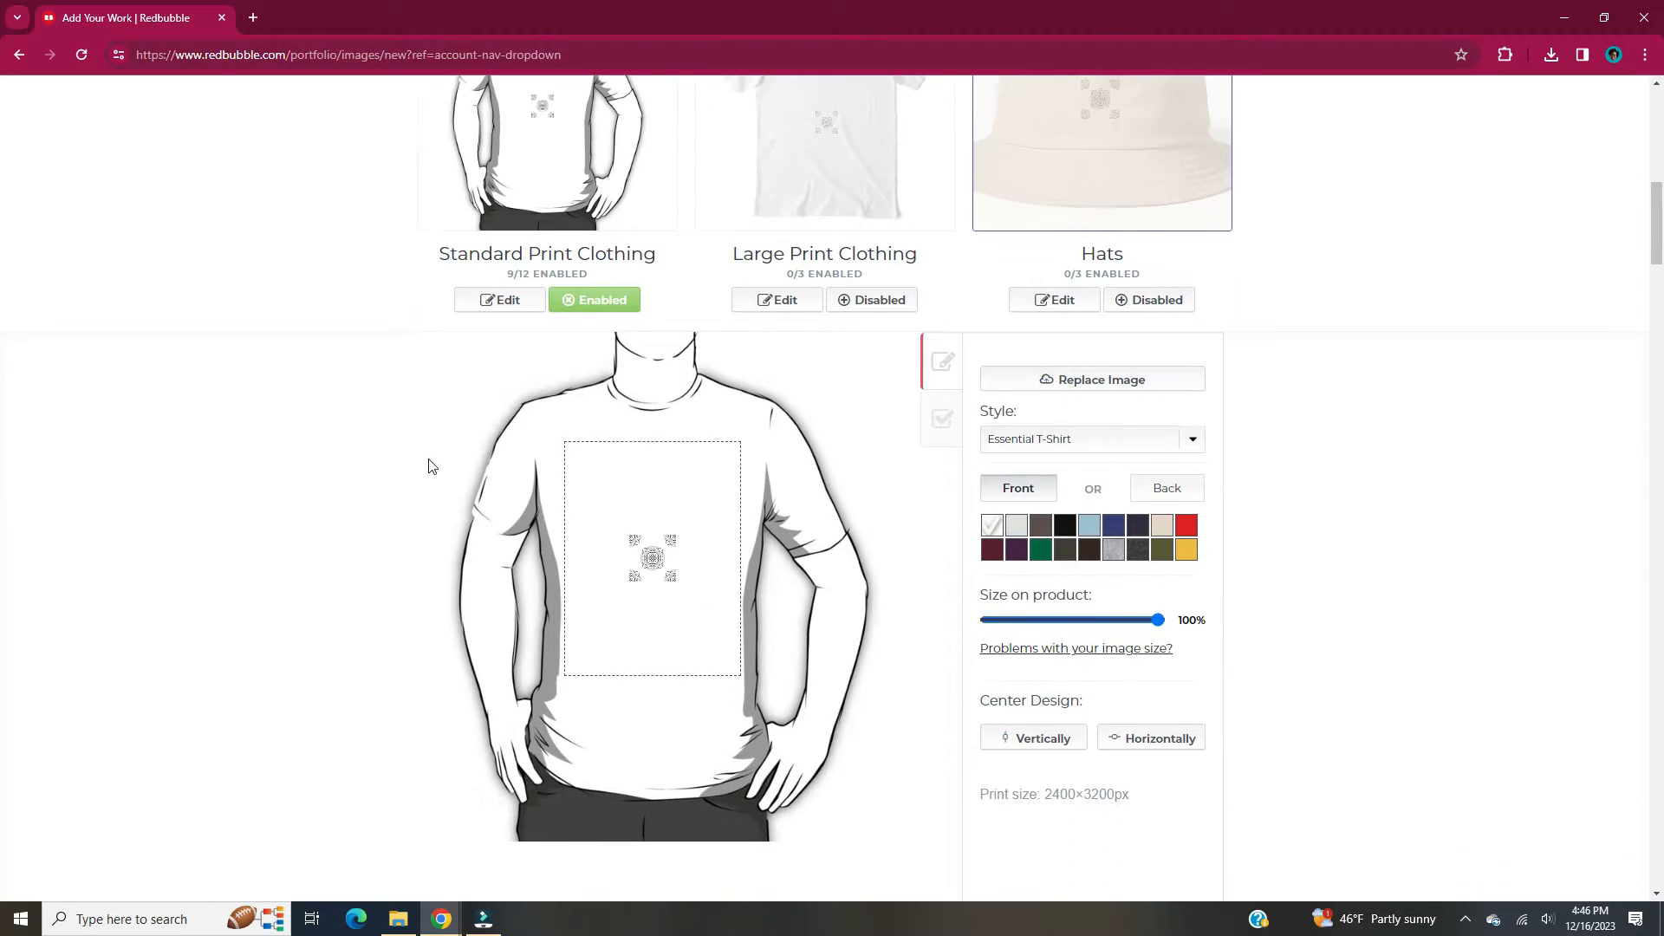
left_click(1189, 447)
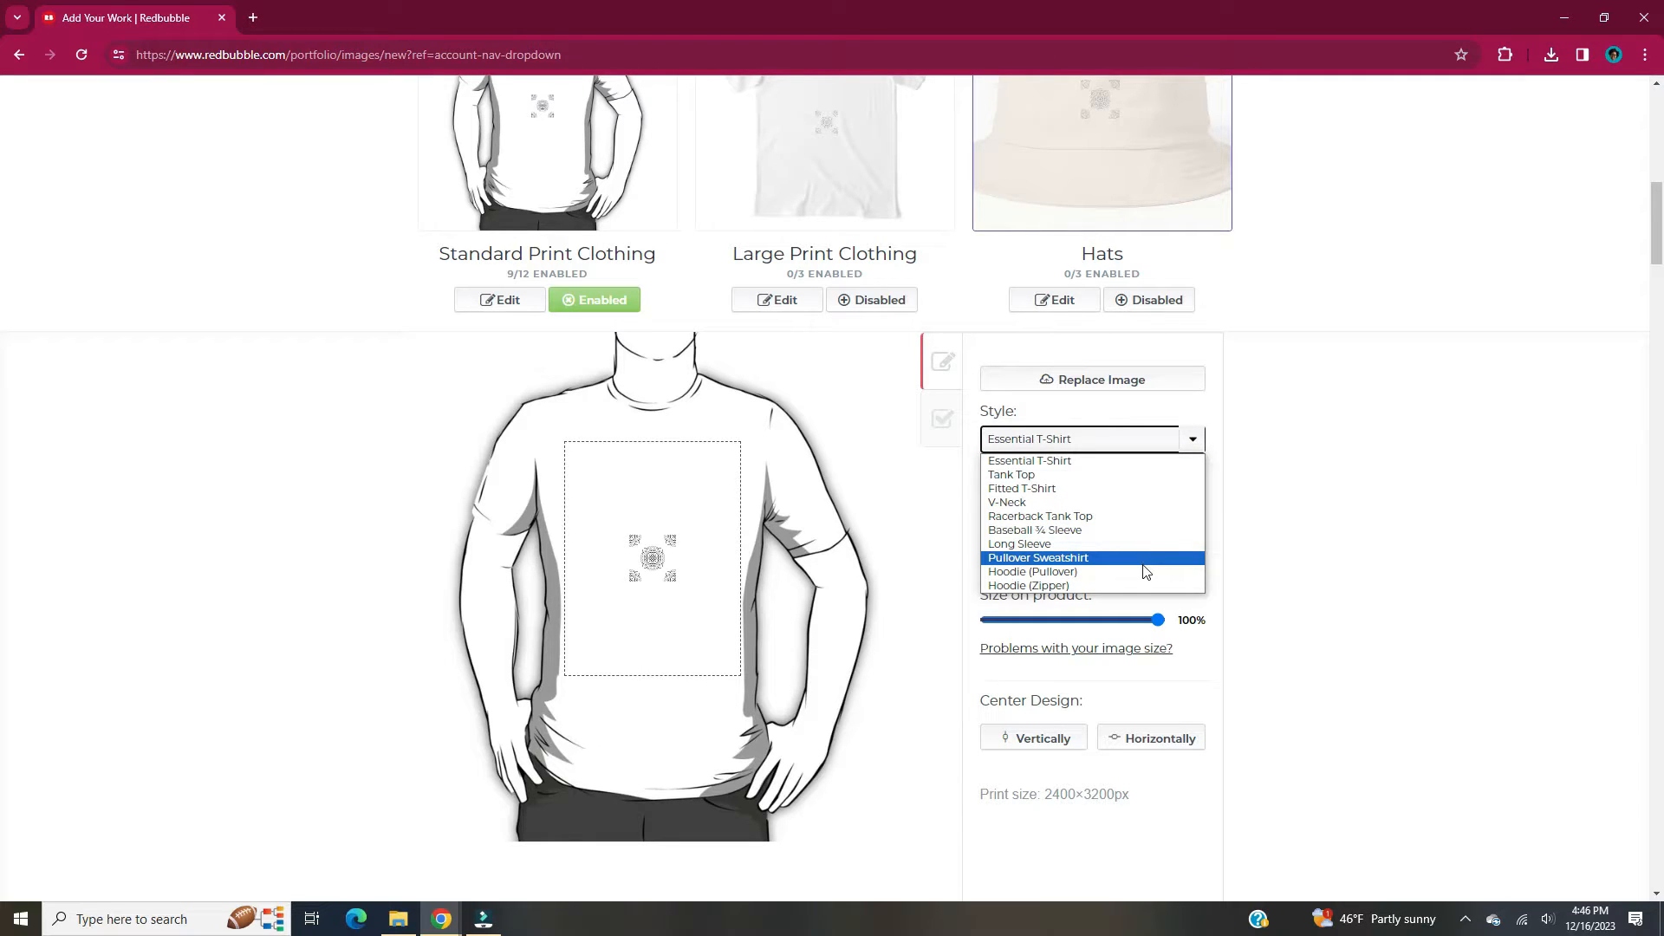
left_click(1193, 571)
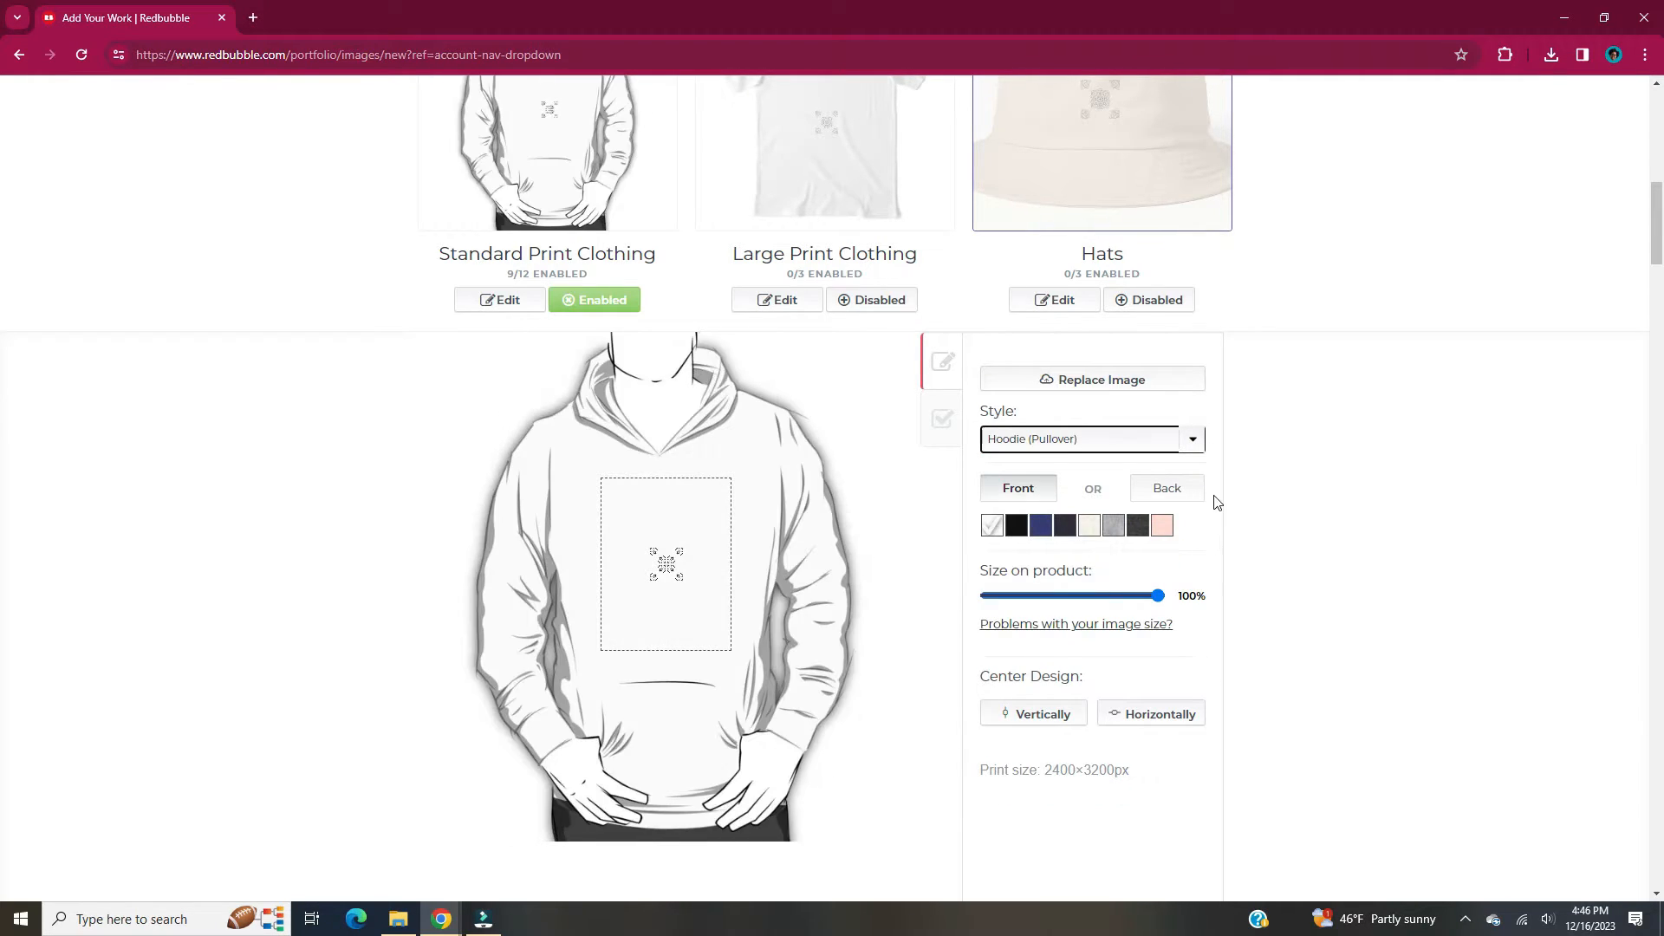
Disable the Standard Print Clothing and Stickers & Magnets products for this work
scroll(1211, 498, "up", 3)
left_click(616, 568)
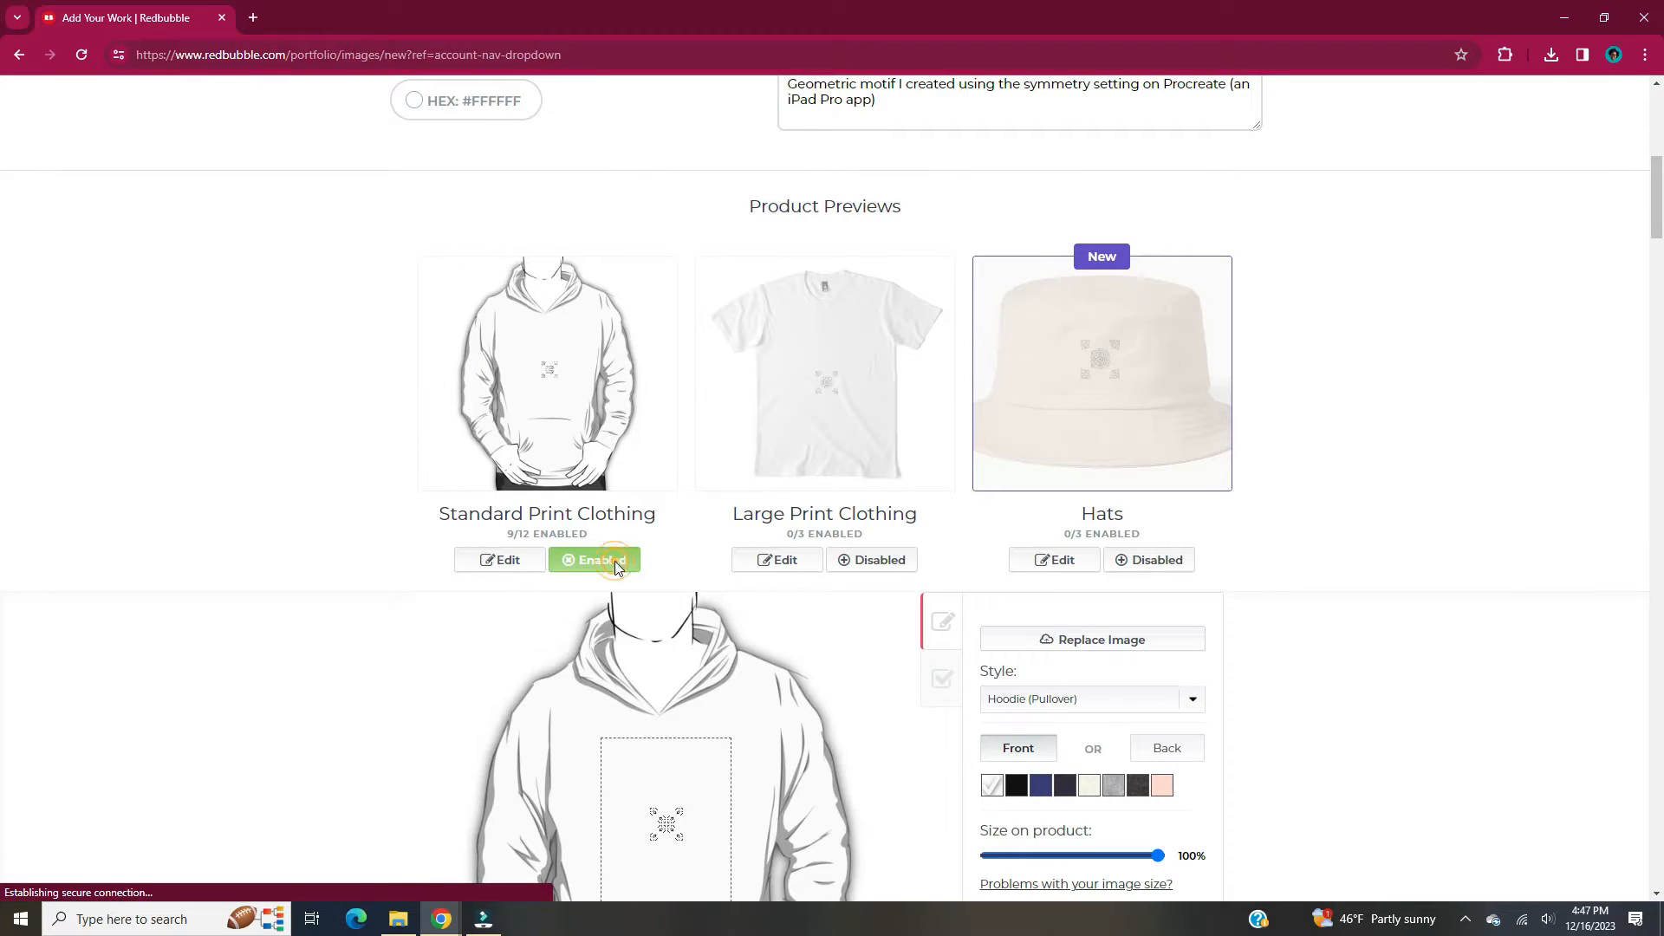
scroll(1600, 334, "down", 1)
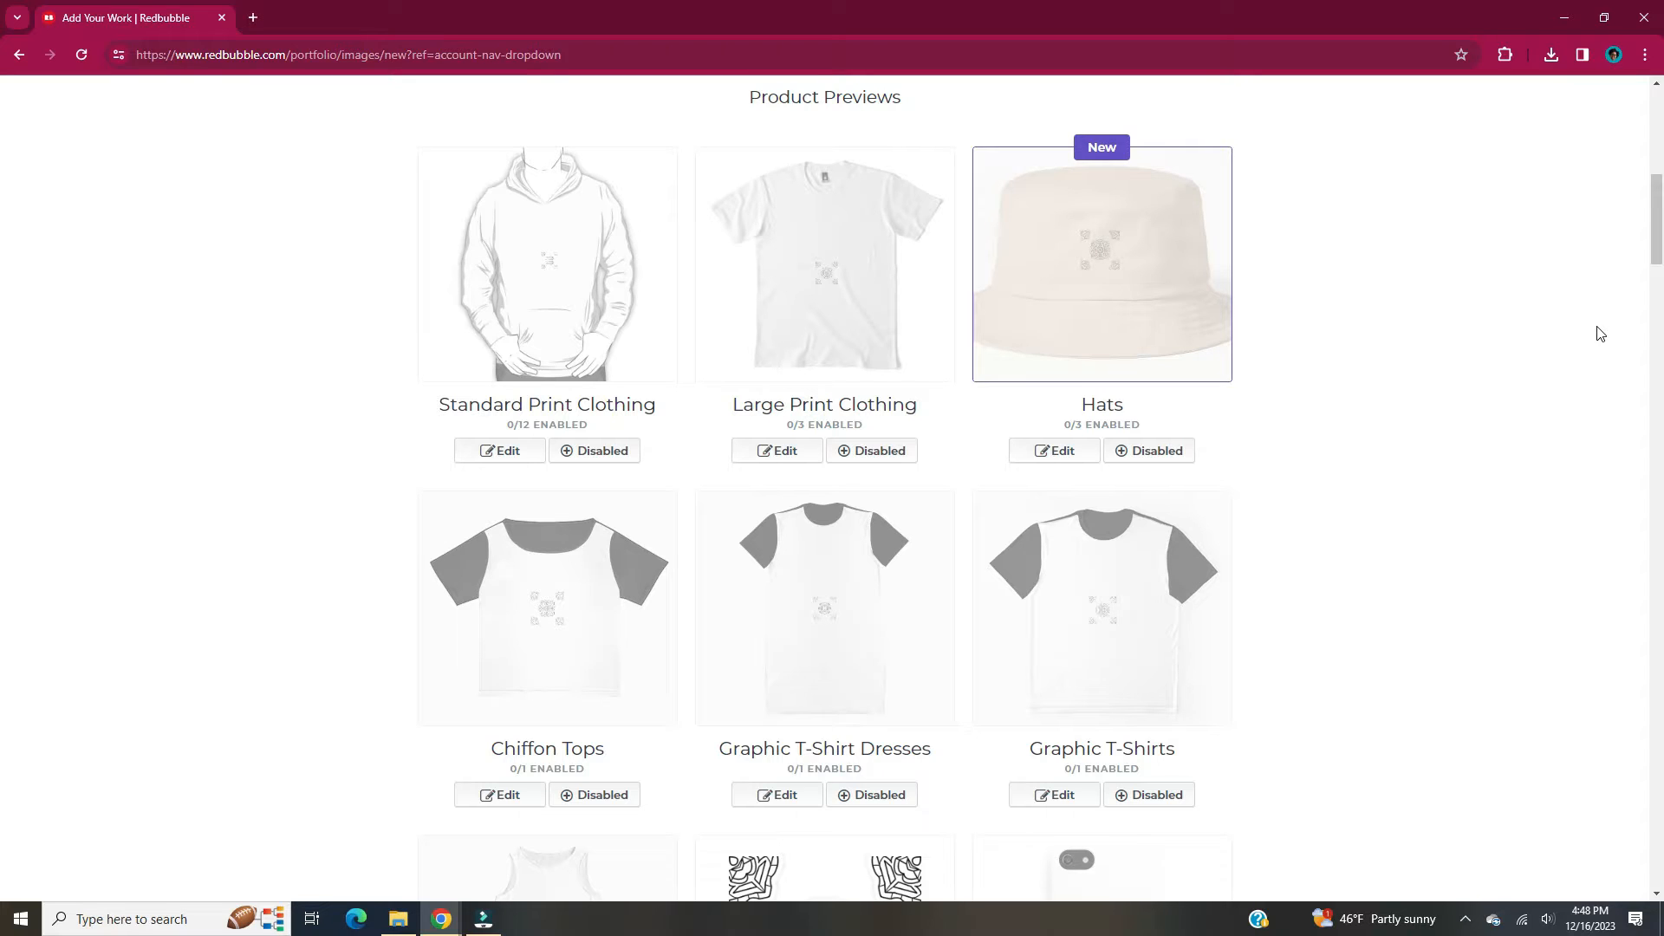
scroll(1600, 334, "down", 5)
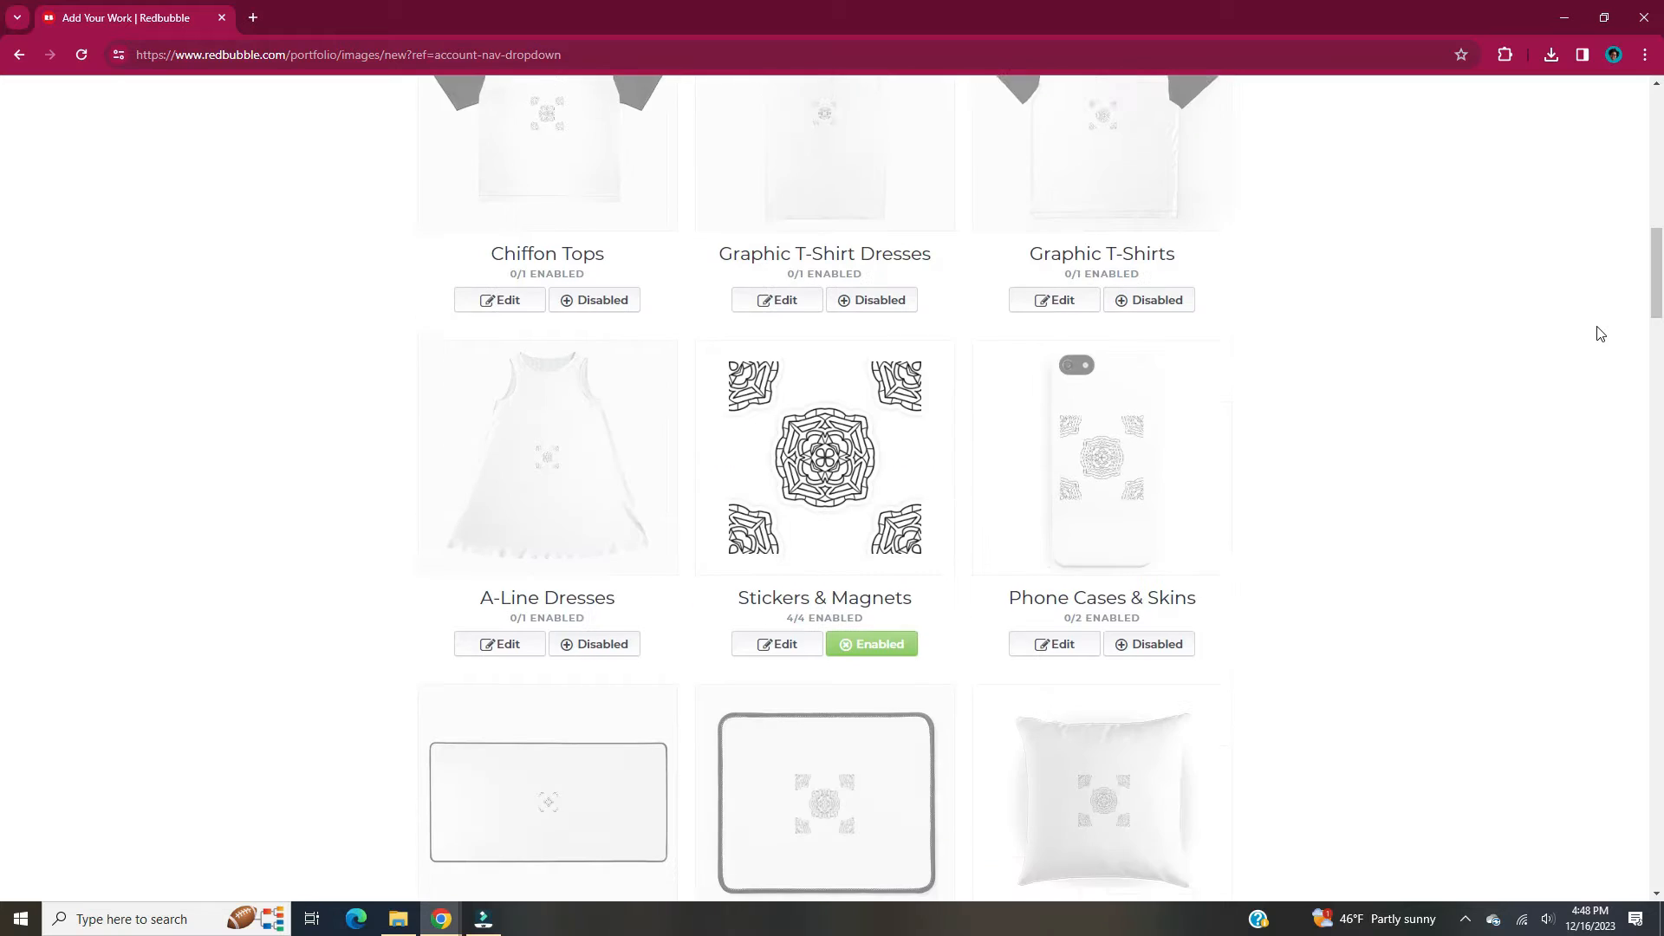
scroll(1432, 414, "down", 5)
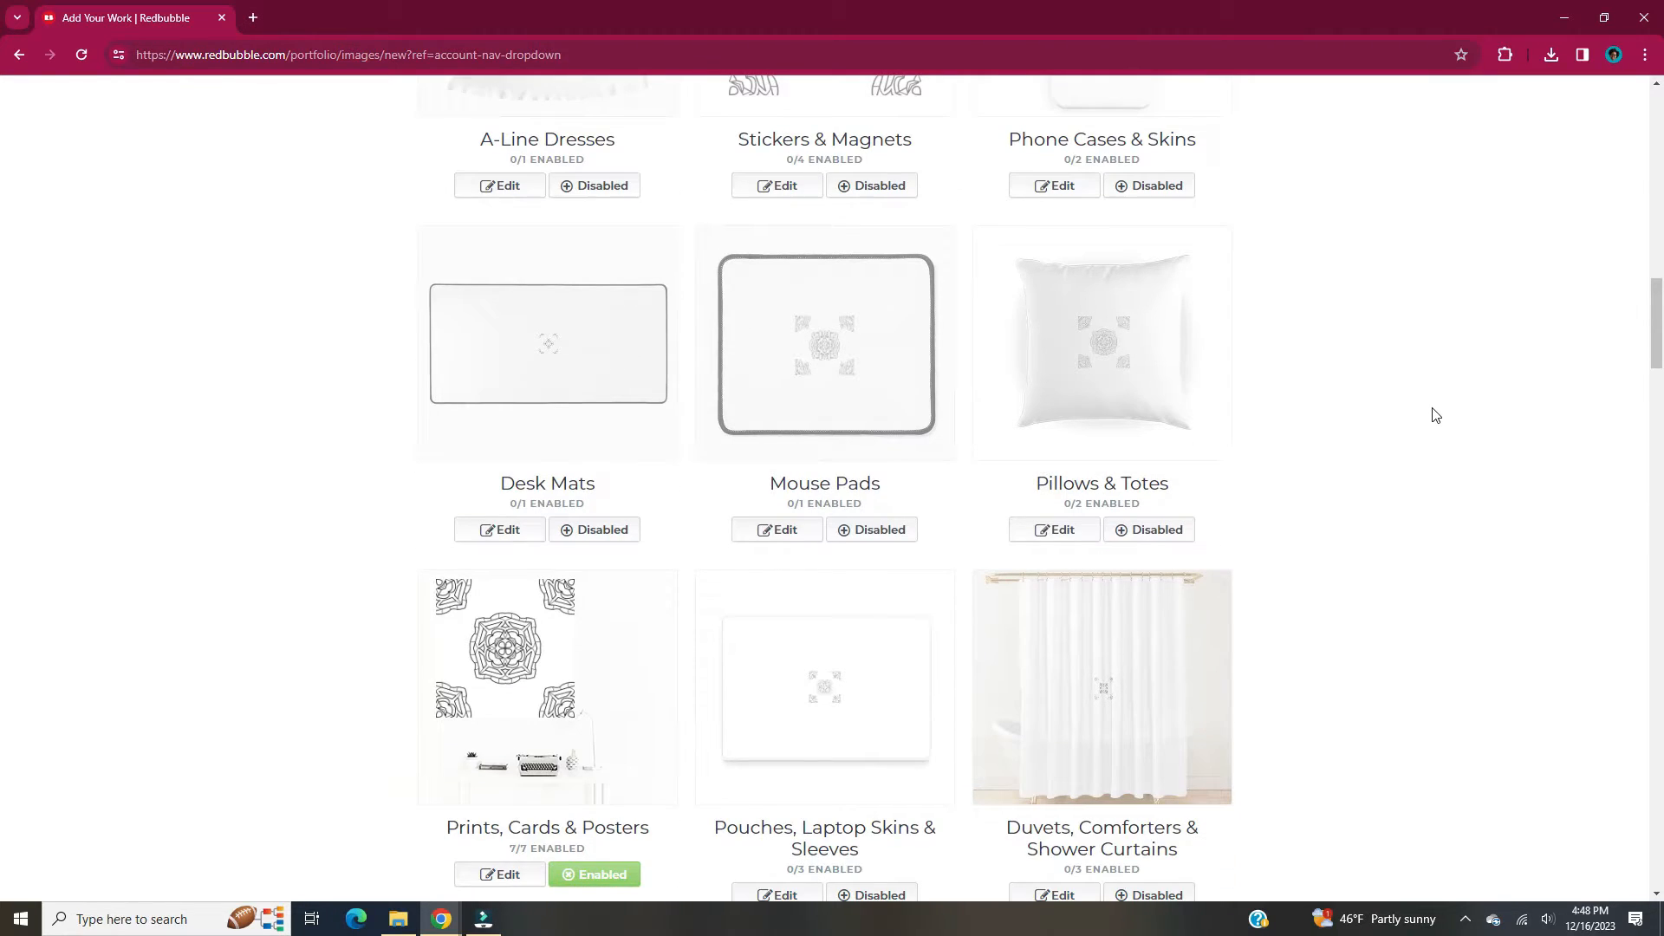
Enable the Pillows & Totes products and open their design editor
scroll(1432, 414, "down", 1)
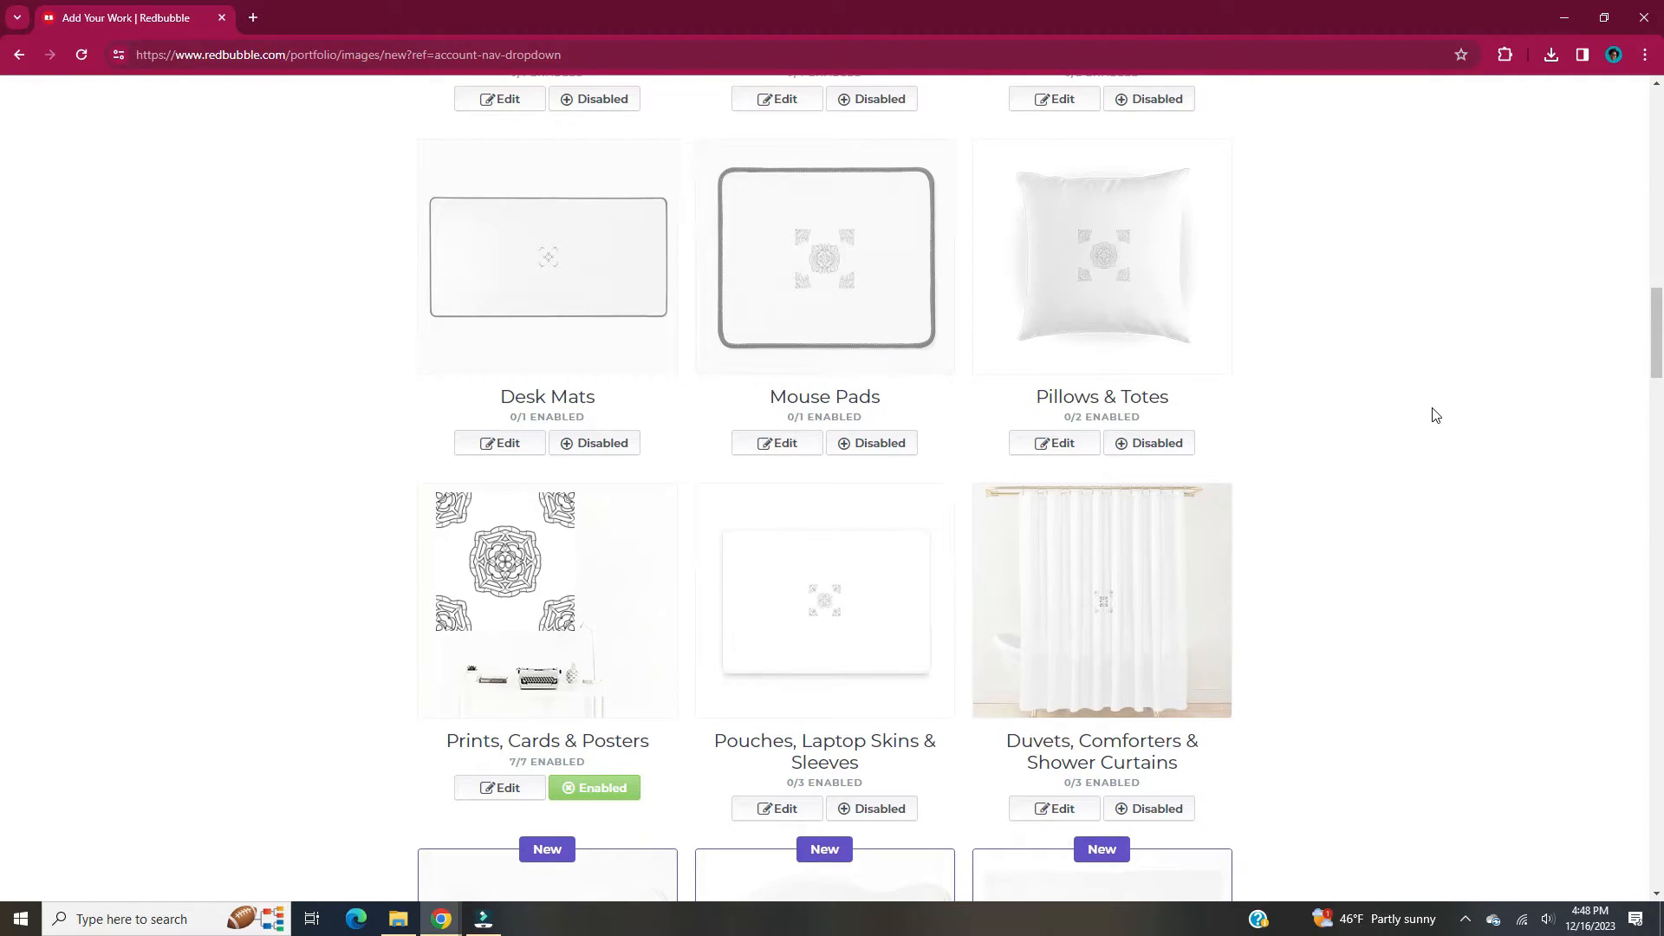
left_click(1187, 452)
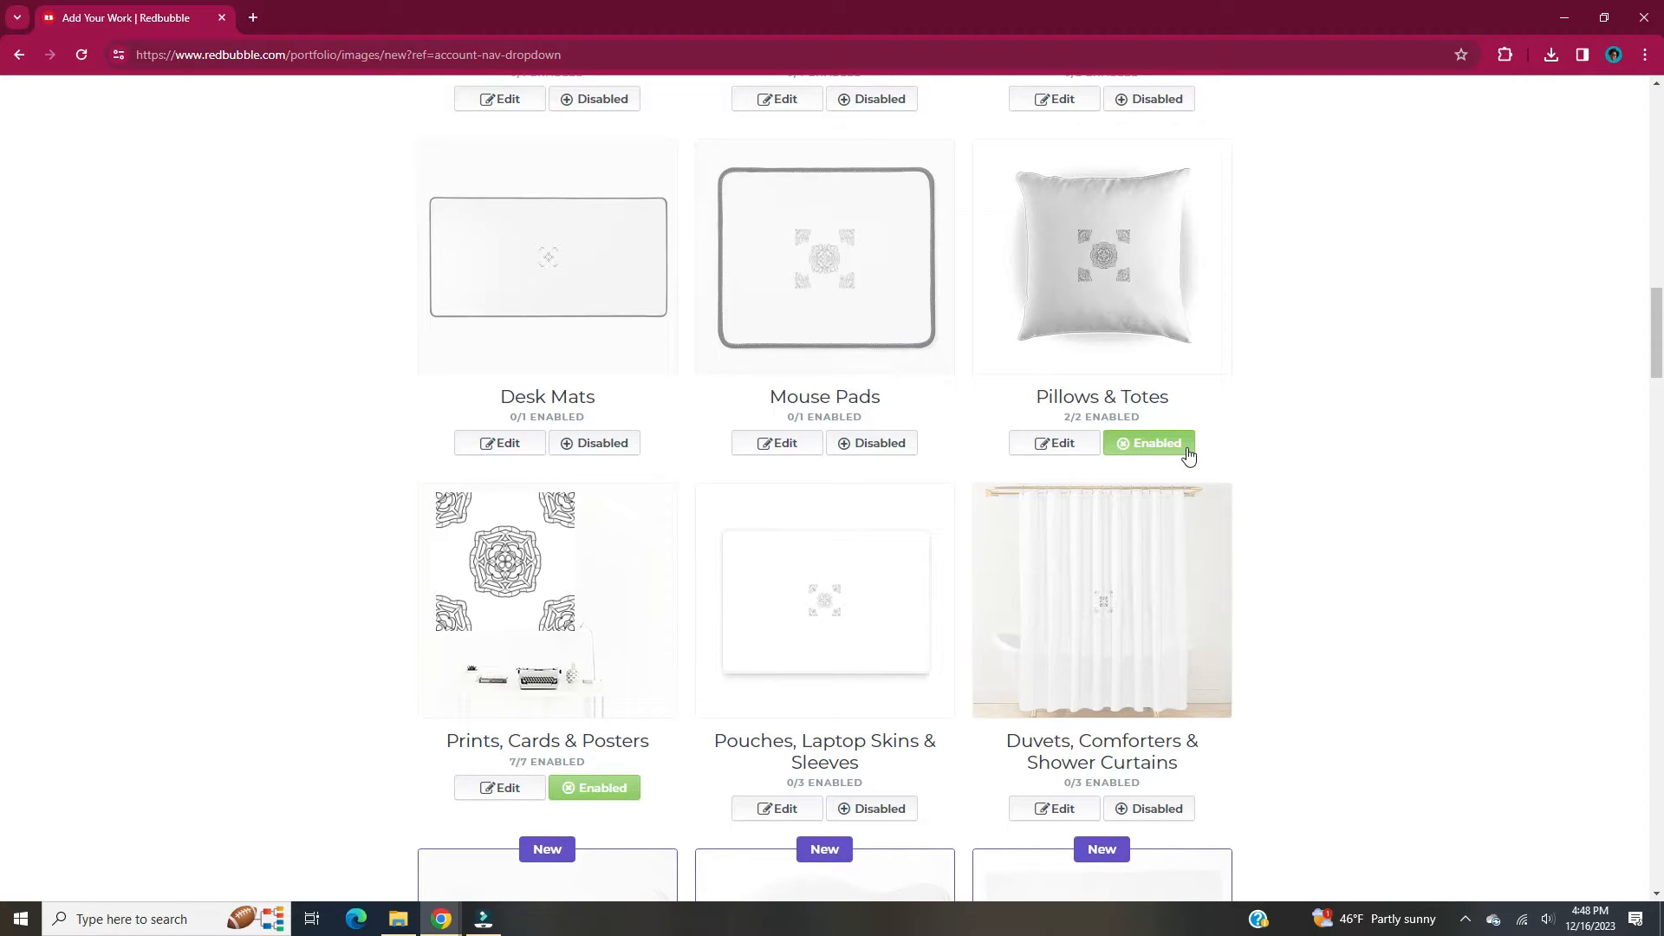
left_click(1085, 456)
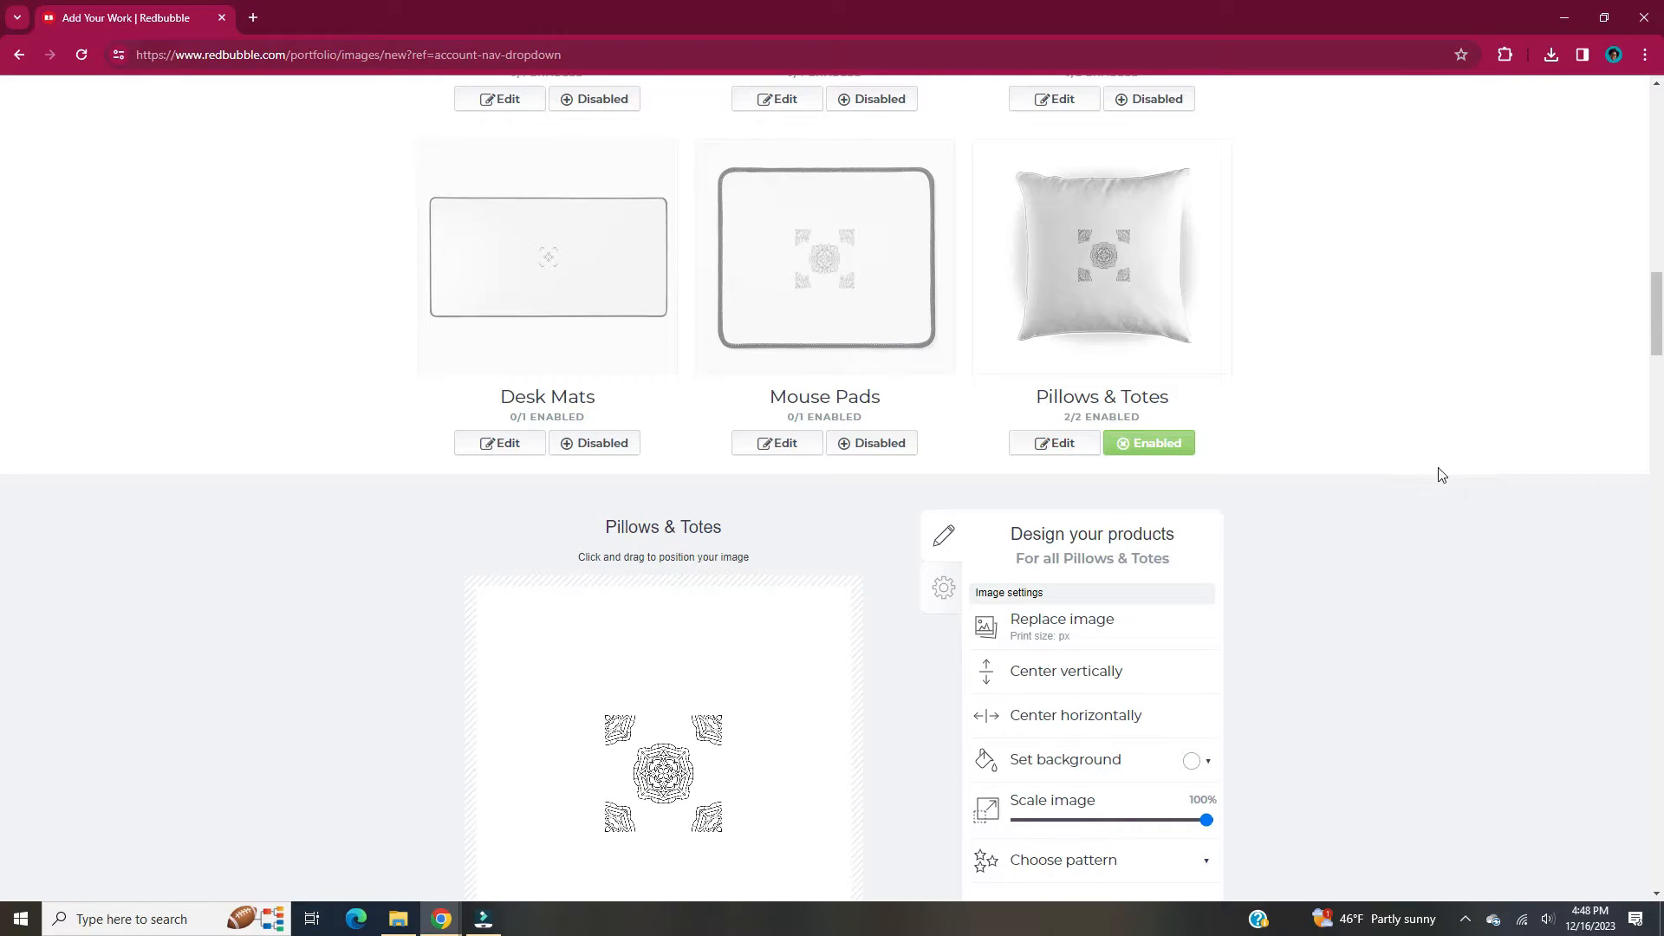
scroll(1459, 471, "down", 3)
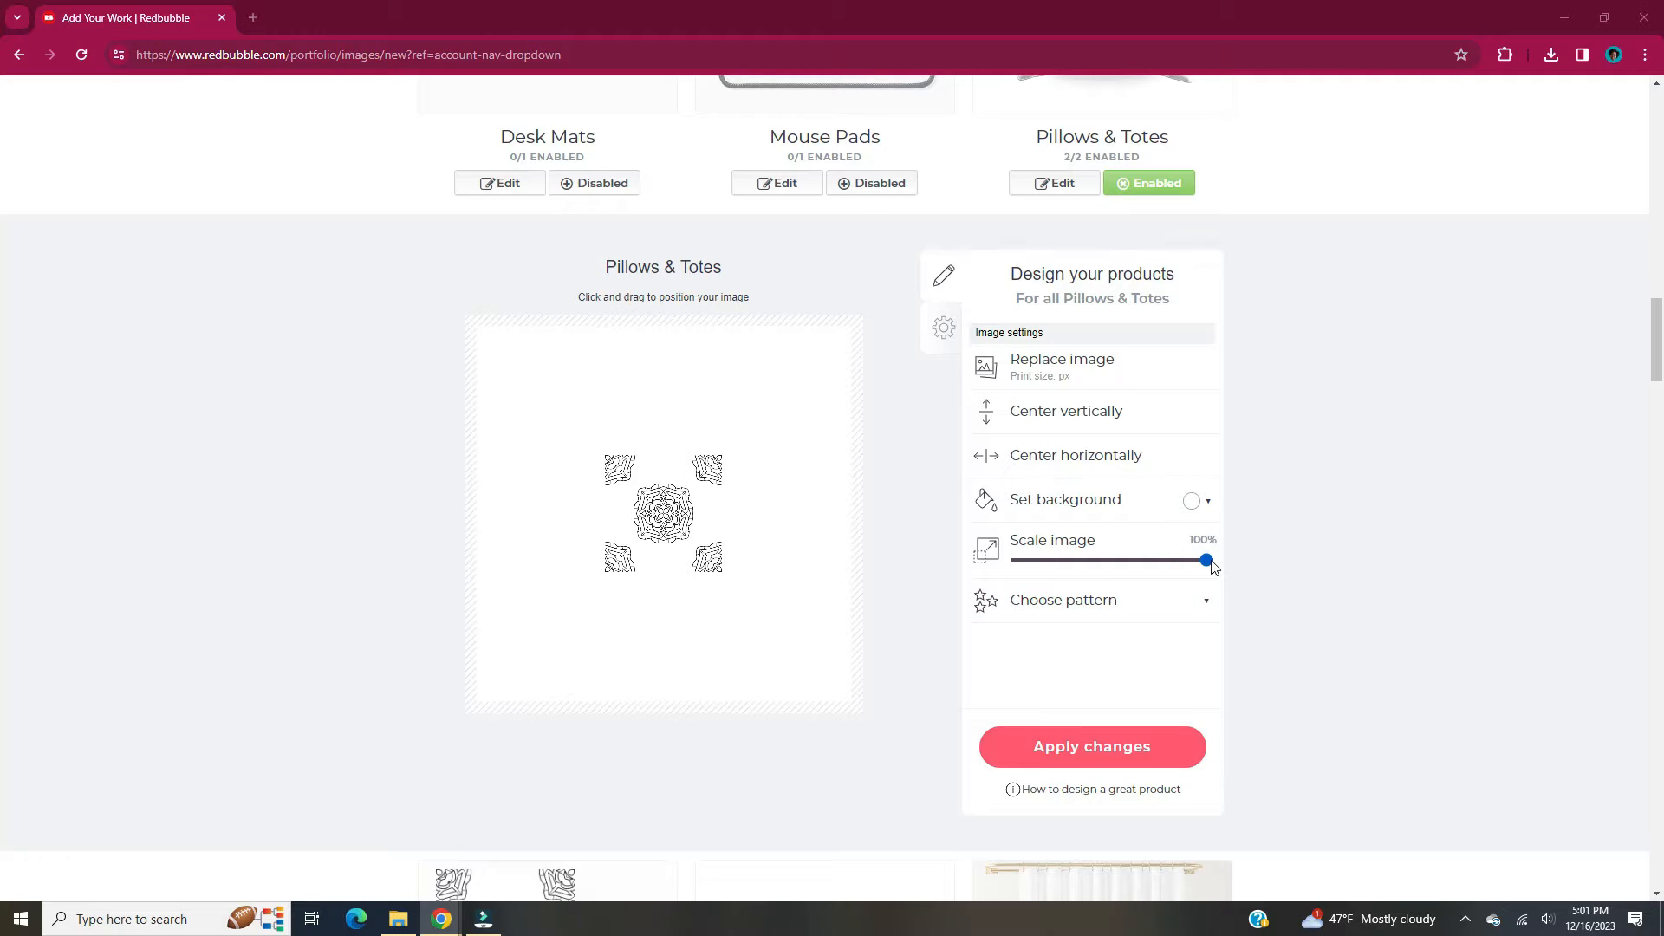
Keep the Pillows & Totes image scale at 100% and set the background to a teal green
mouse_move(1212, 565)
left_mouse_down()
mouse_move(1149, 566)
mouse_move(1232, 566)
left_mouse_up()
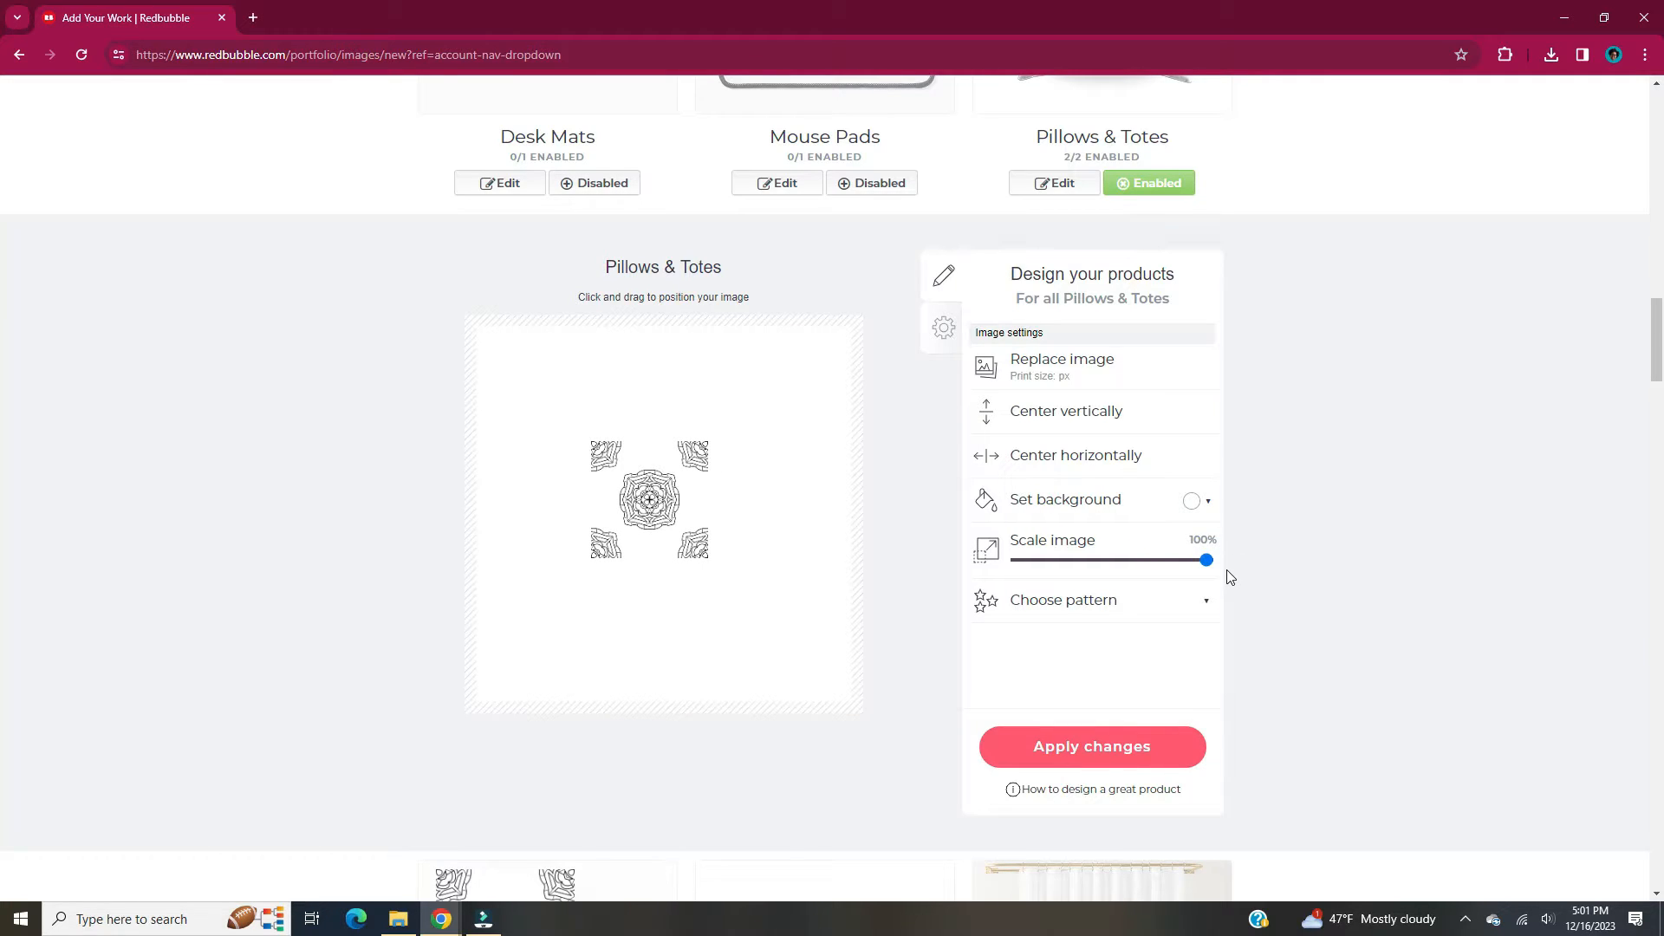
left_click(1192, 501)
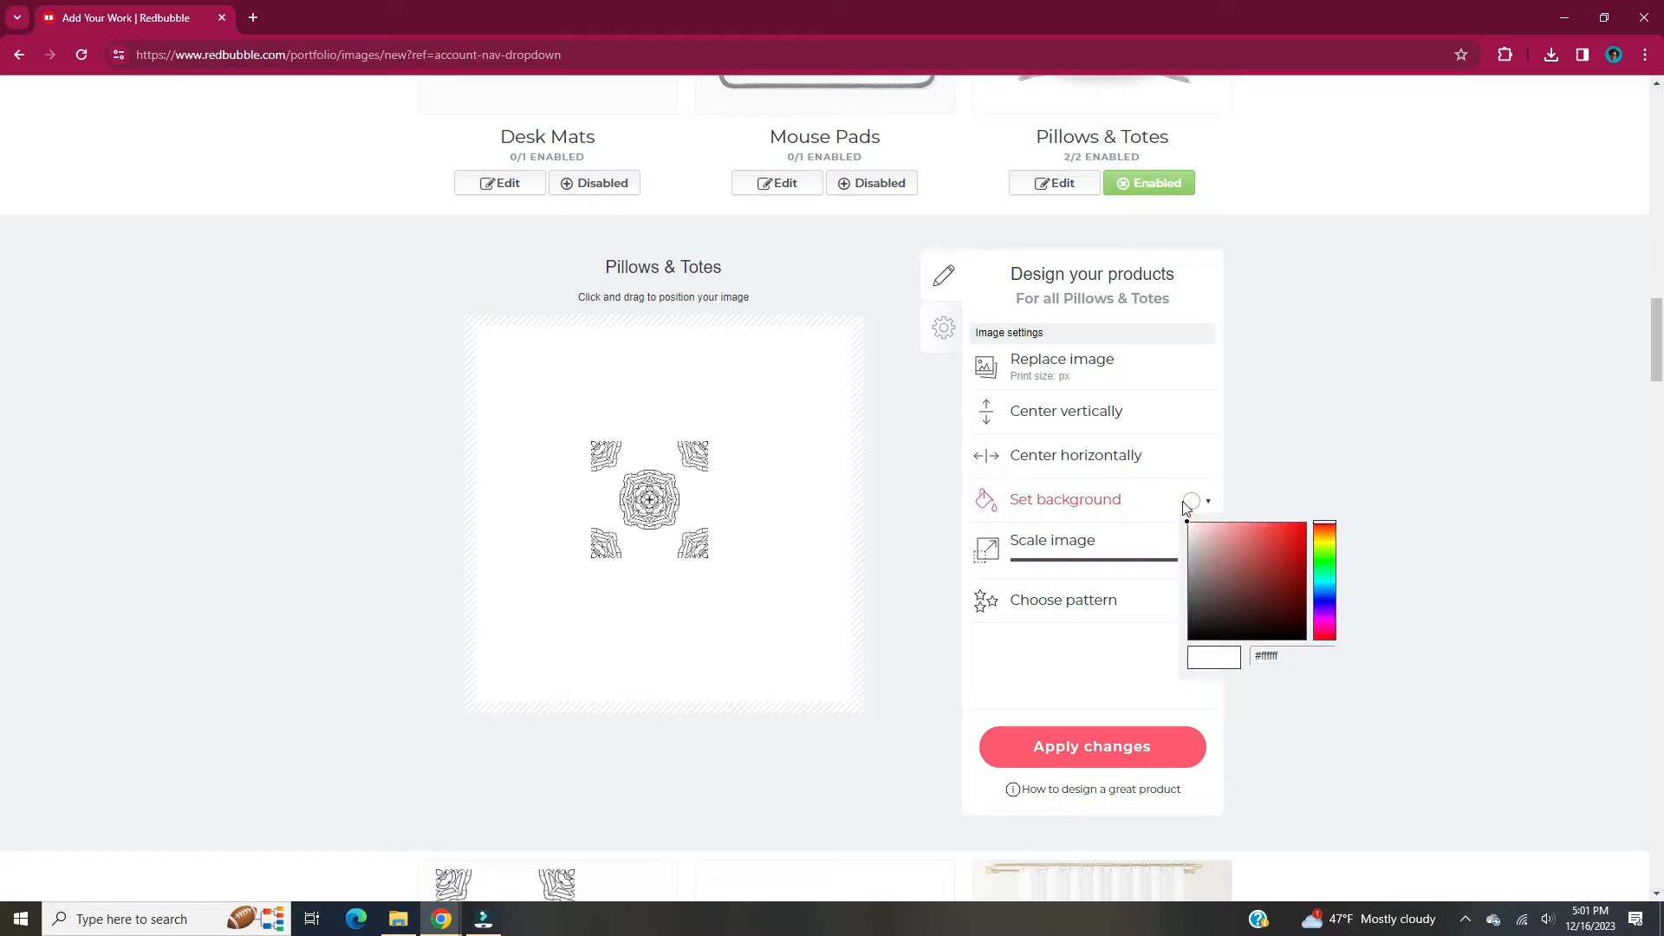
mouse_move(1325, 525)
left_mouse_down()
mouse_move(1326, 575)
mouse_move(1283, 544)
left_mouse_up()
left_click(1278, 555)
left_click(1365, 527)
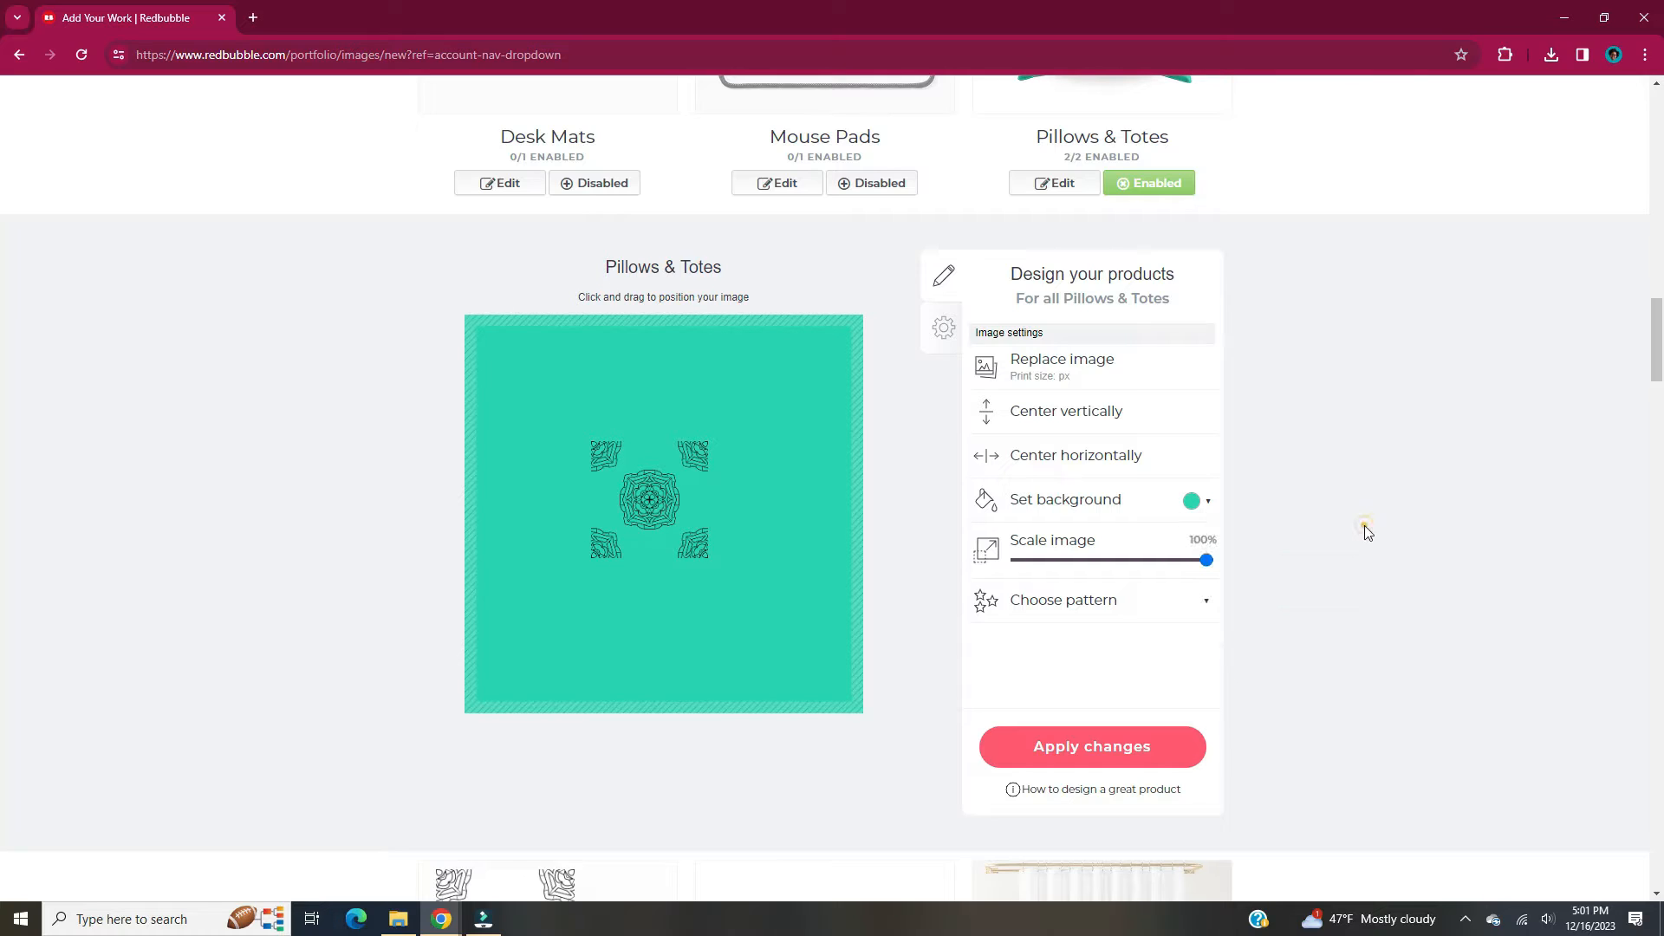
Compare the Regular grid and Offset grid patterns on the Pillows & Totes design and choose Regular grid
left_click(1209, 604)
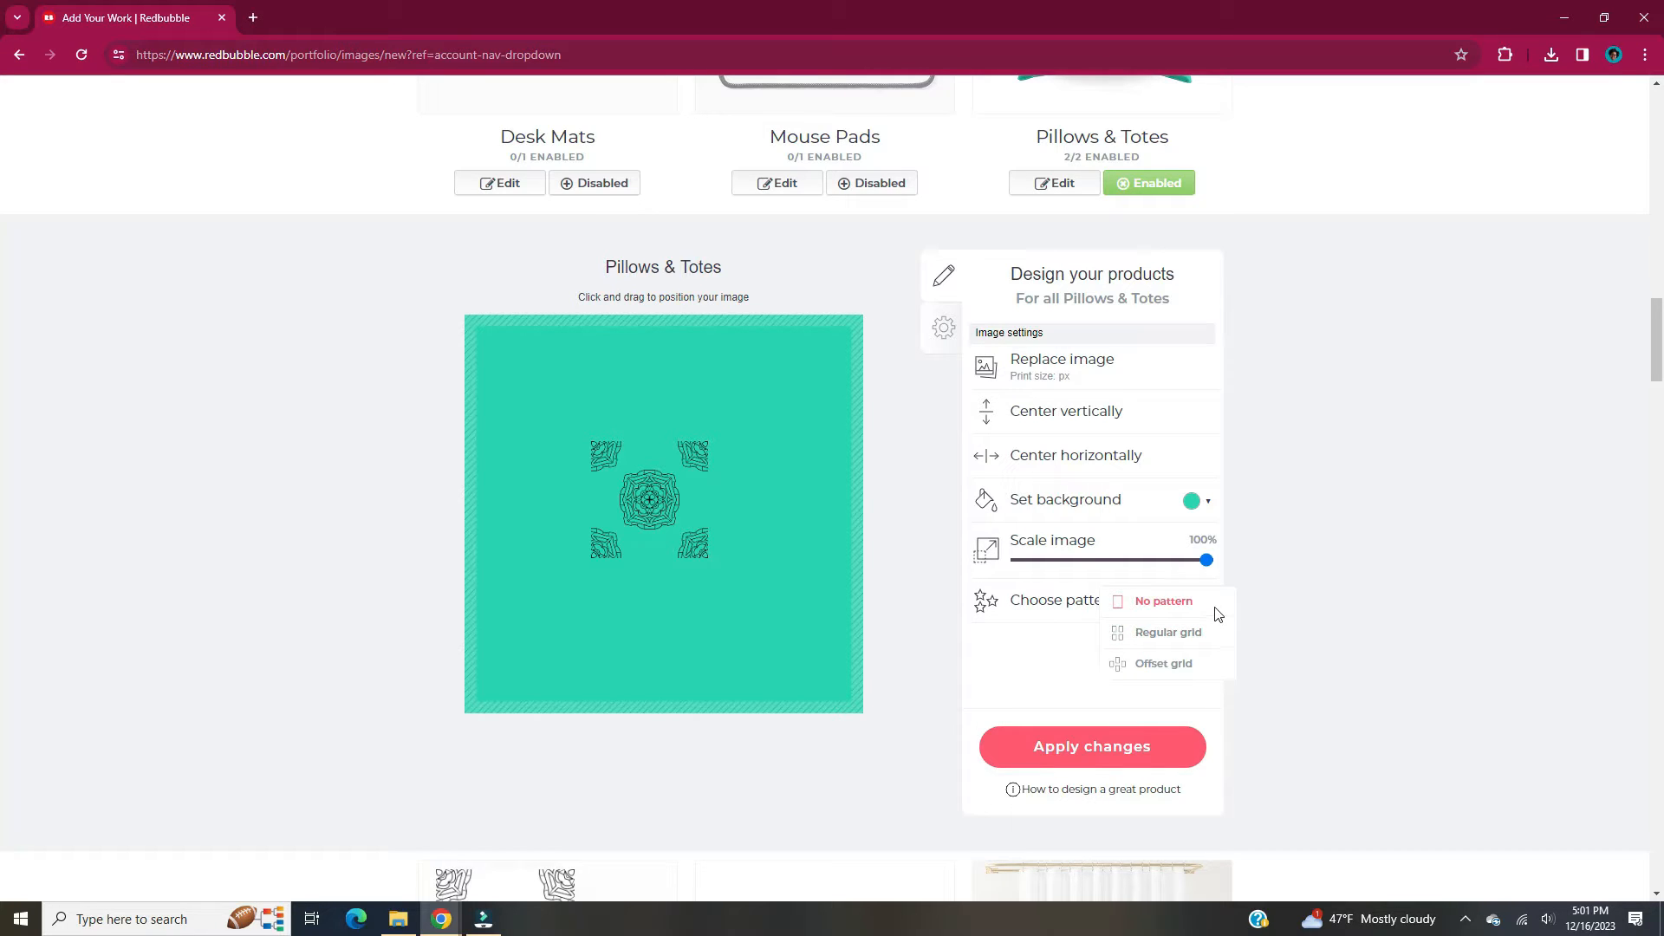
left_click(1208, 643)
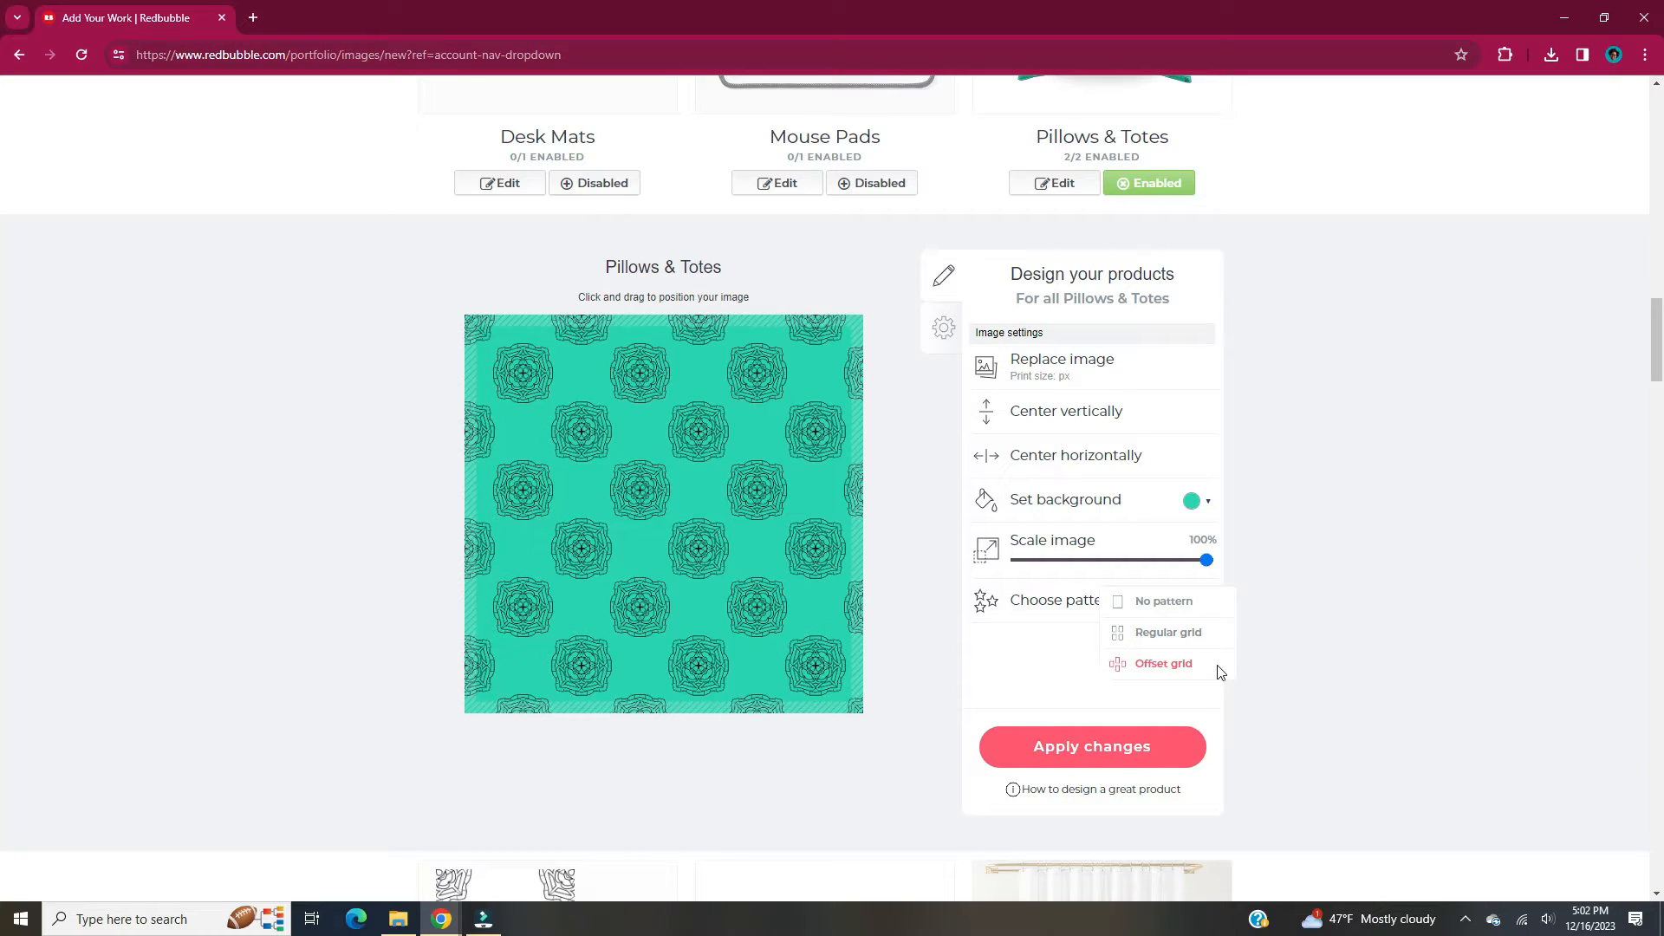
left_click(1217, 664)
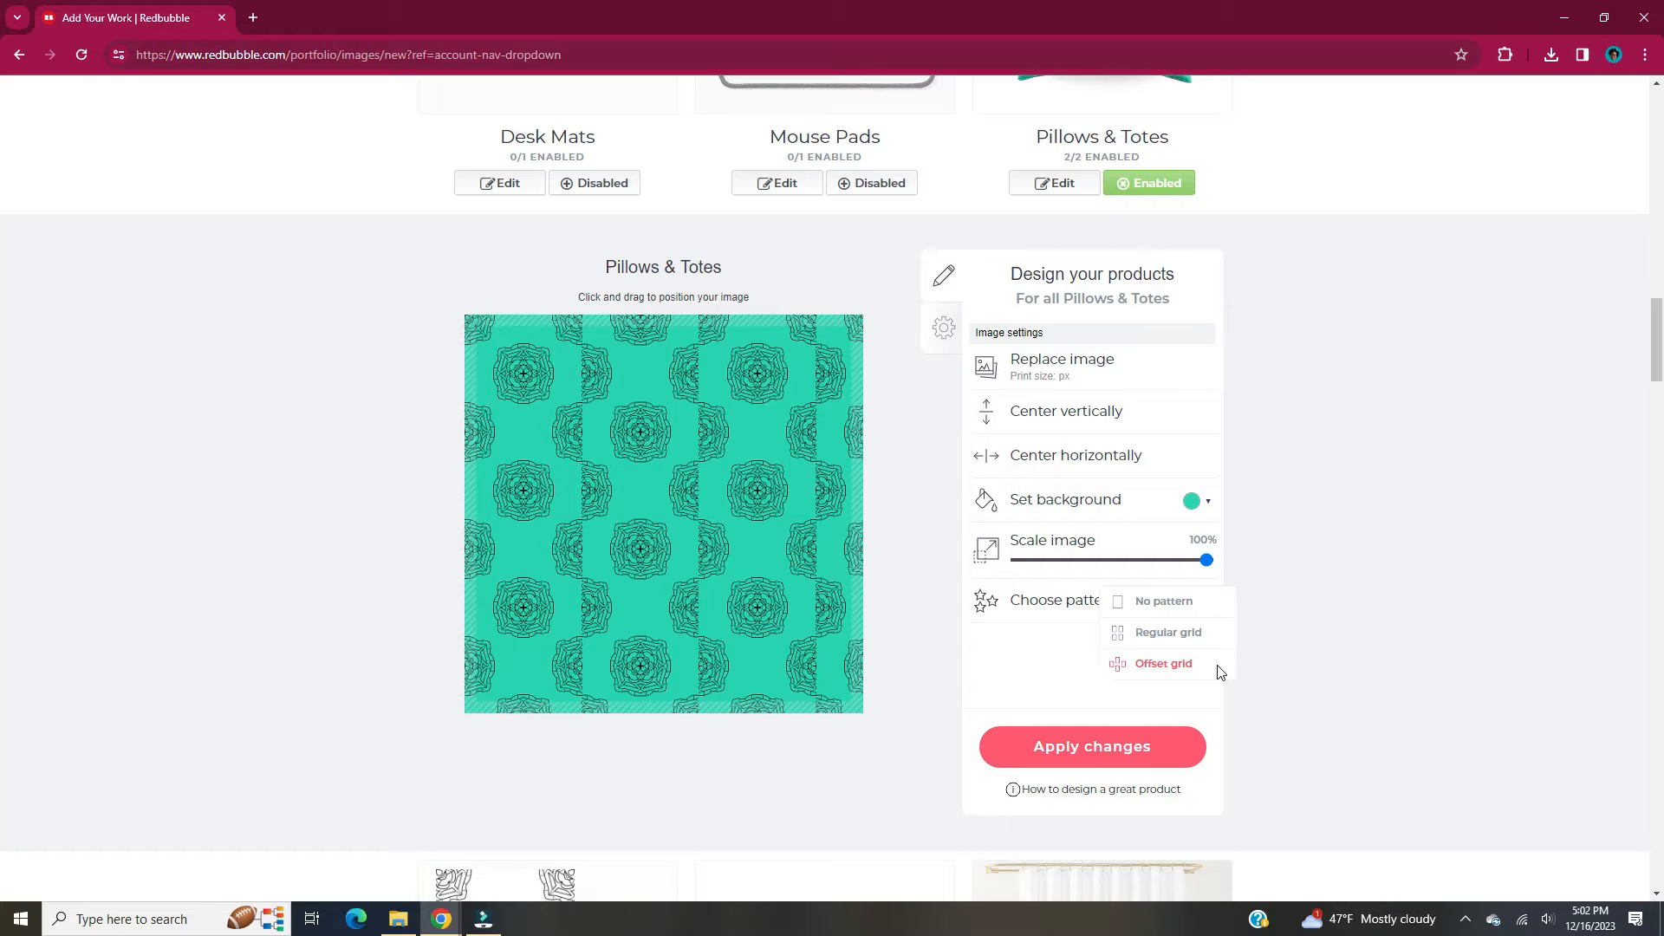
left_click(1228, 636)
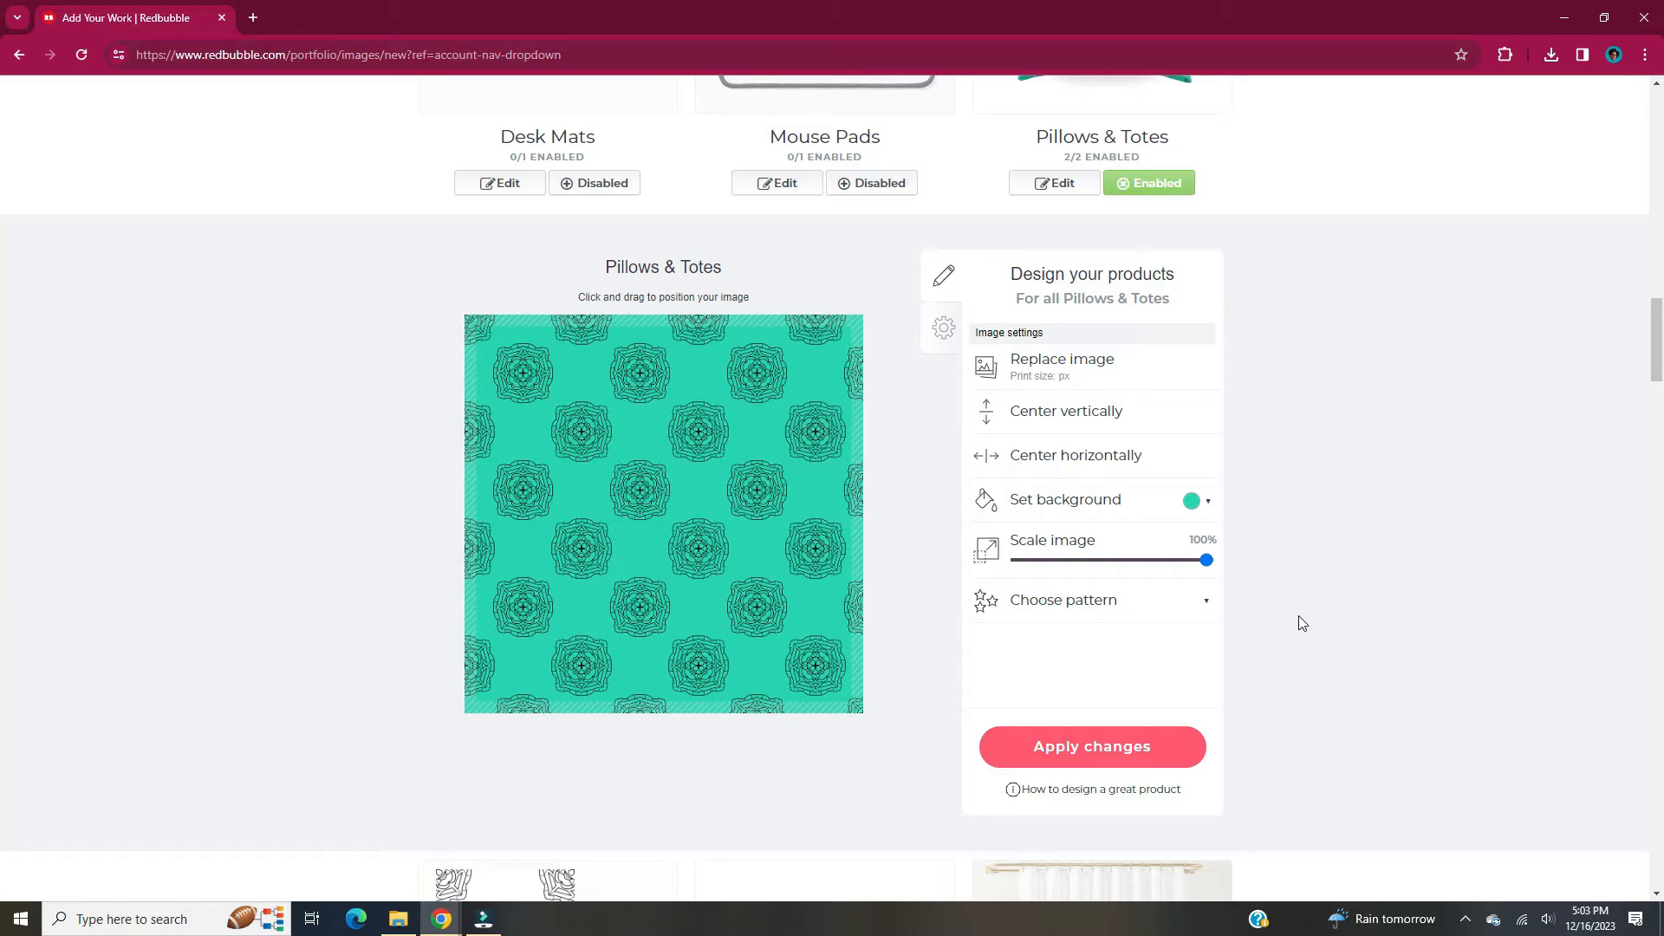
Apply the Pillows & Totes design changes, and reopen its editor to check the product setup
left_click(1167, 754)
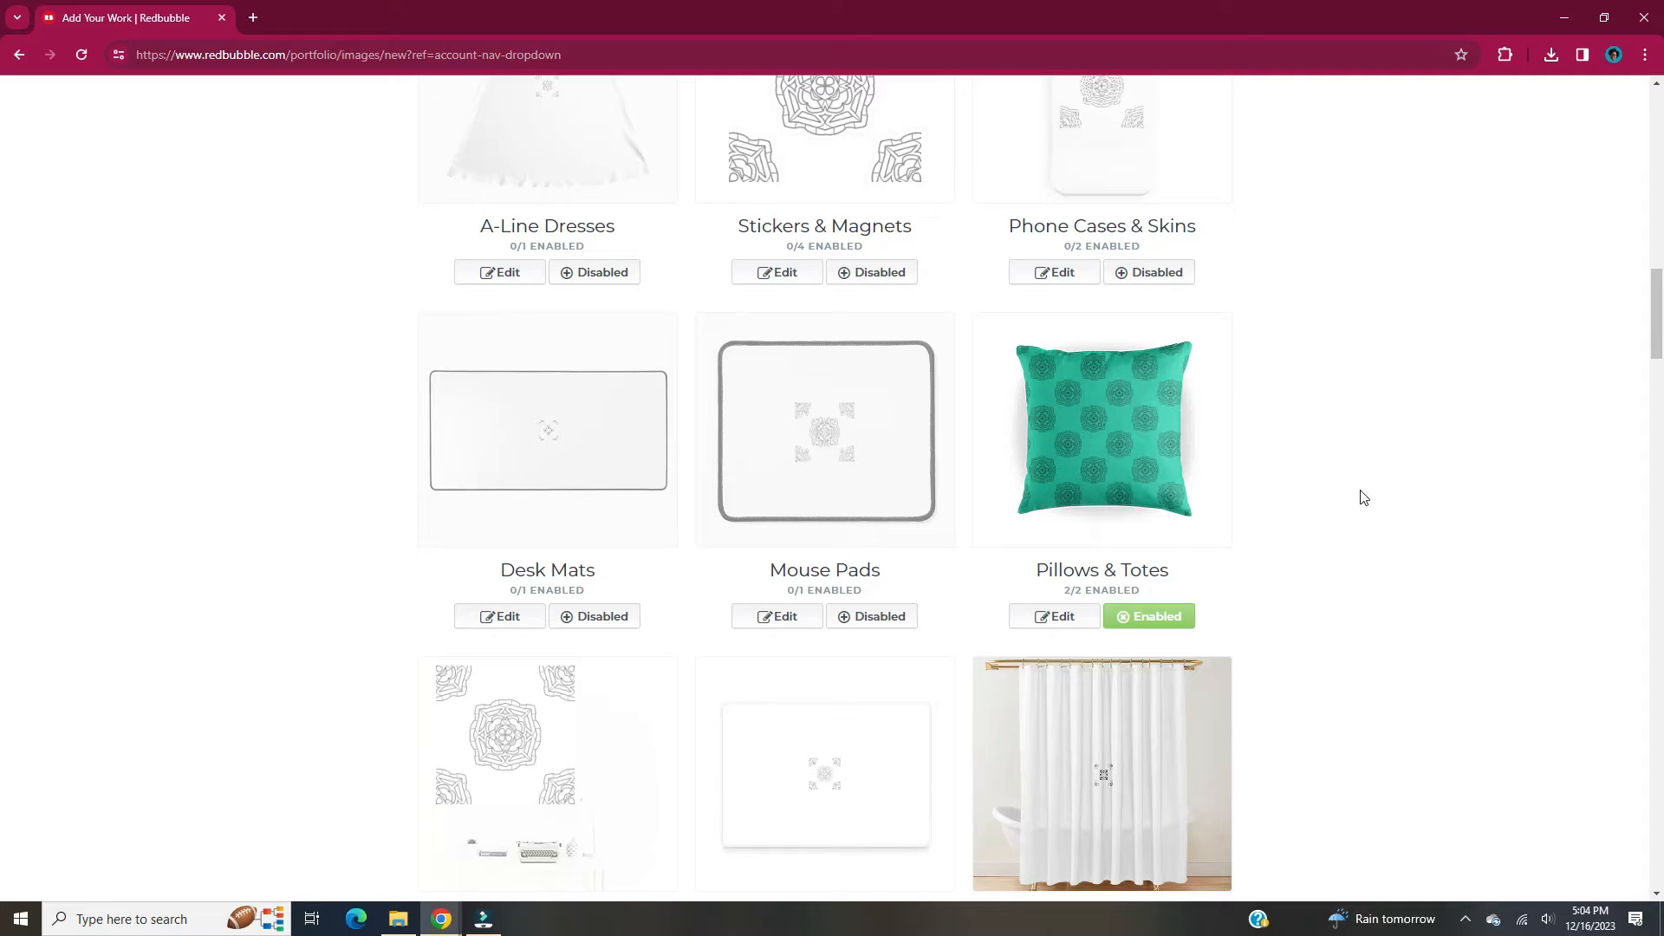
left_click(1054, 616)
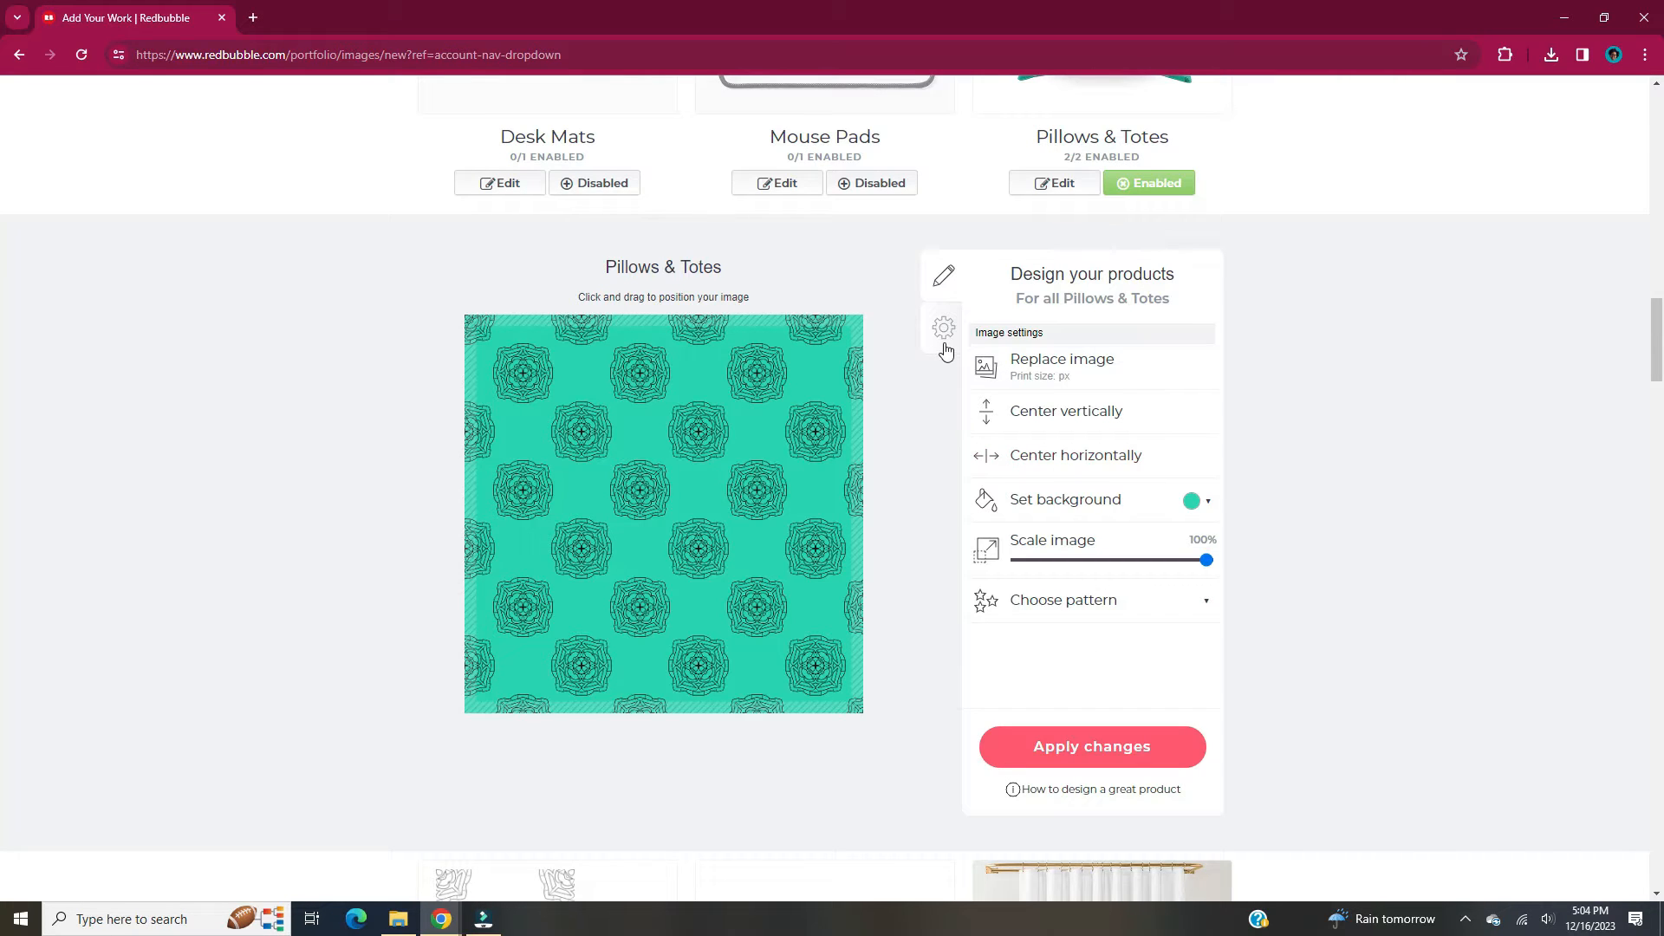
left_click(944, 342)
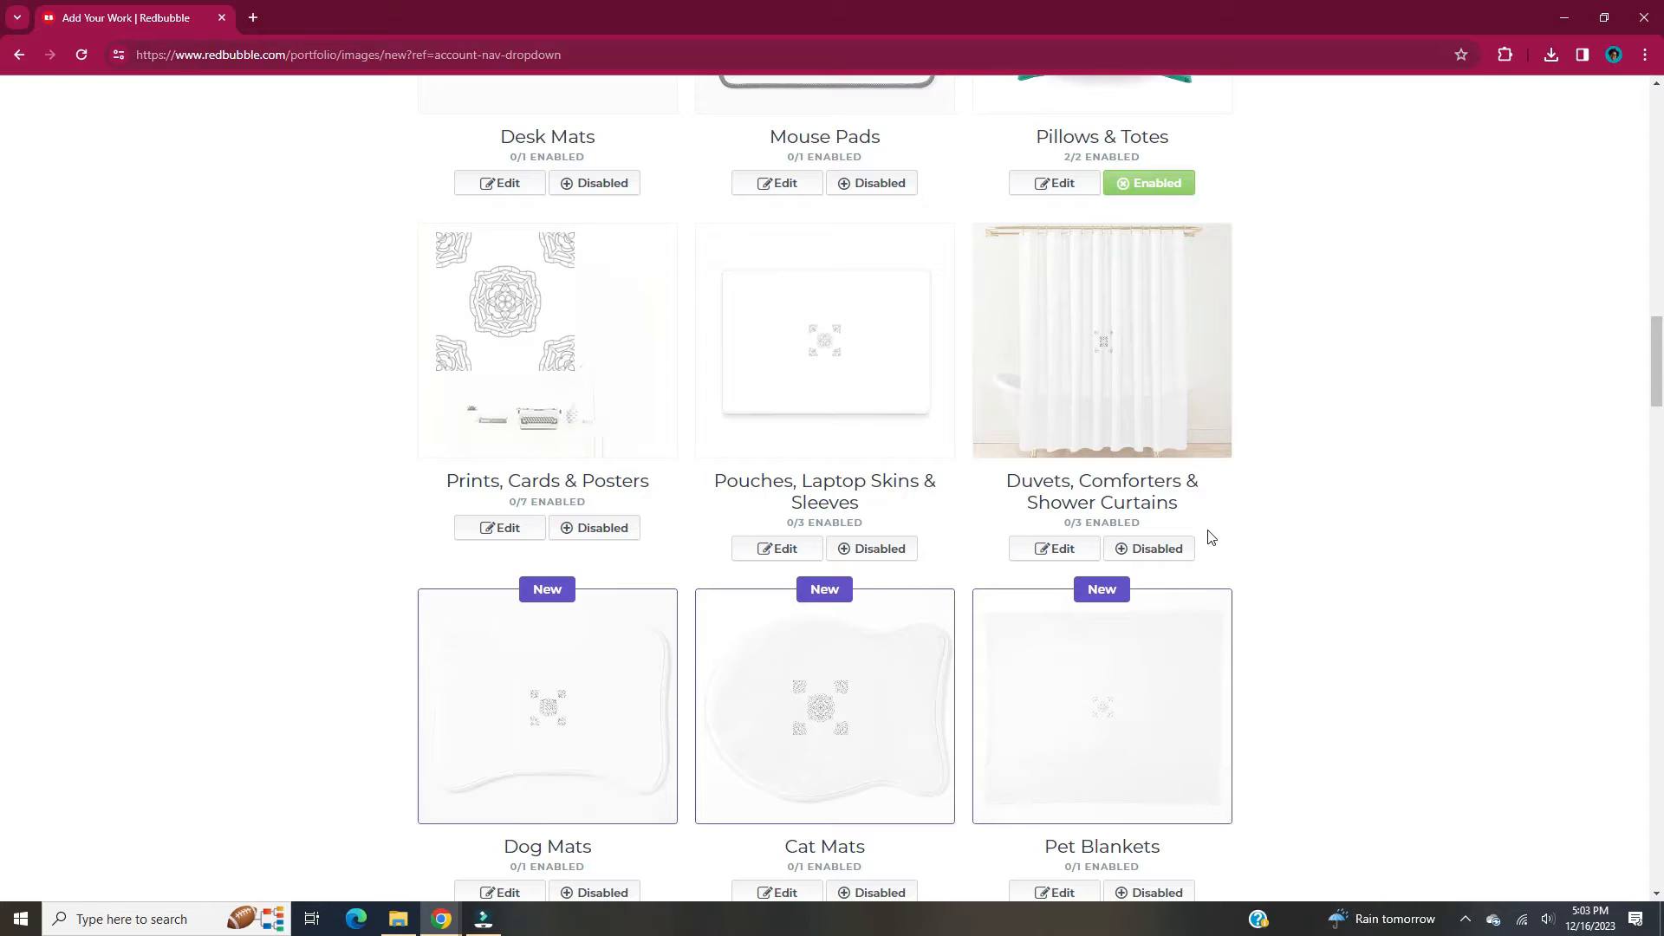
Enable the Duvets, Comforters & Shower Curtains products and open their design editor
left_click(1193, 555)
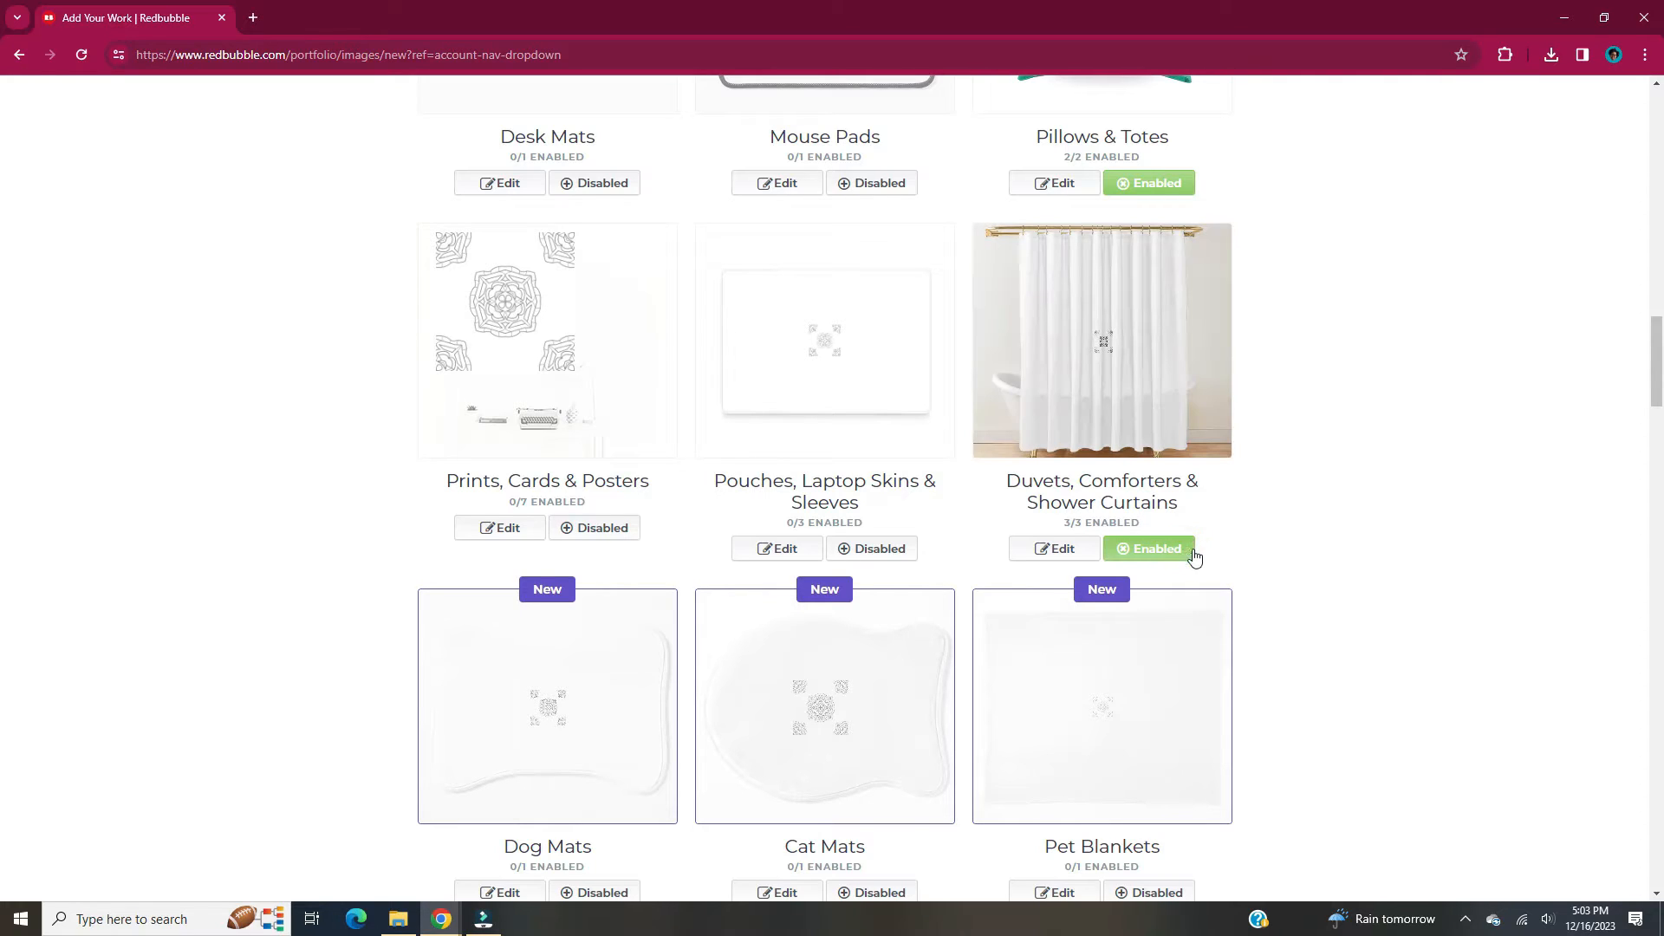
left_click(1089, 555)
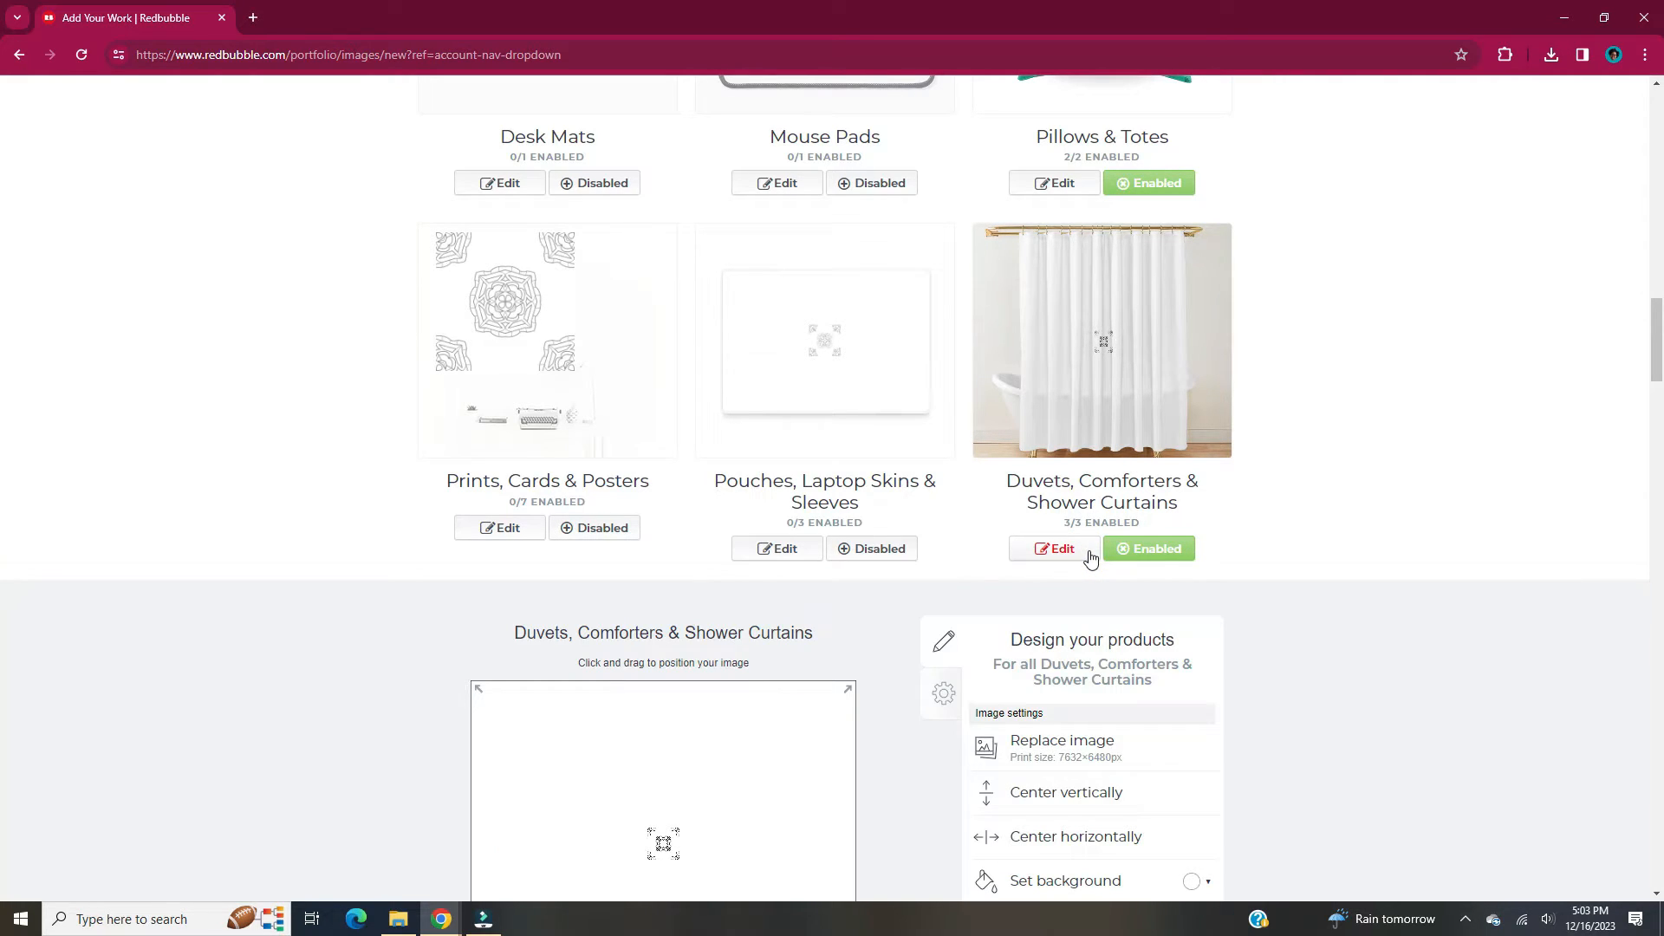
scroll(1302, 555, "down", 4)
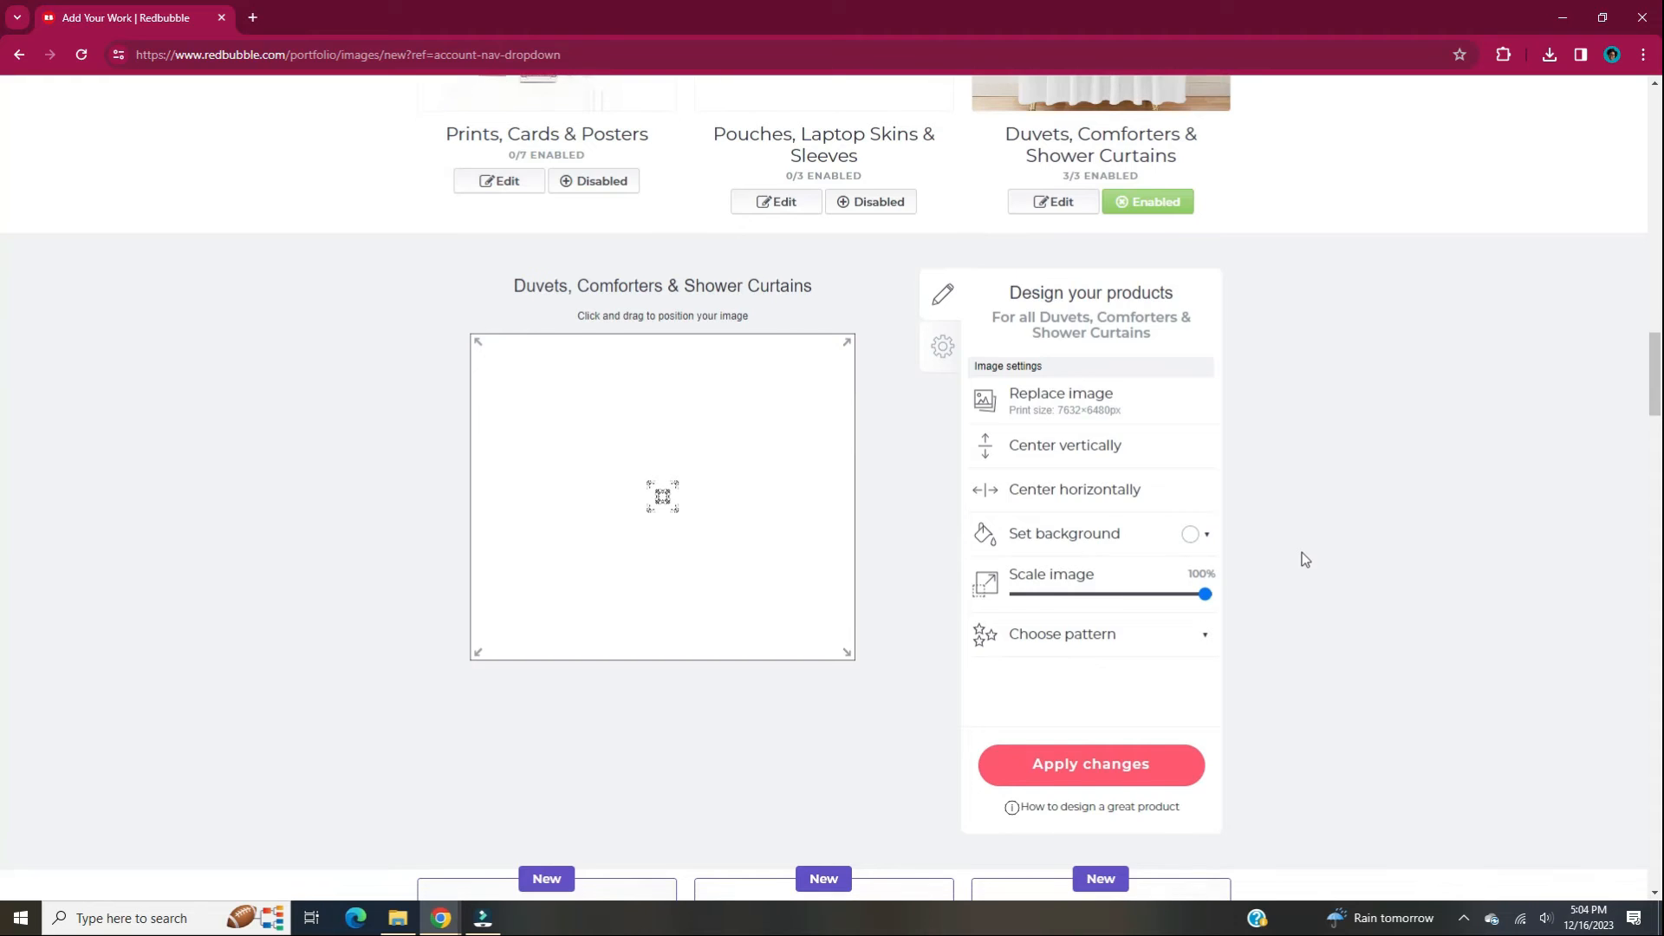
Exclude the Shower Curtain from the Duvets, Comforters & Shower Curtains product setup and return to the design settings
left_click(940, 371)
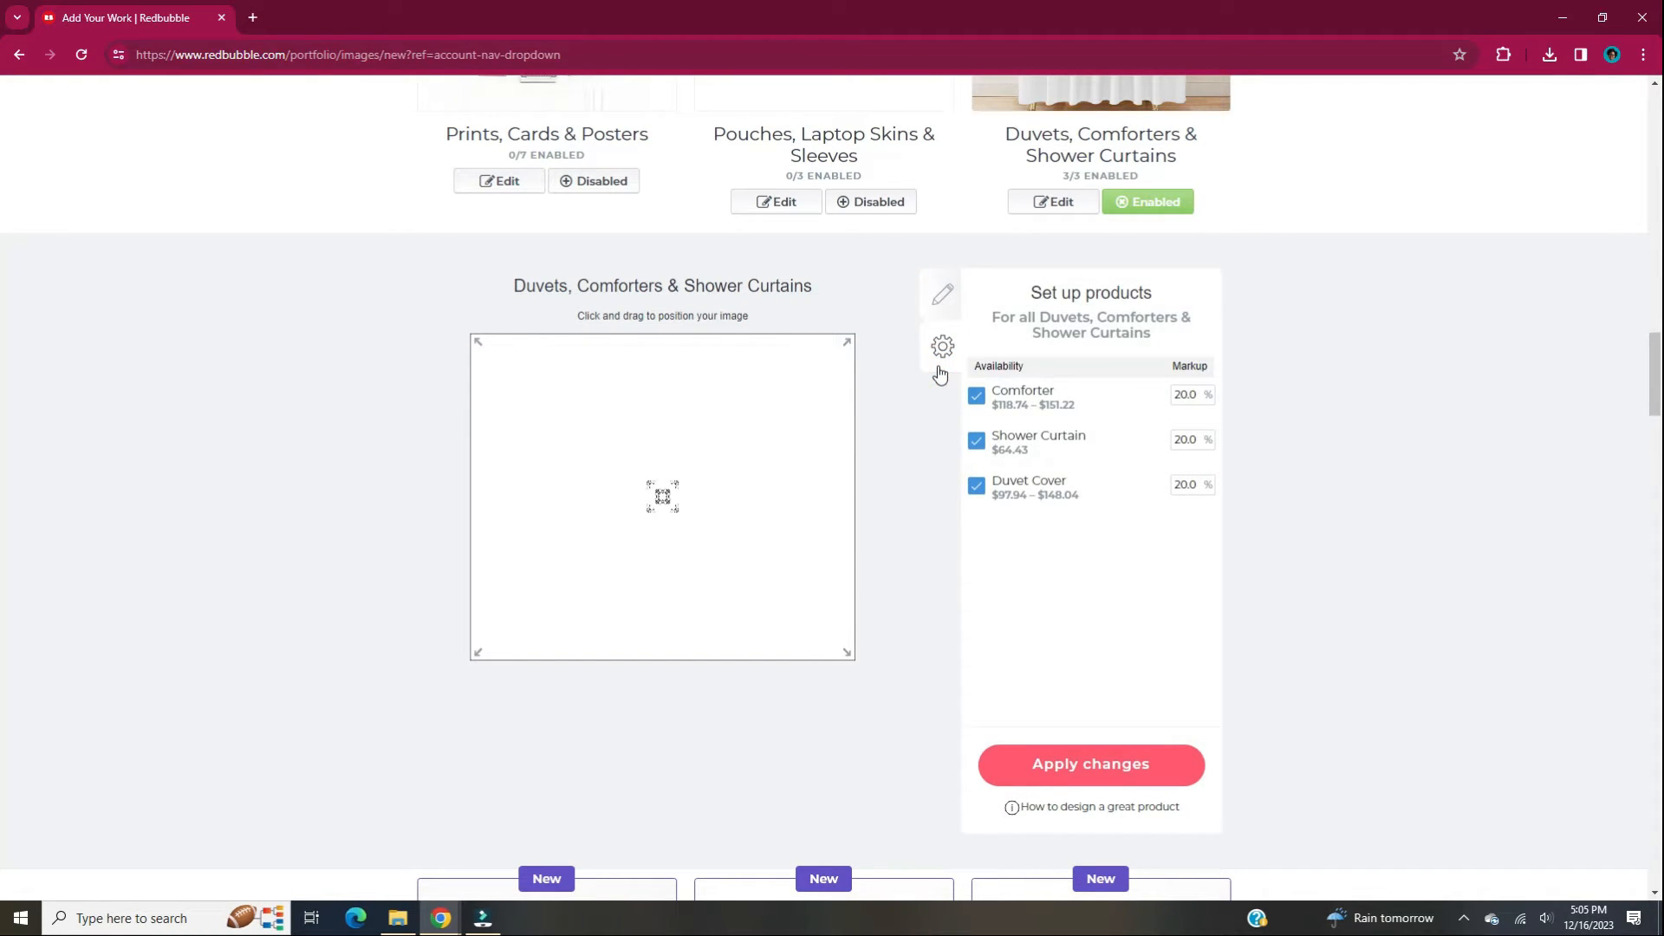
left_click(977, 443)
left_click(950, 319)
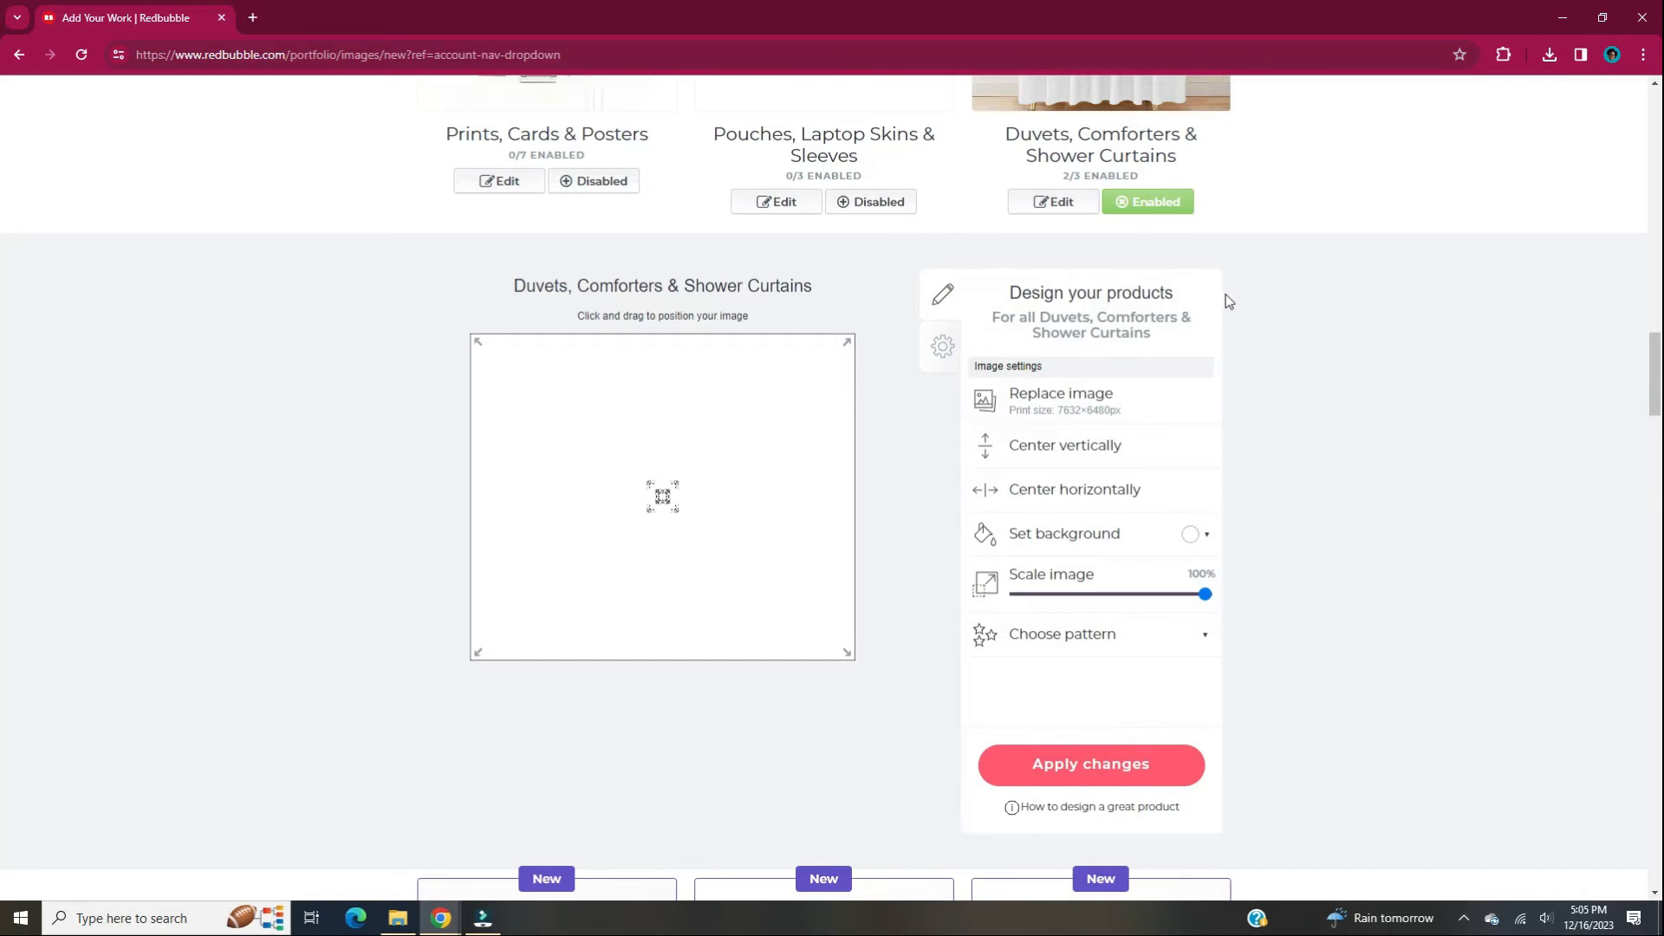
Set the background of the Duvets, Comforters & Shower Curtains design to #29d5b2
scroll(1289, 529, "down", 1)
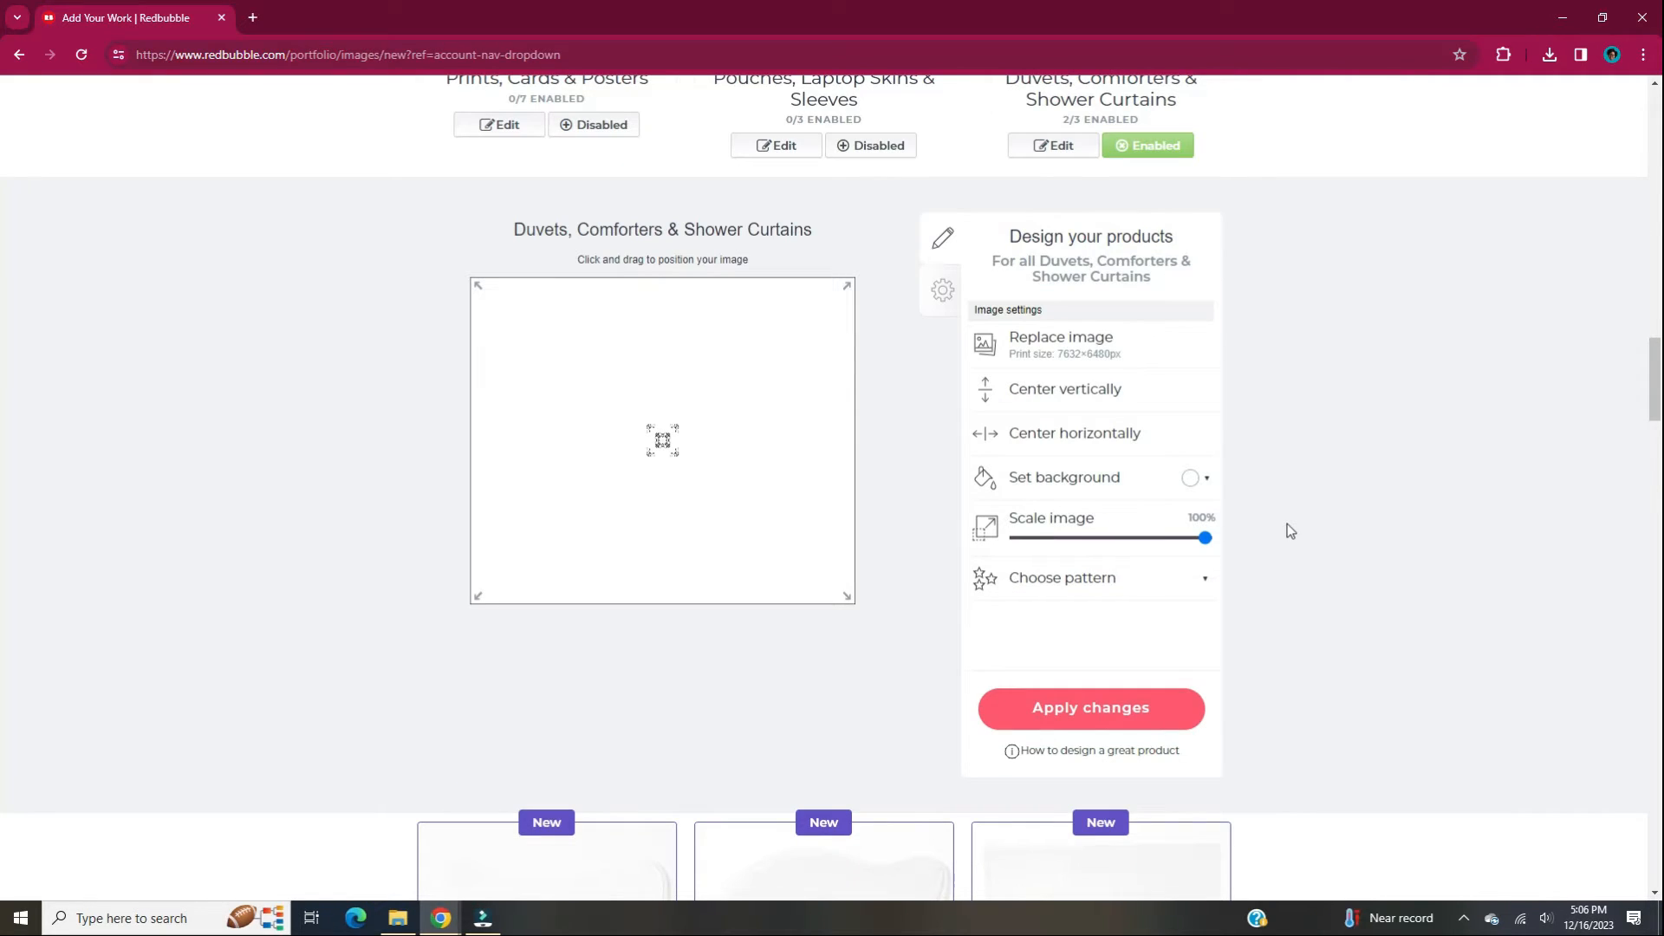
left_click(1192, 482)
left_click(1278, 639)
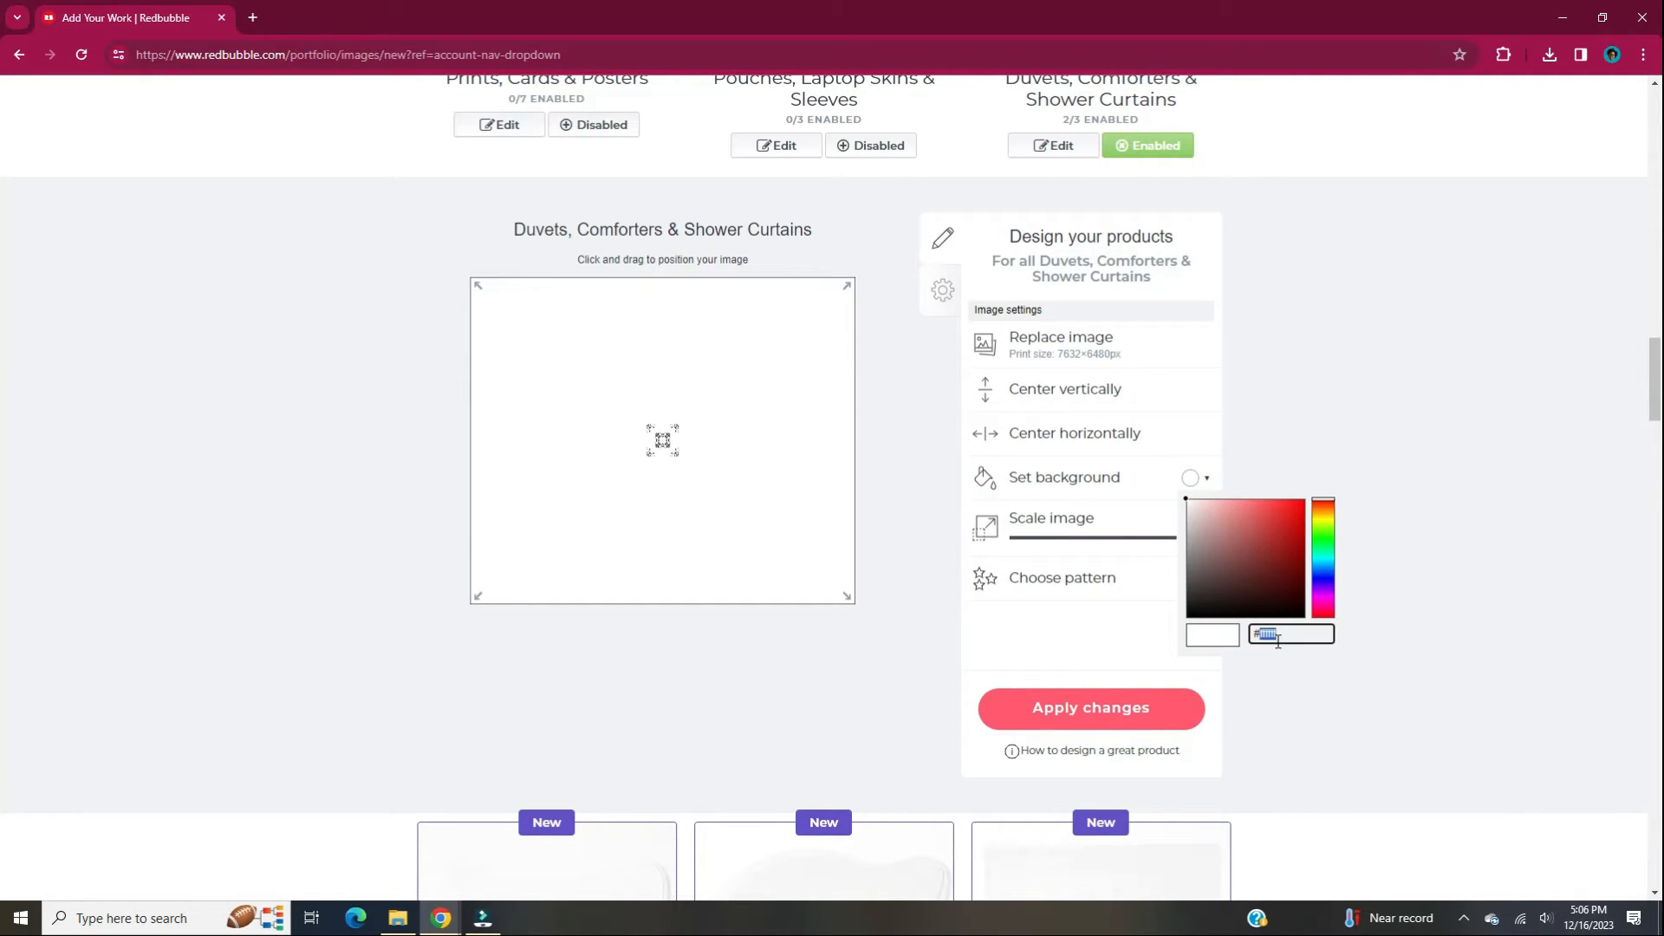
double_click(1278, 640)
type("29d5b2")
key("Return")
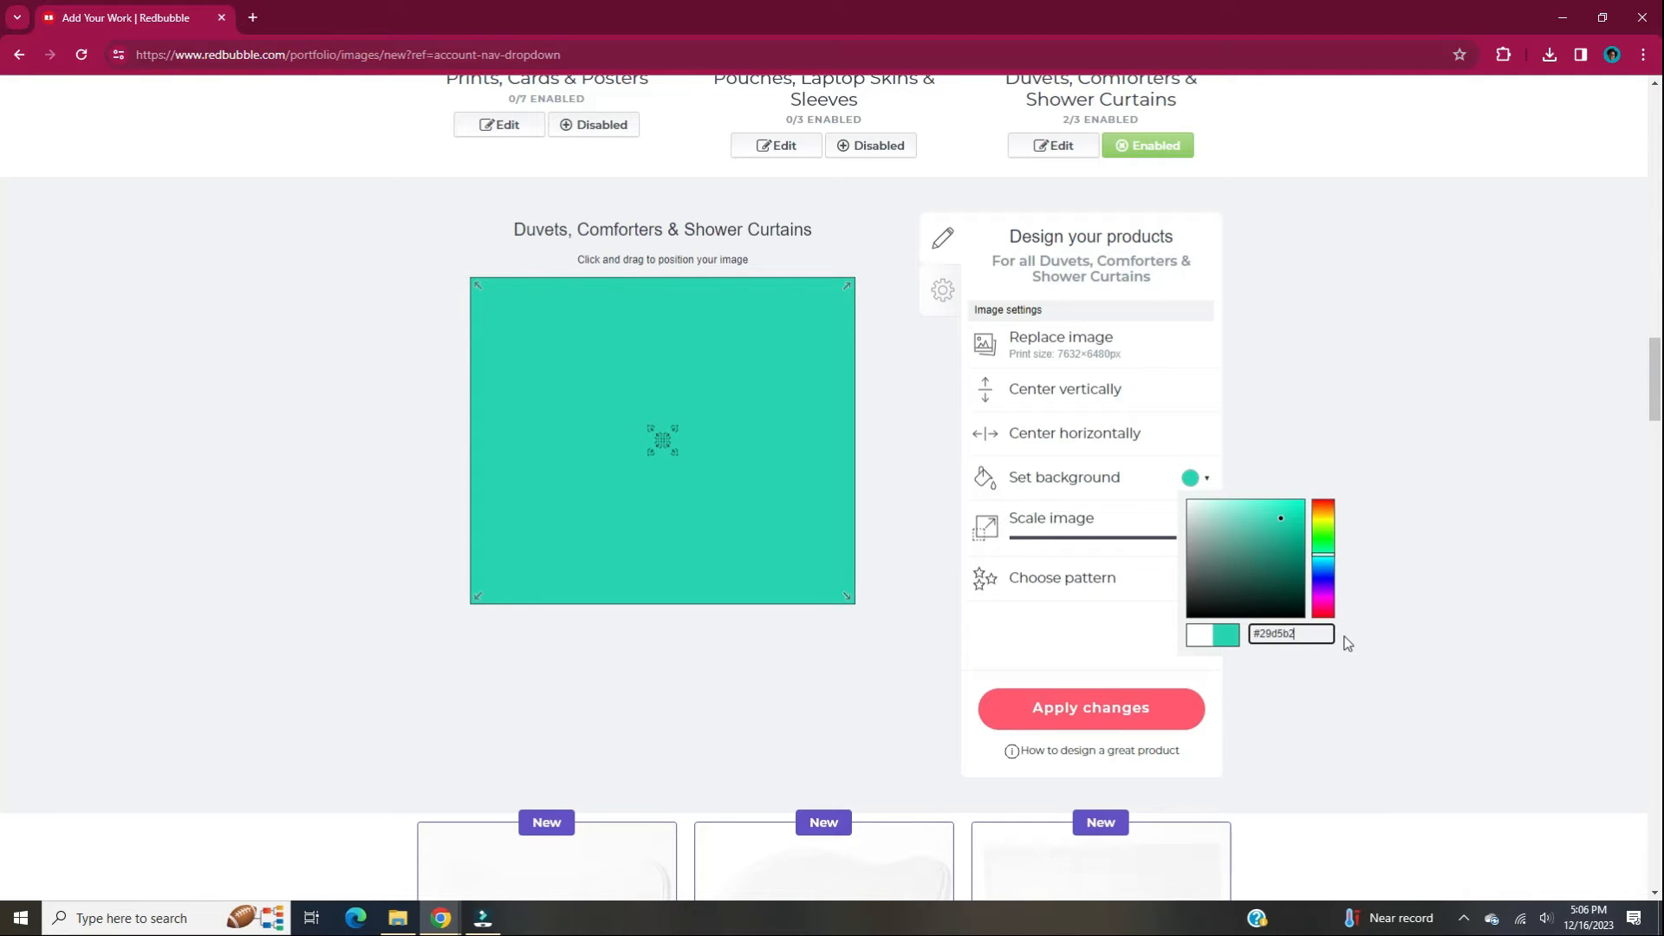
left_click(1381, 598)
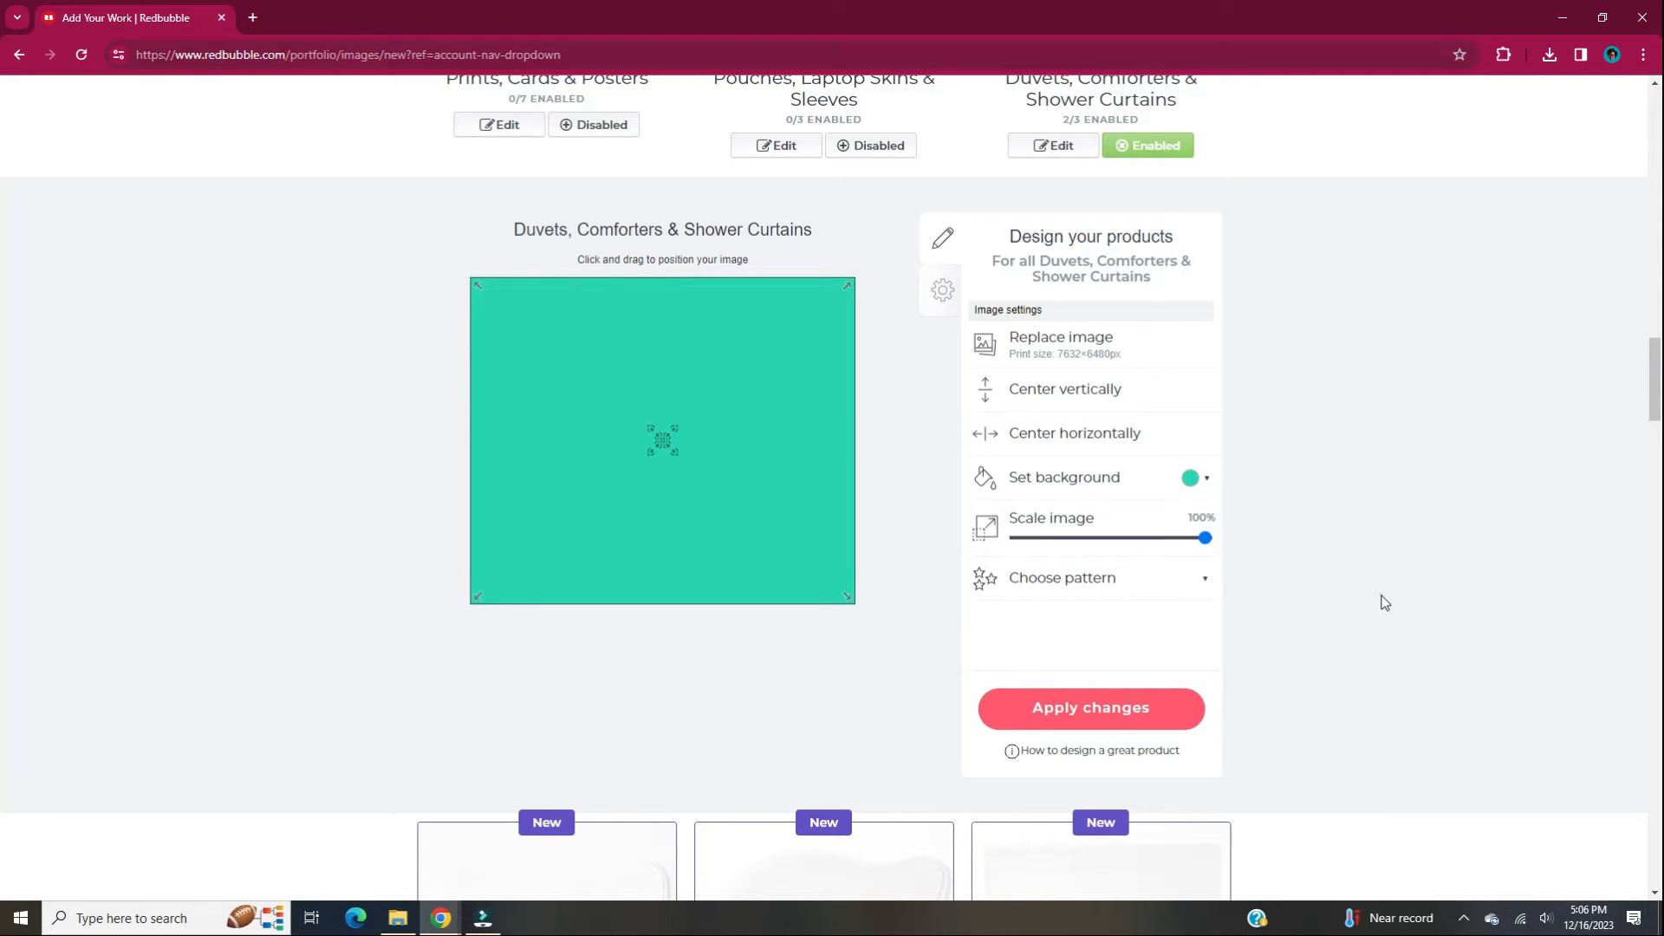
Choose the Regular grid pattern for the Duvets, Comforters & Shower Curtains design and apply the changes
left_click(1204, 579)
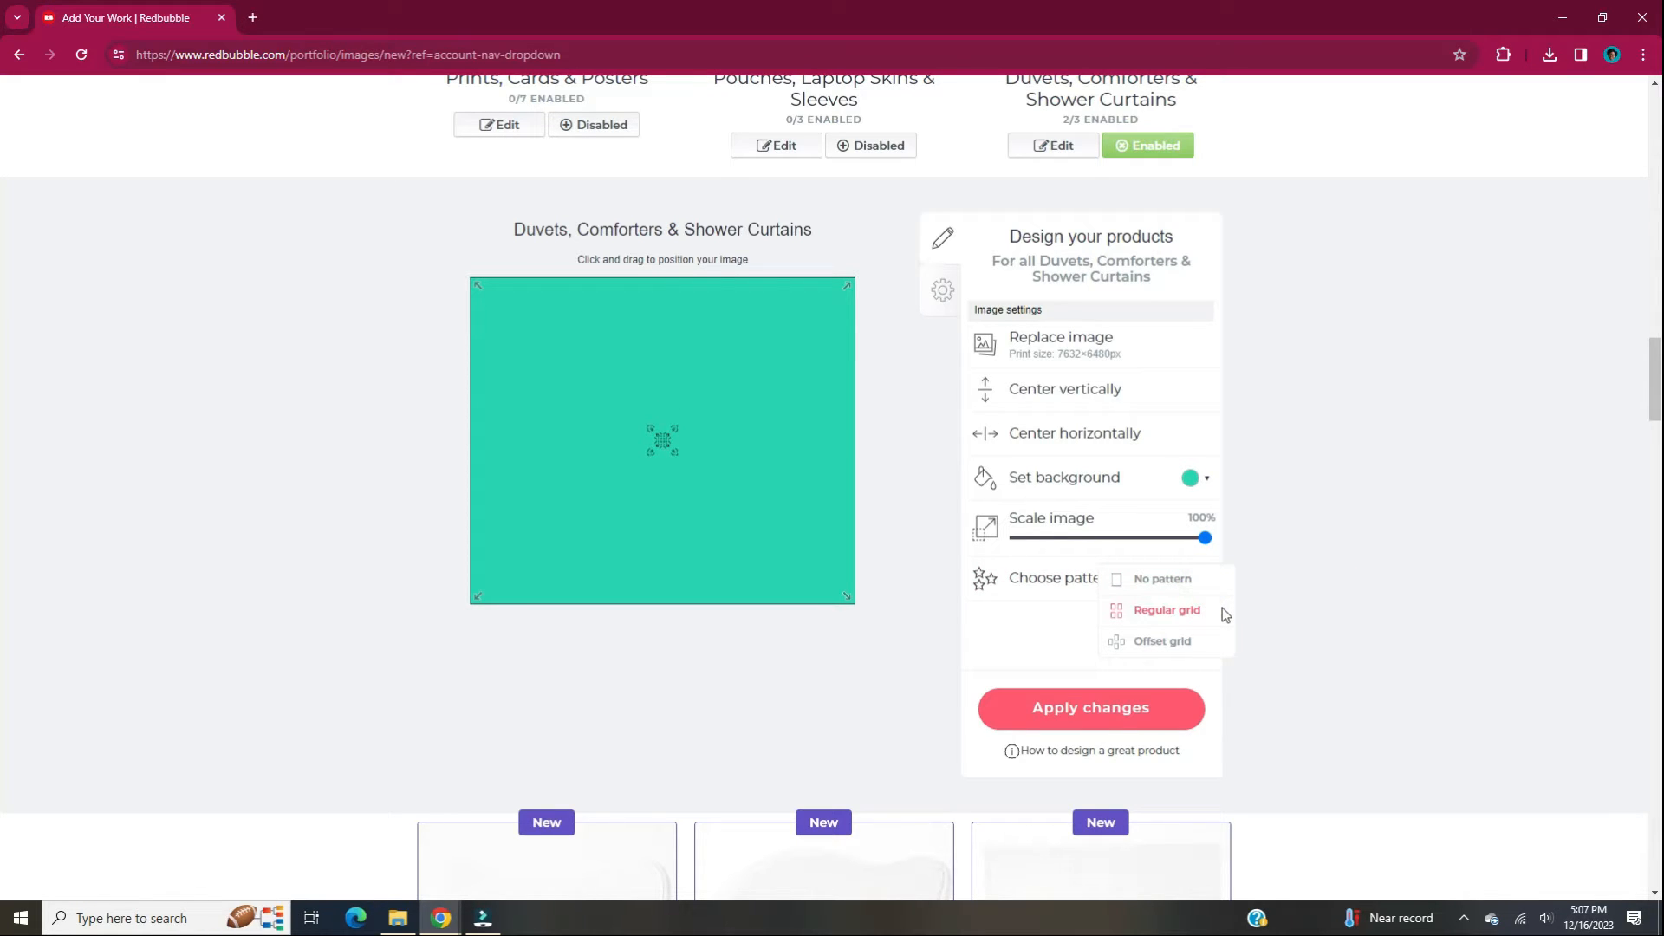
left_click(1224, 612)
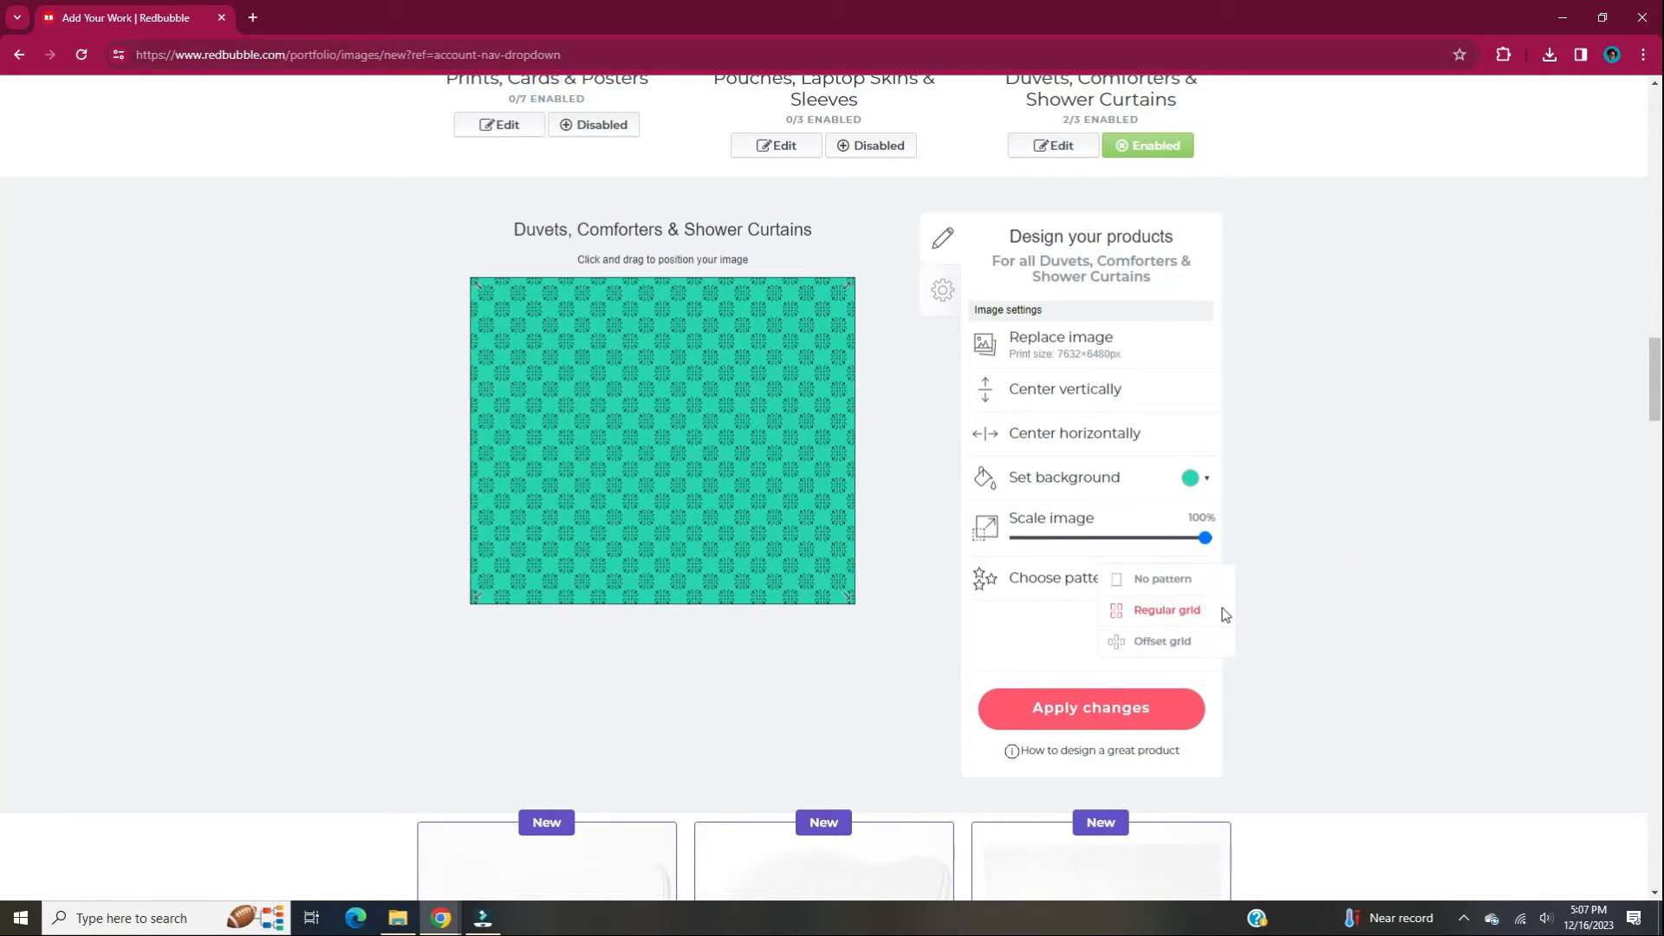
left_click(1163, 710)
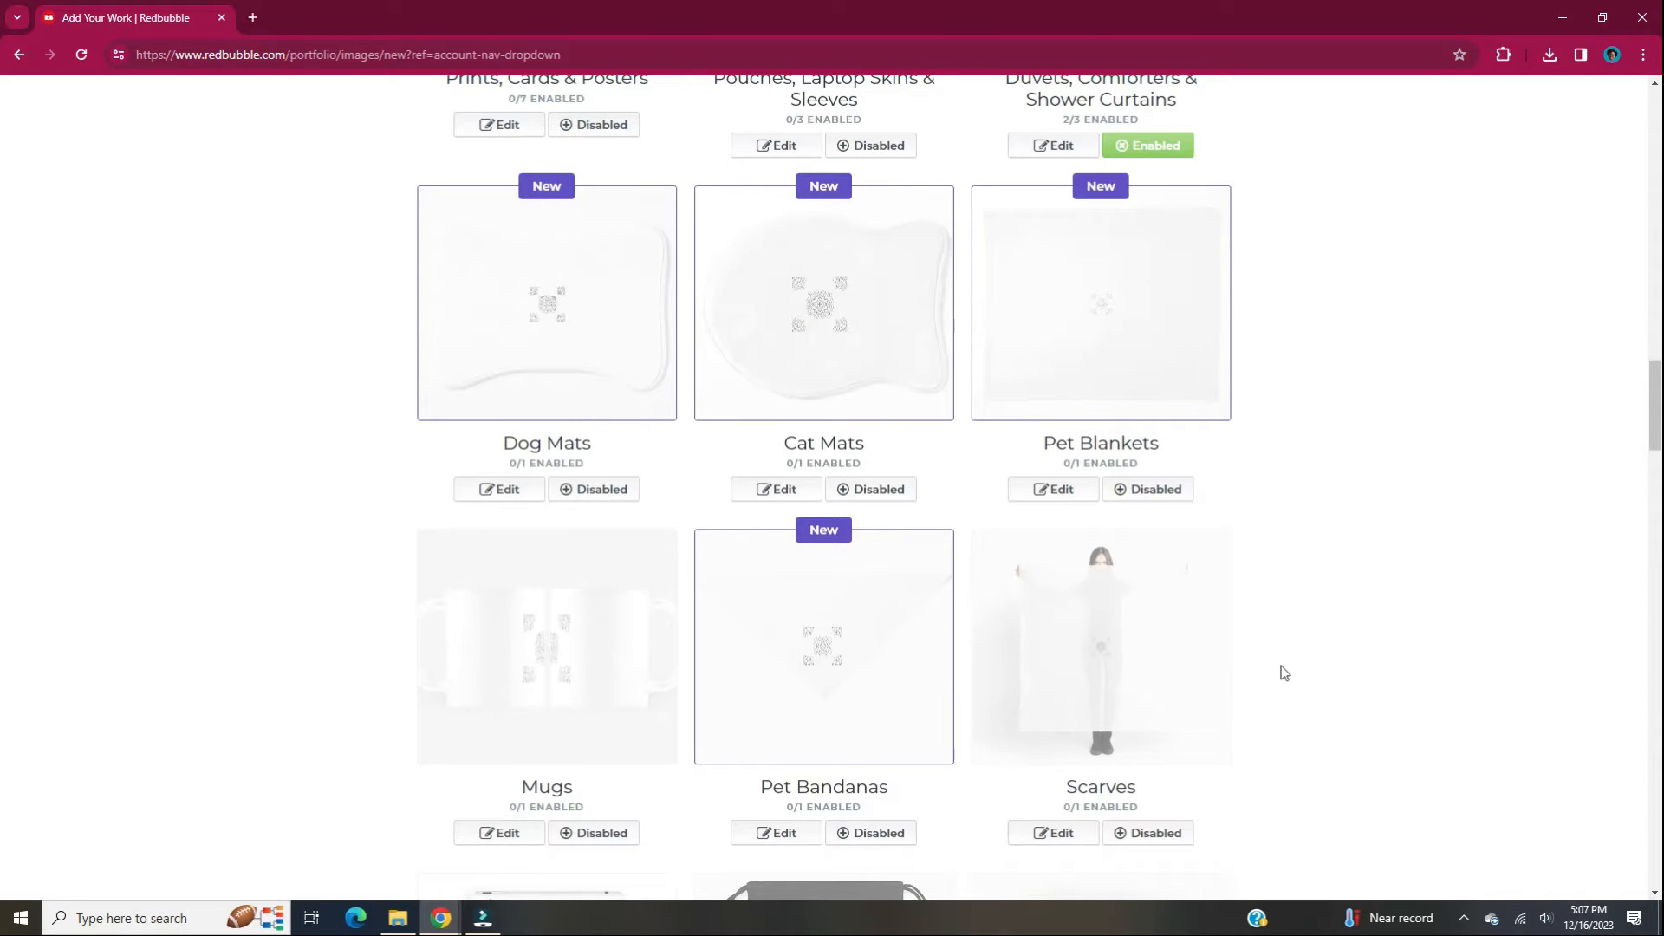
Enable the Desk Mats product and open its design editor
scroll(1317, 684, "down", 1)
scroll(1350, 694, "down", 4)
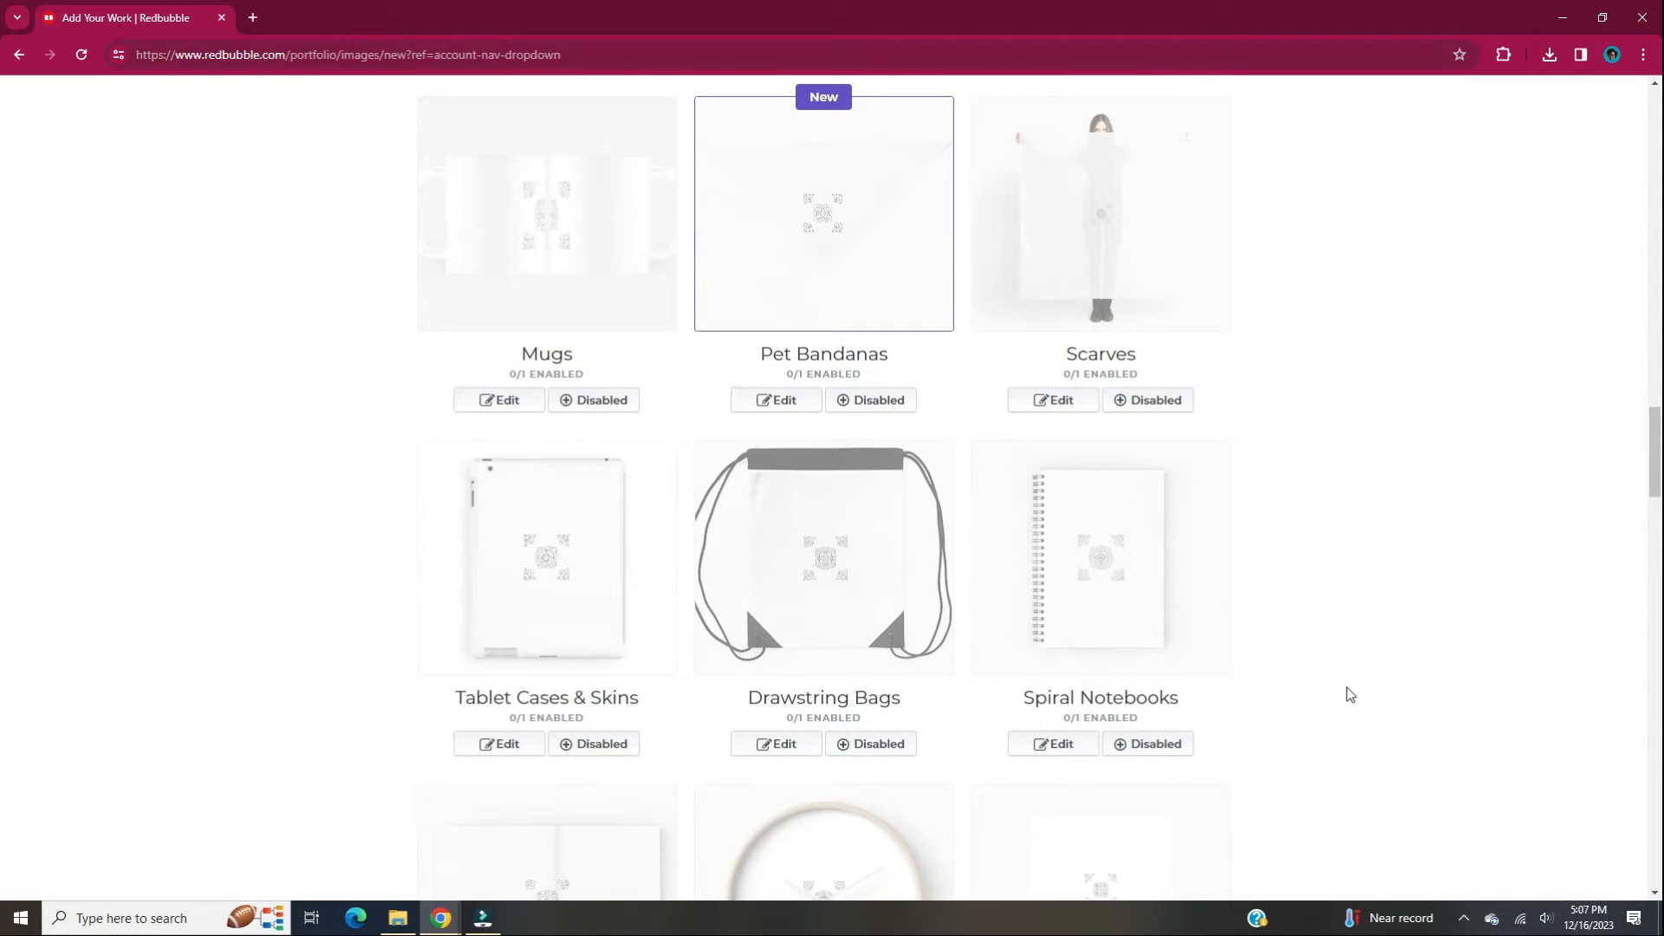
scroll(1350, 694, "down", 3)
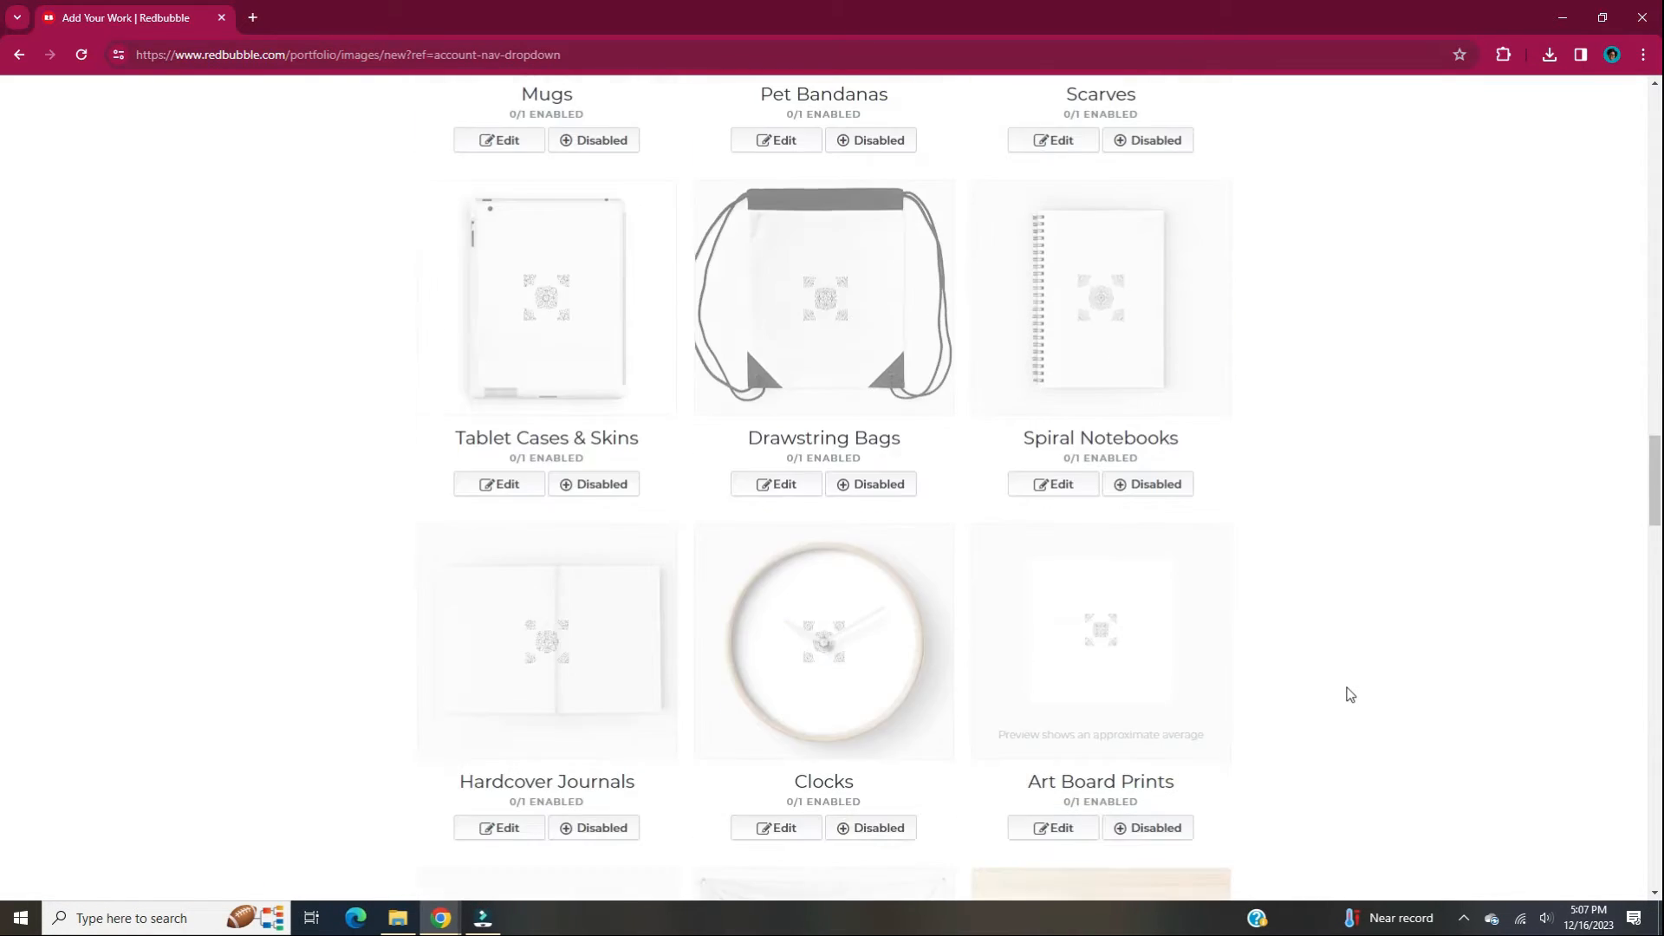
scroll(1350, 694, "down", 3)
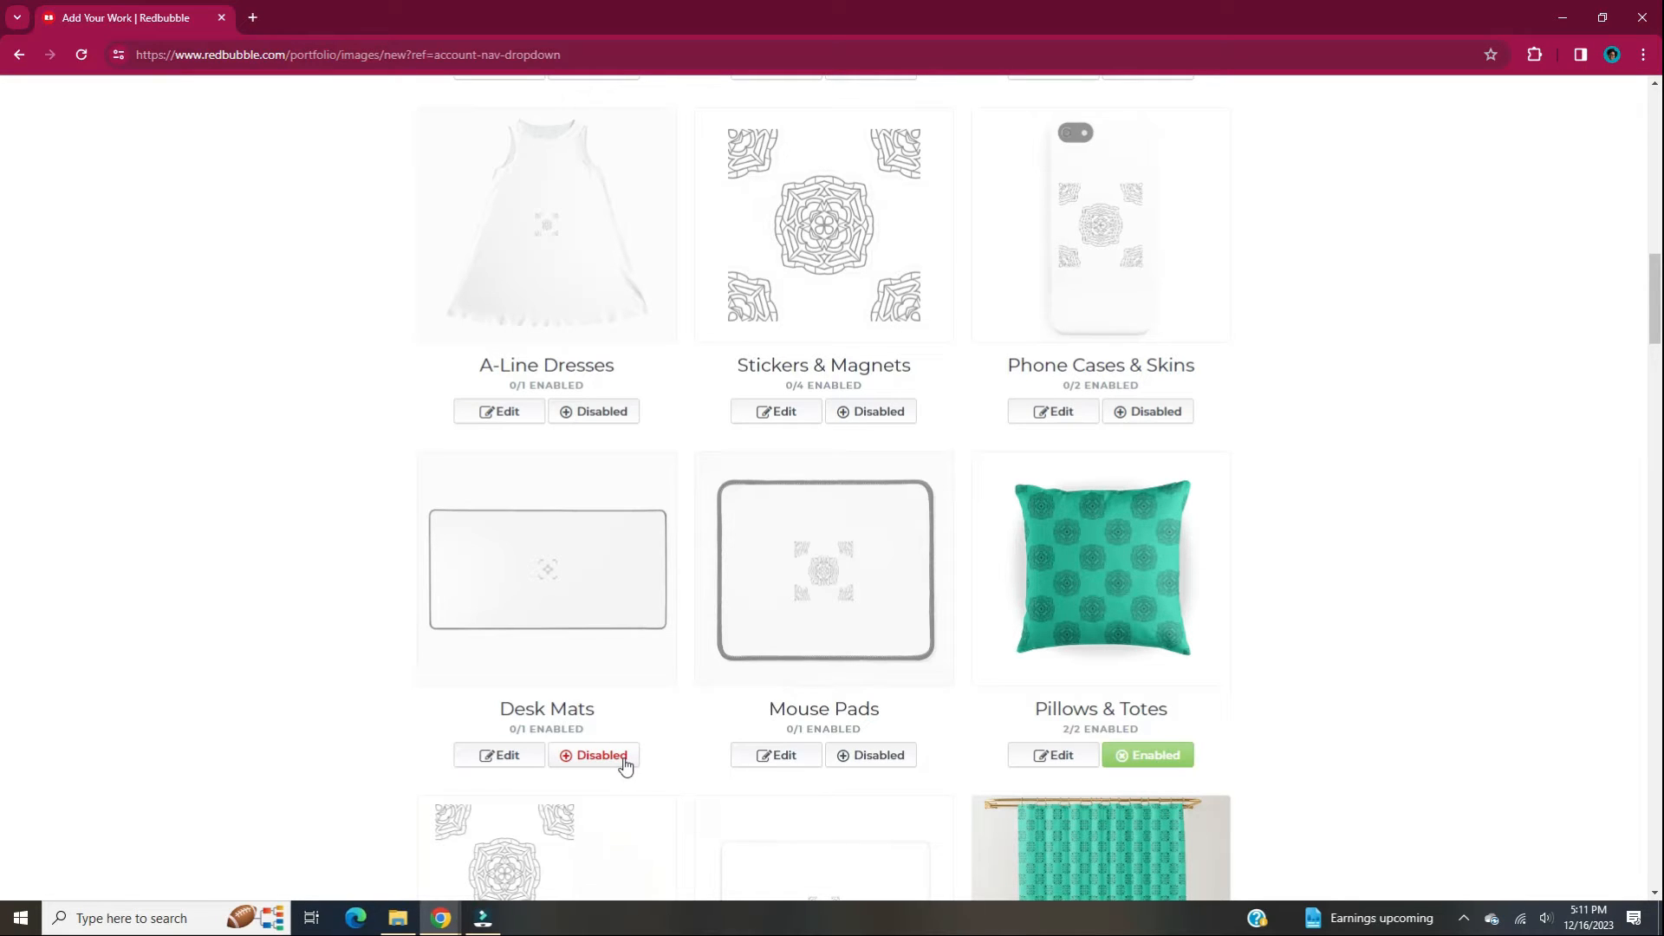
left_click(623, 757)
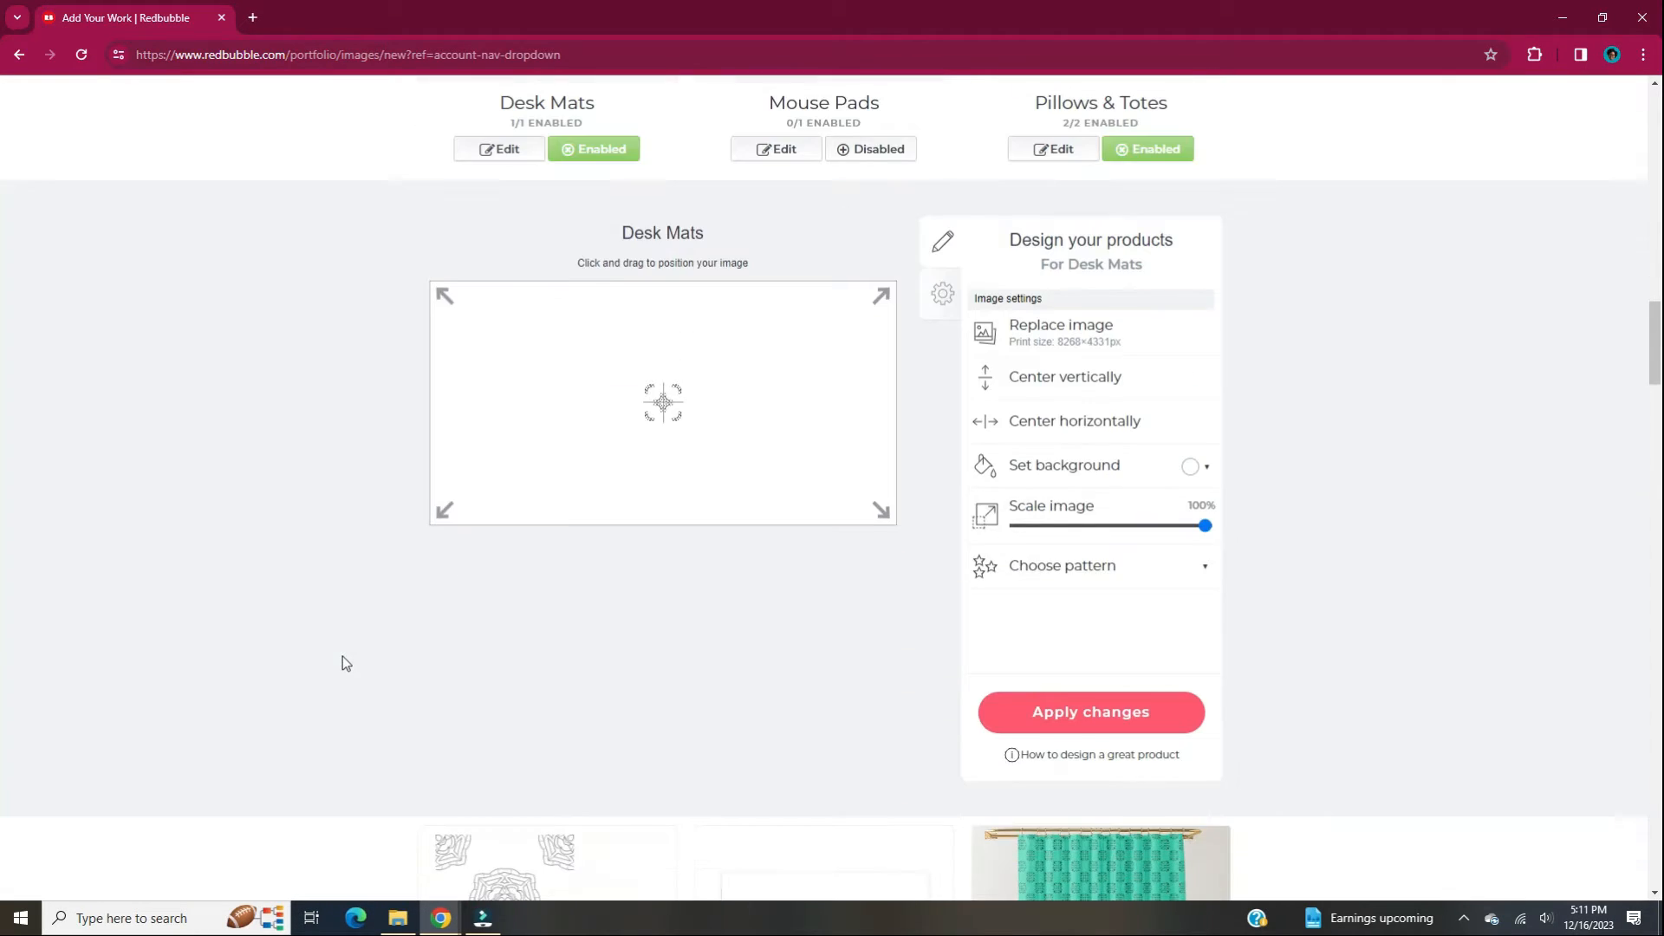
Give the Desk Mats design a yellow background with the Regular grid pattern and apply the changes
left_click(1122, 466)
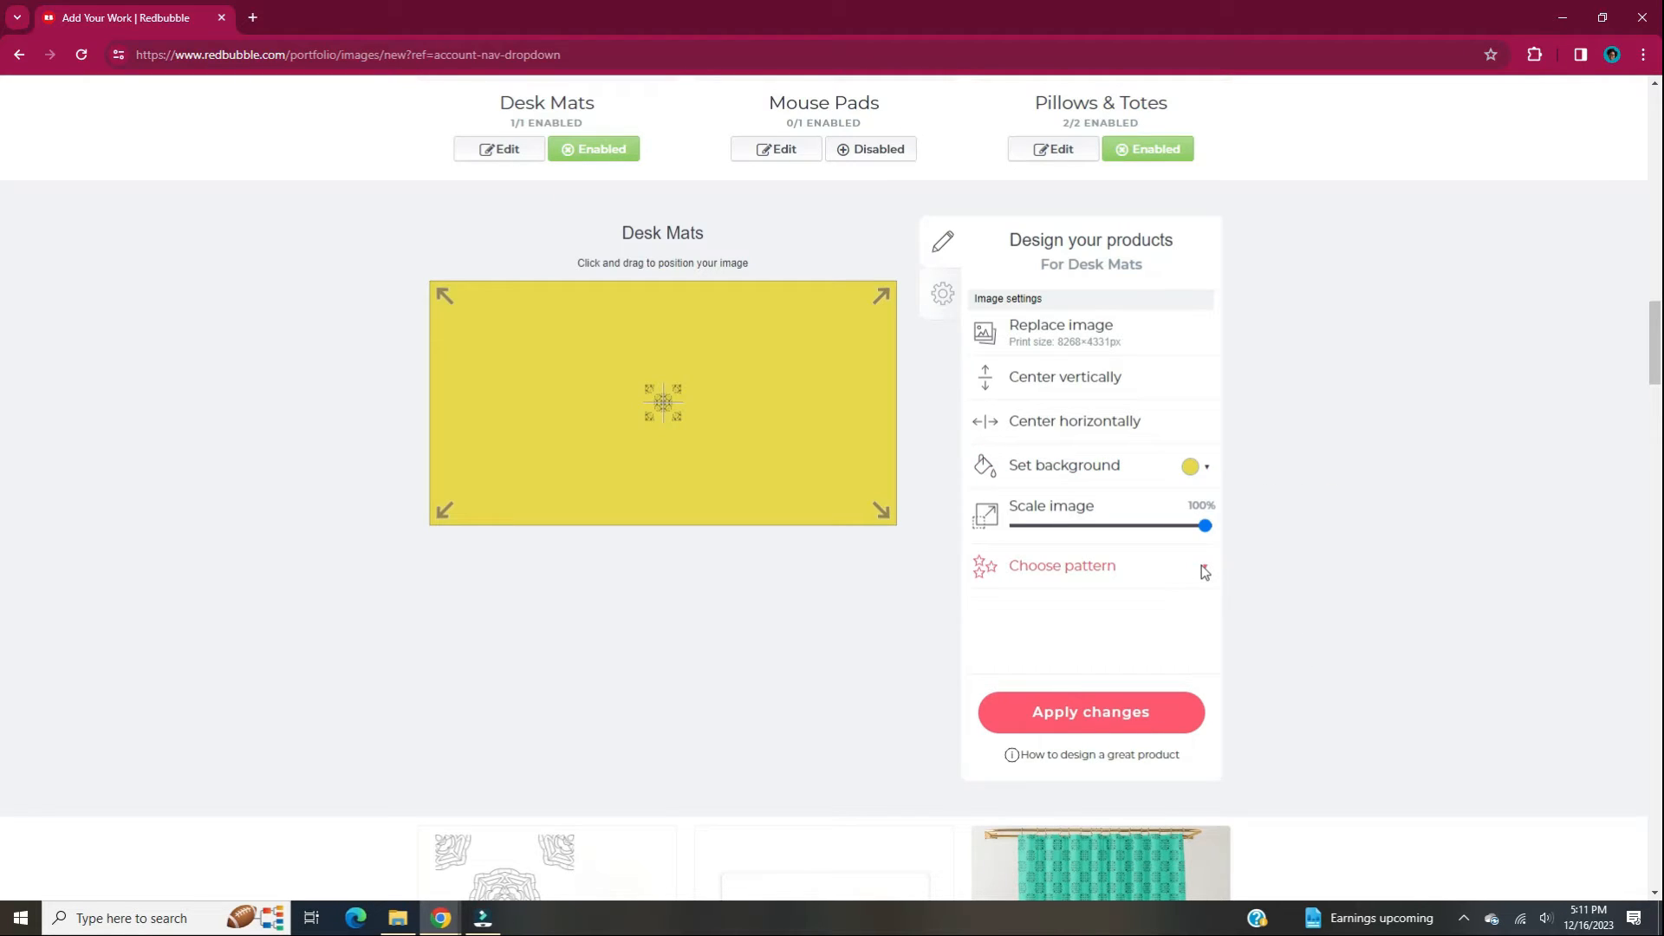
left_click(1204, 572)
left_click(1199, 601)
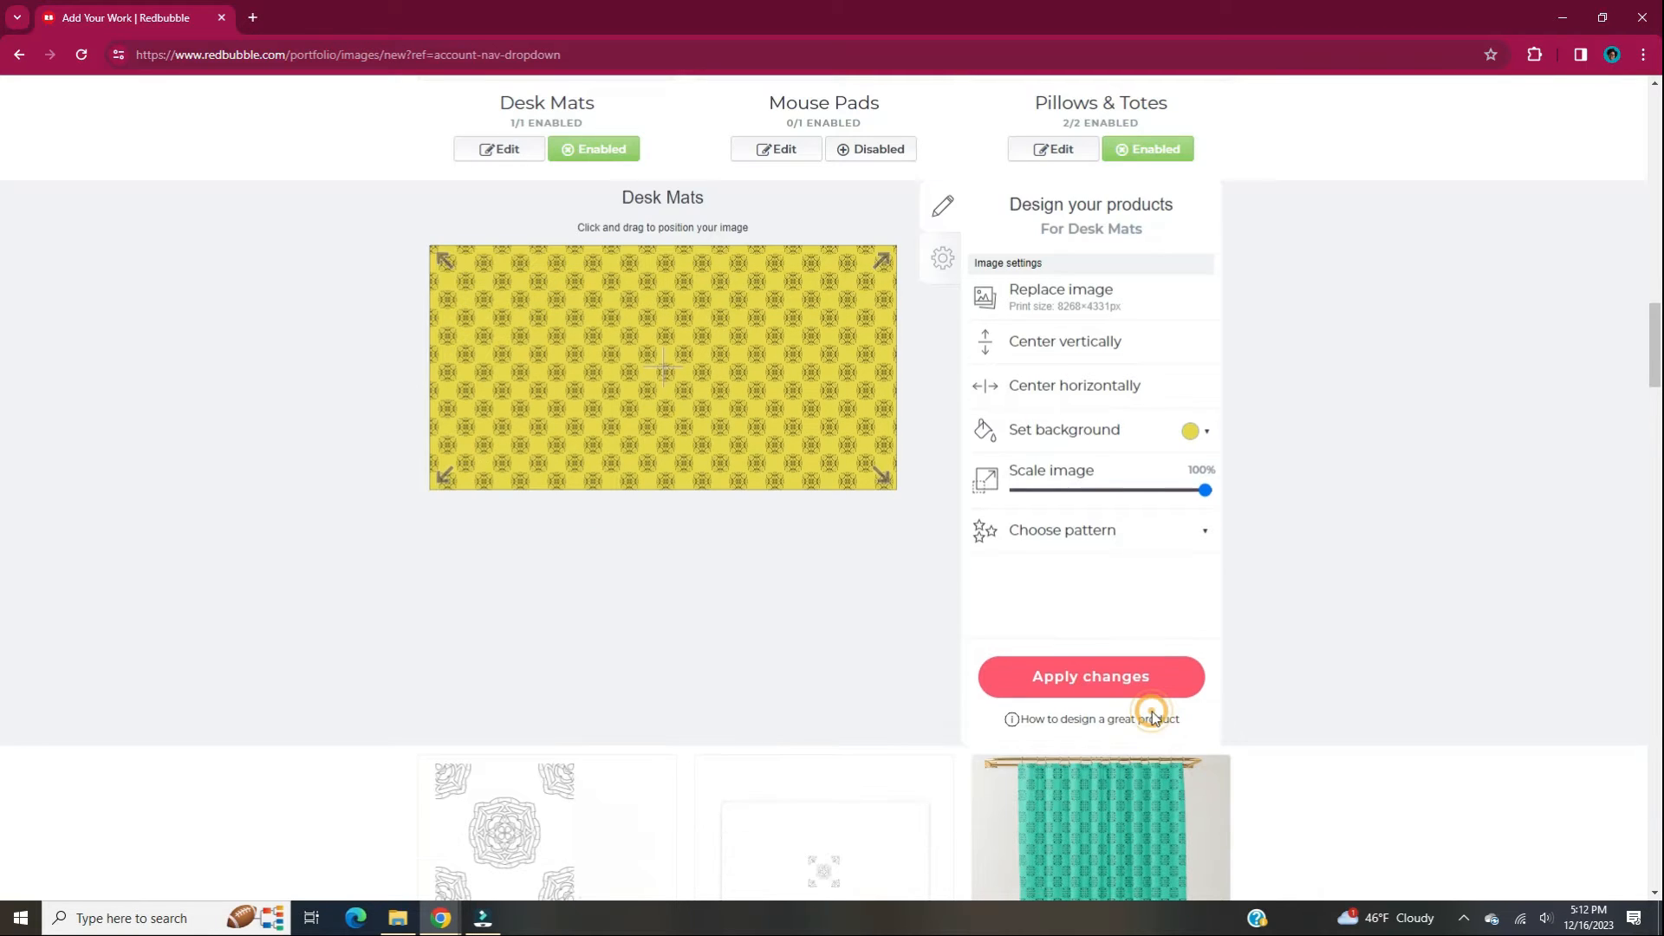
left_click(1152, 711)
Enable the Mouse Pads product and open its design editor
scroll(1318, 620, "up", 3)
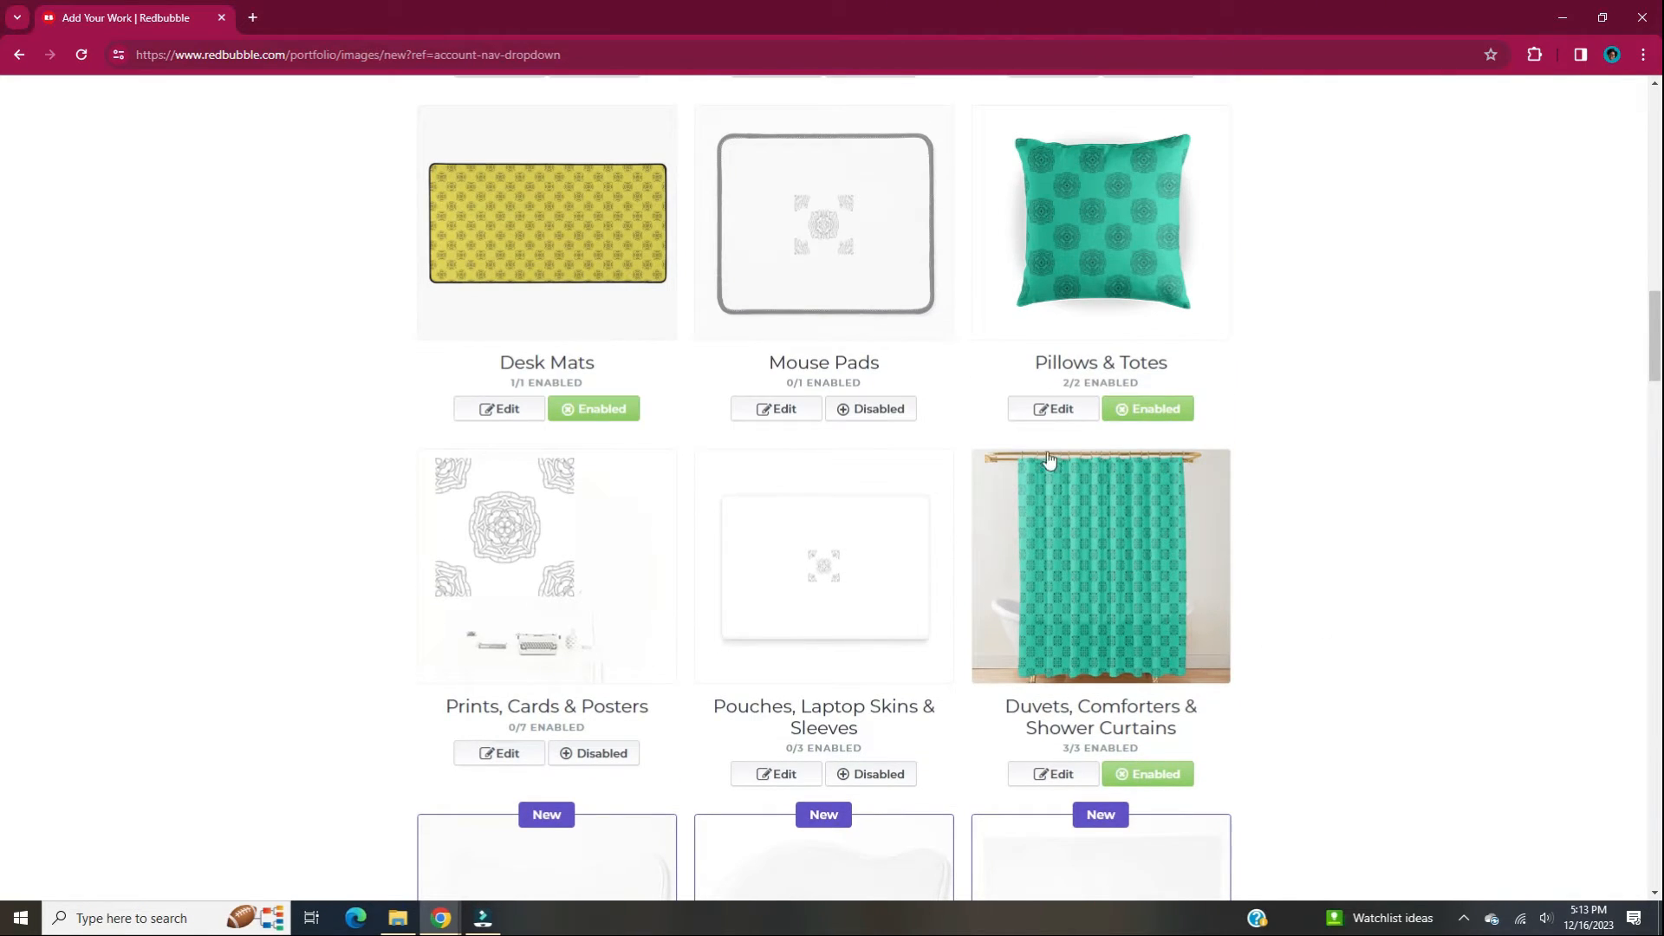
left_click(901, 421)
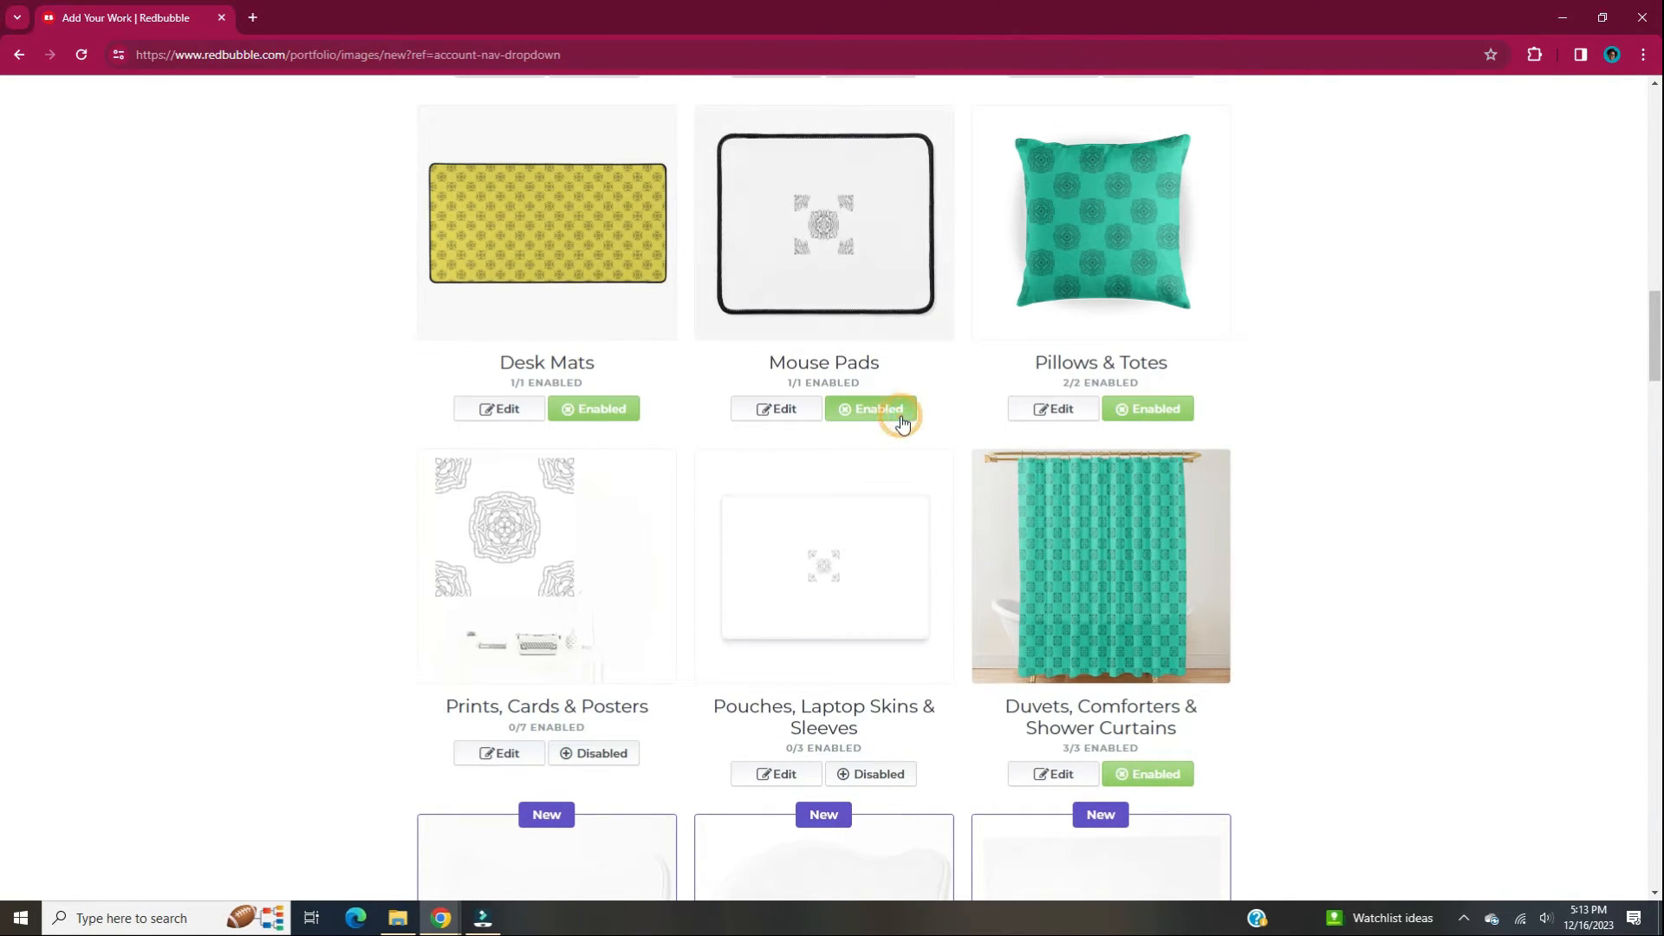
left_click(778, 410)
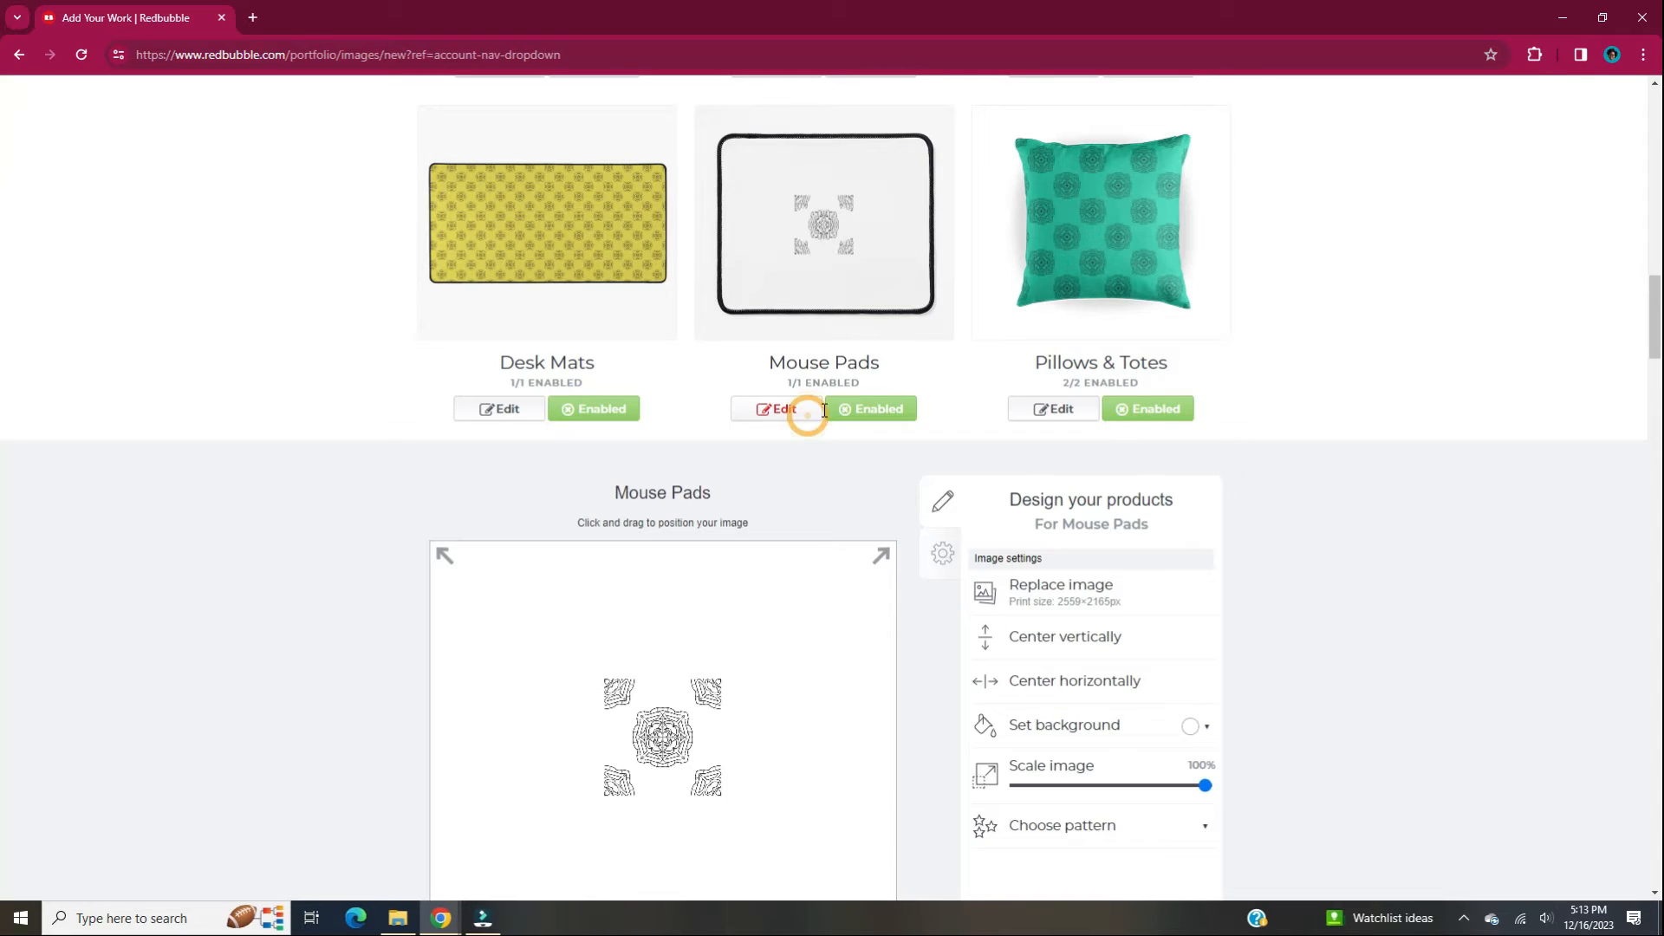
scroll(1350, 539, "down", 2)
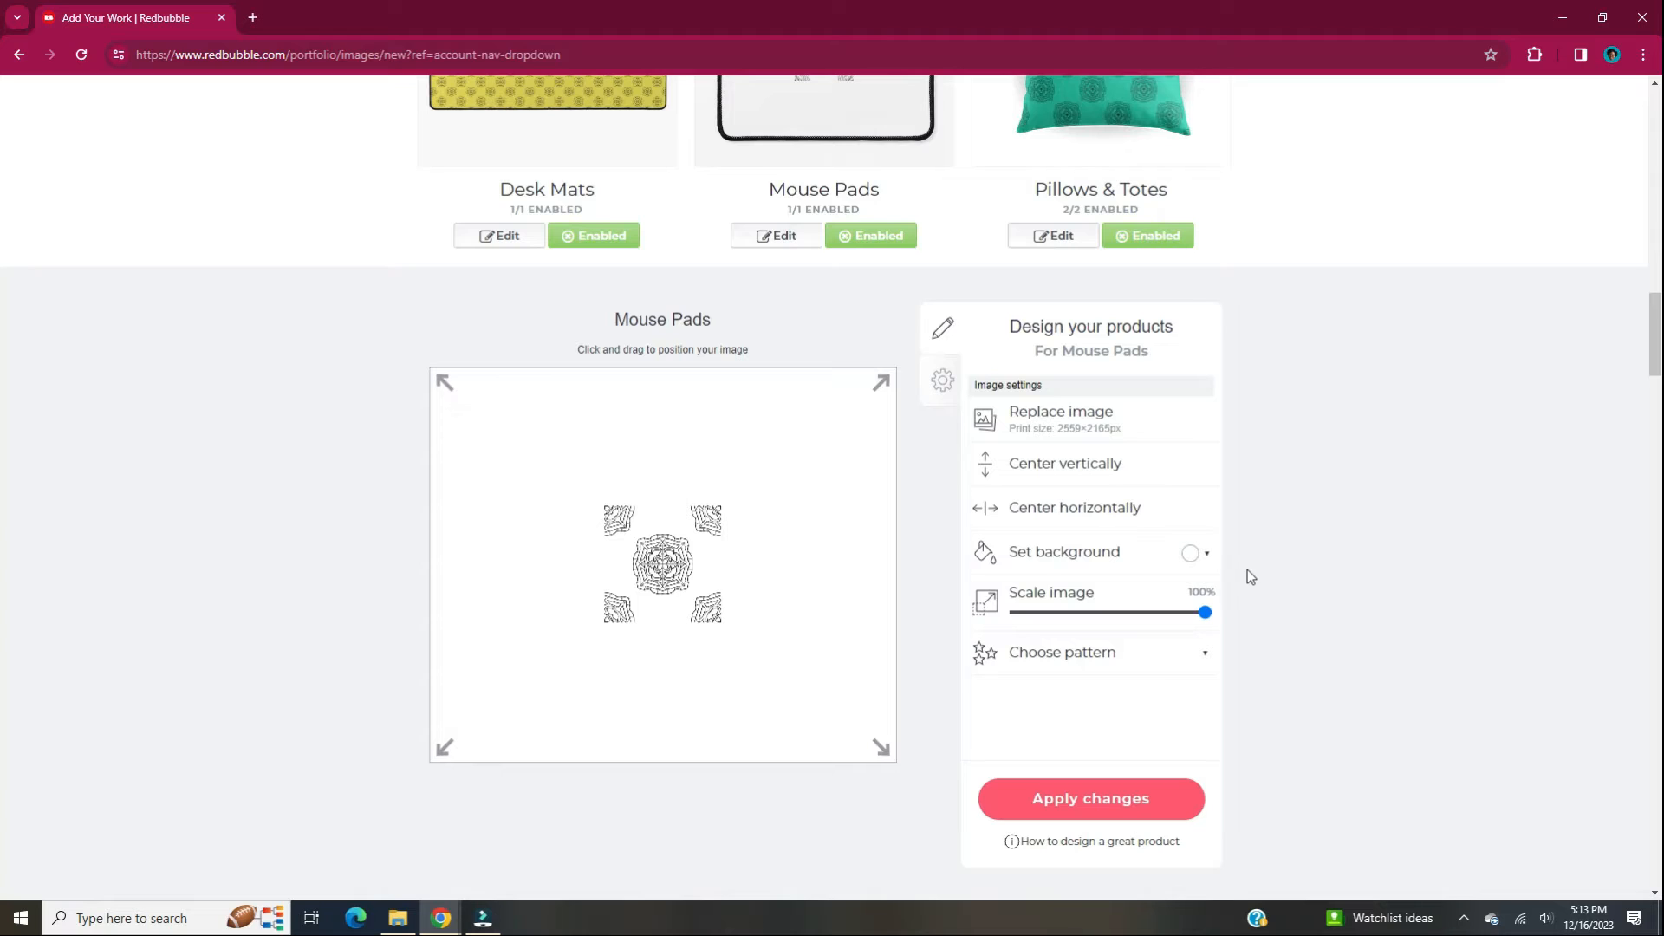
Set the background of the Mouse Pads design to #e8d746
left_click(1193, 553)
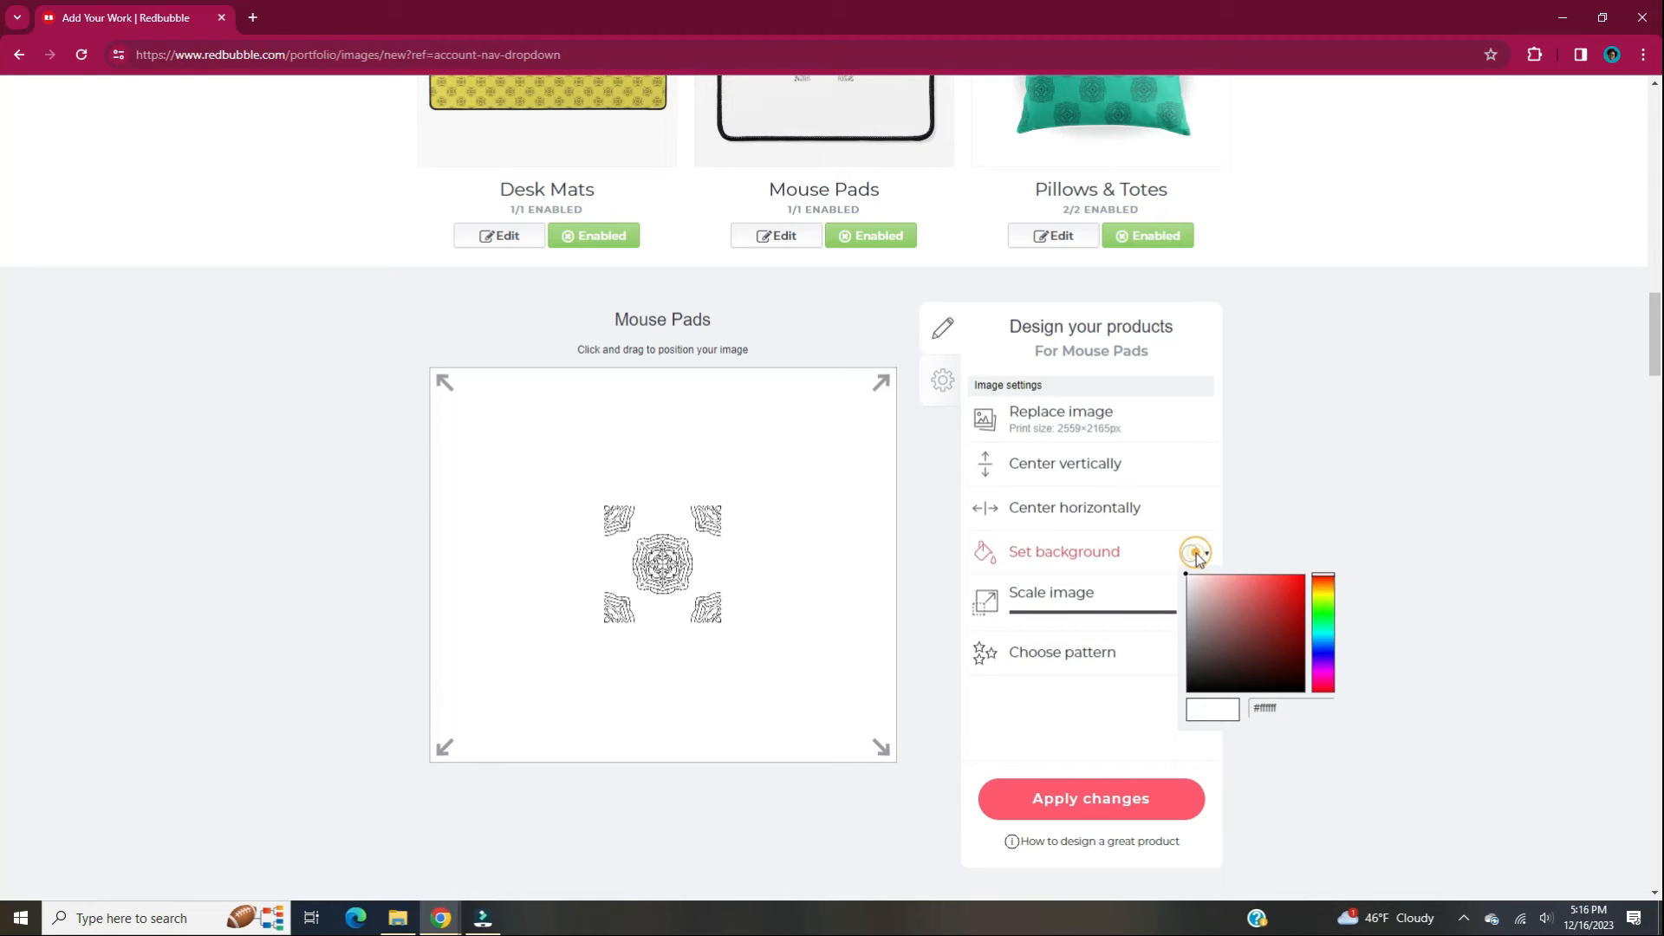
double_click(1267, 709)
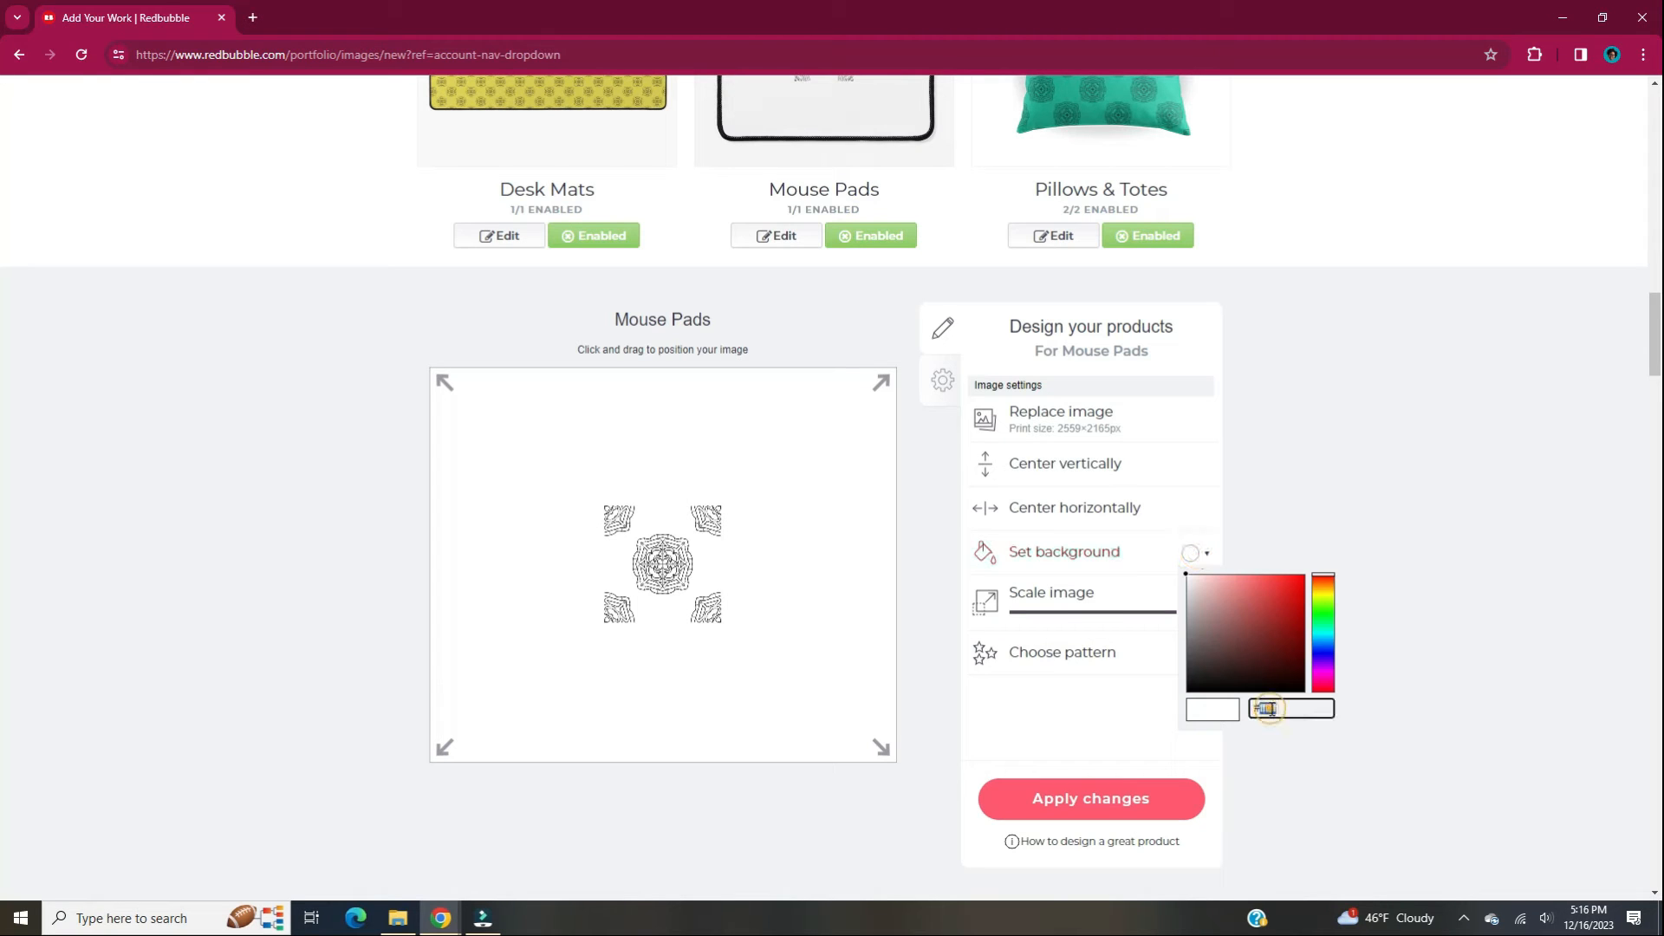
type("e8d746")
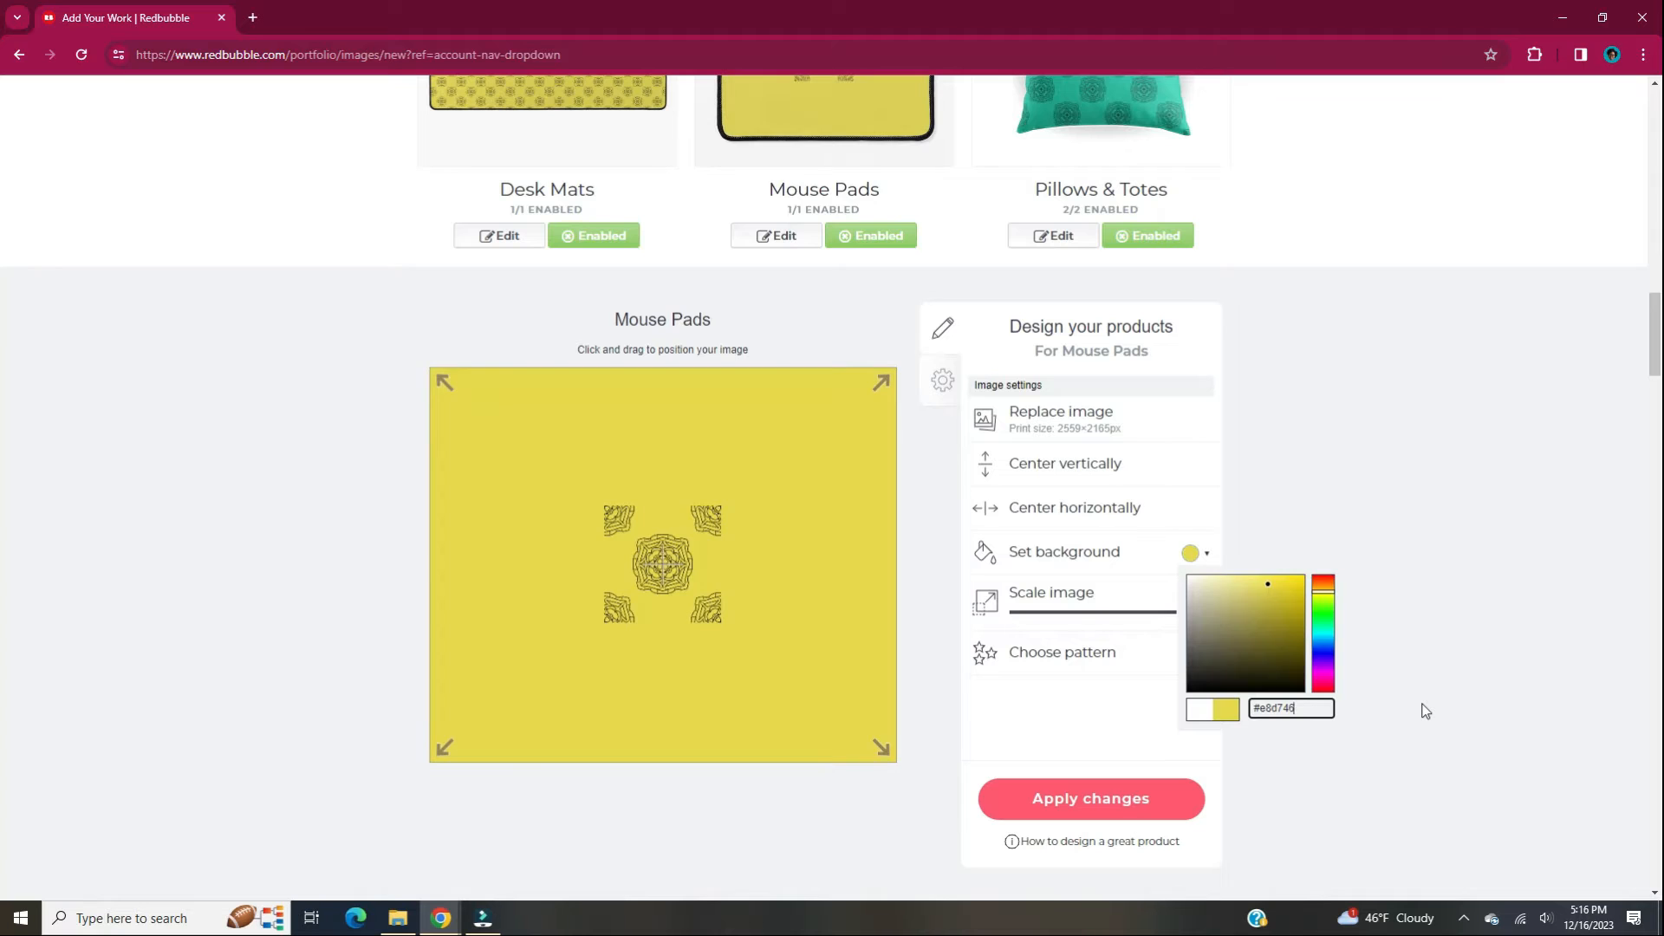
Choose the Regular grid pattern for the Mouse Pads design and apply the changes
left_click(1209, 654)
left_click(1206, 687)
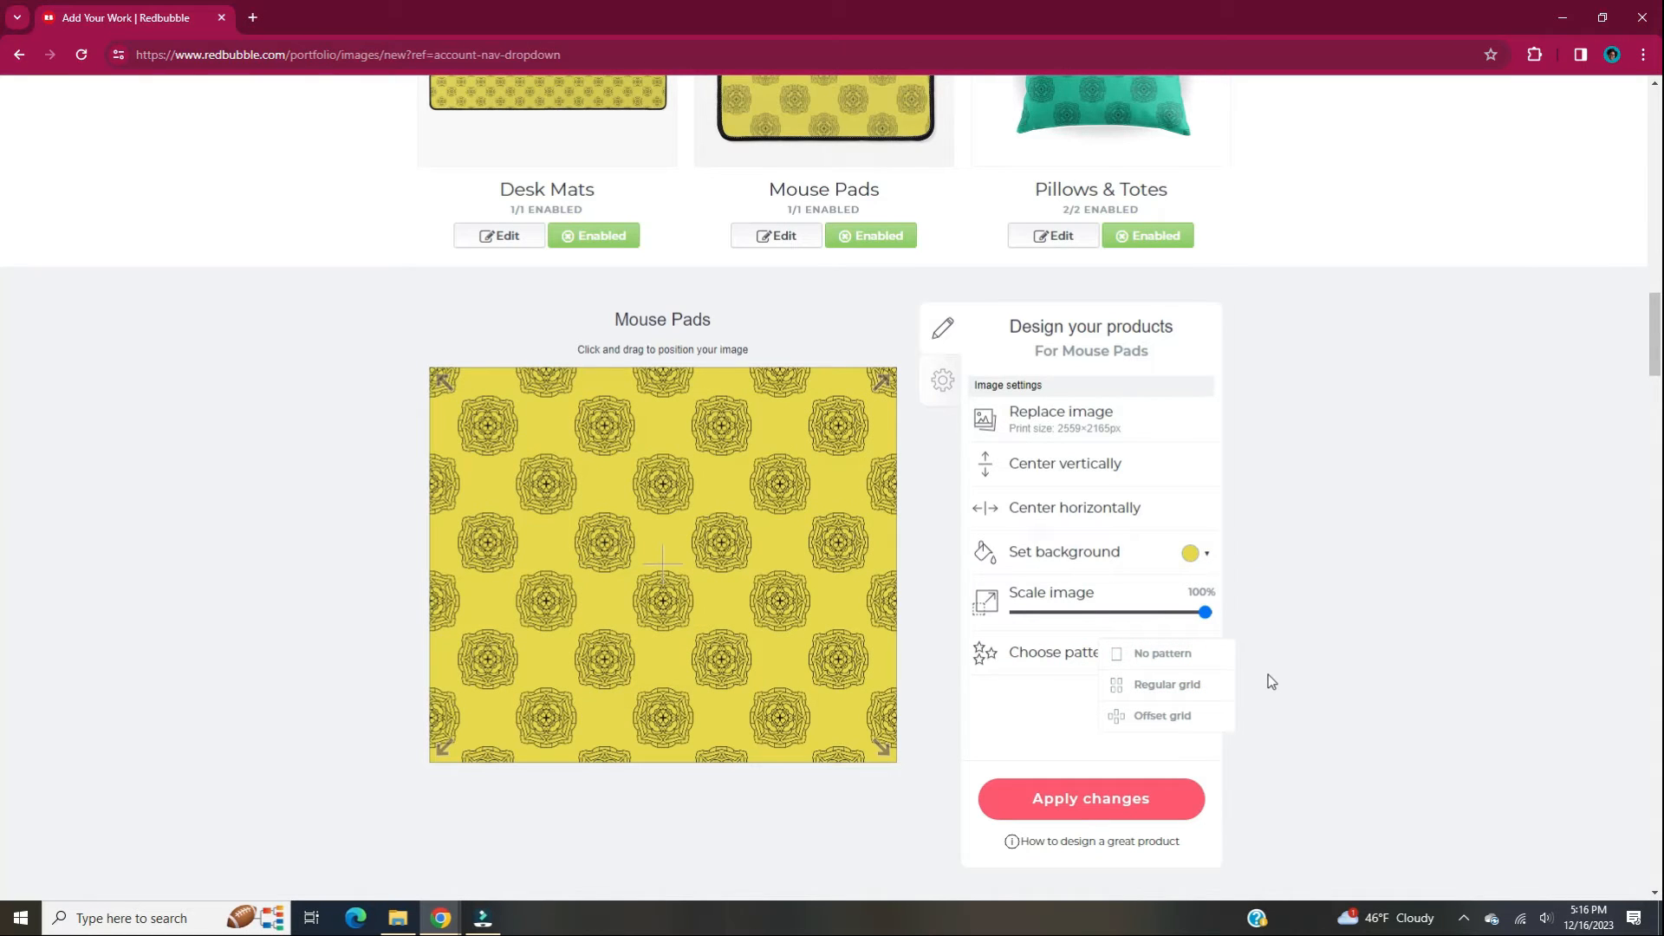
left_click(1192, 807)
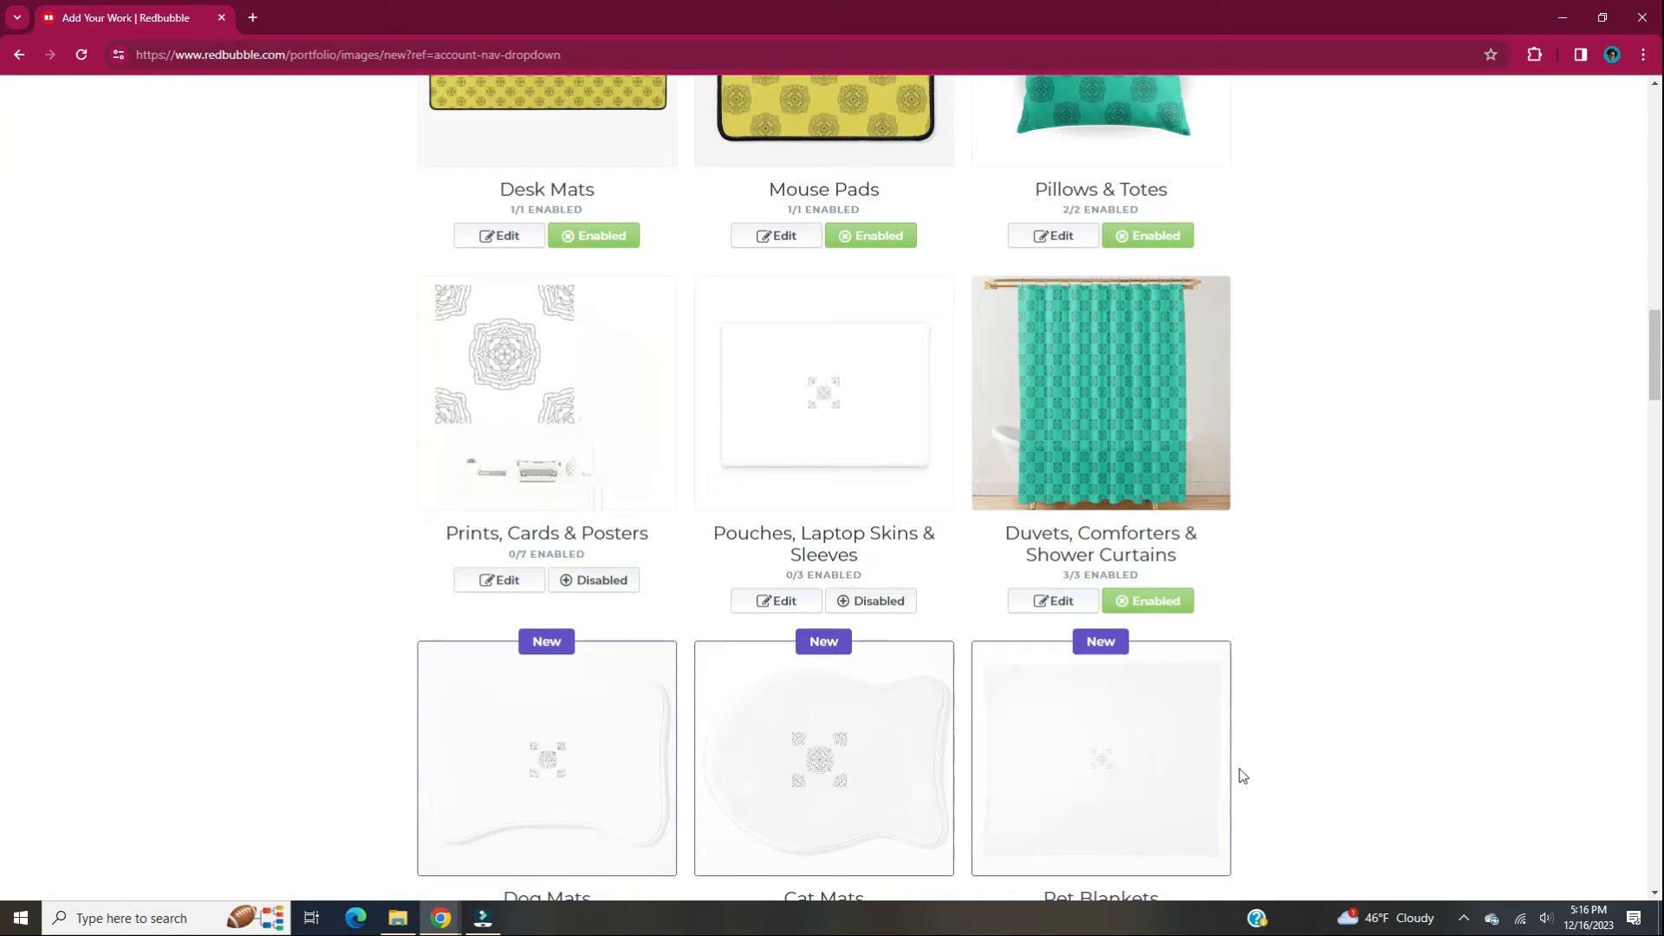
Select Digital Art as the media type for the work, below the product list
scroll(1410, 751, "up", 3)
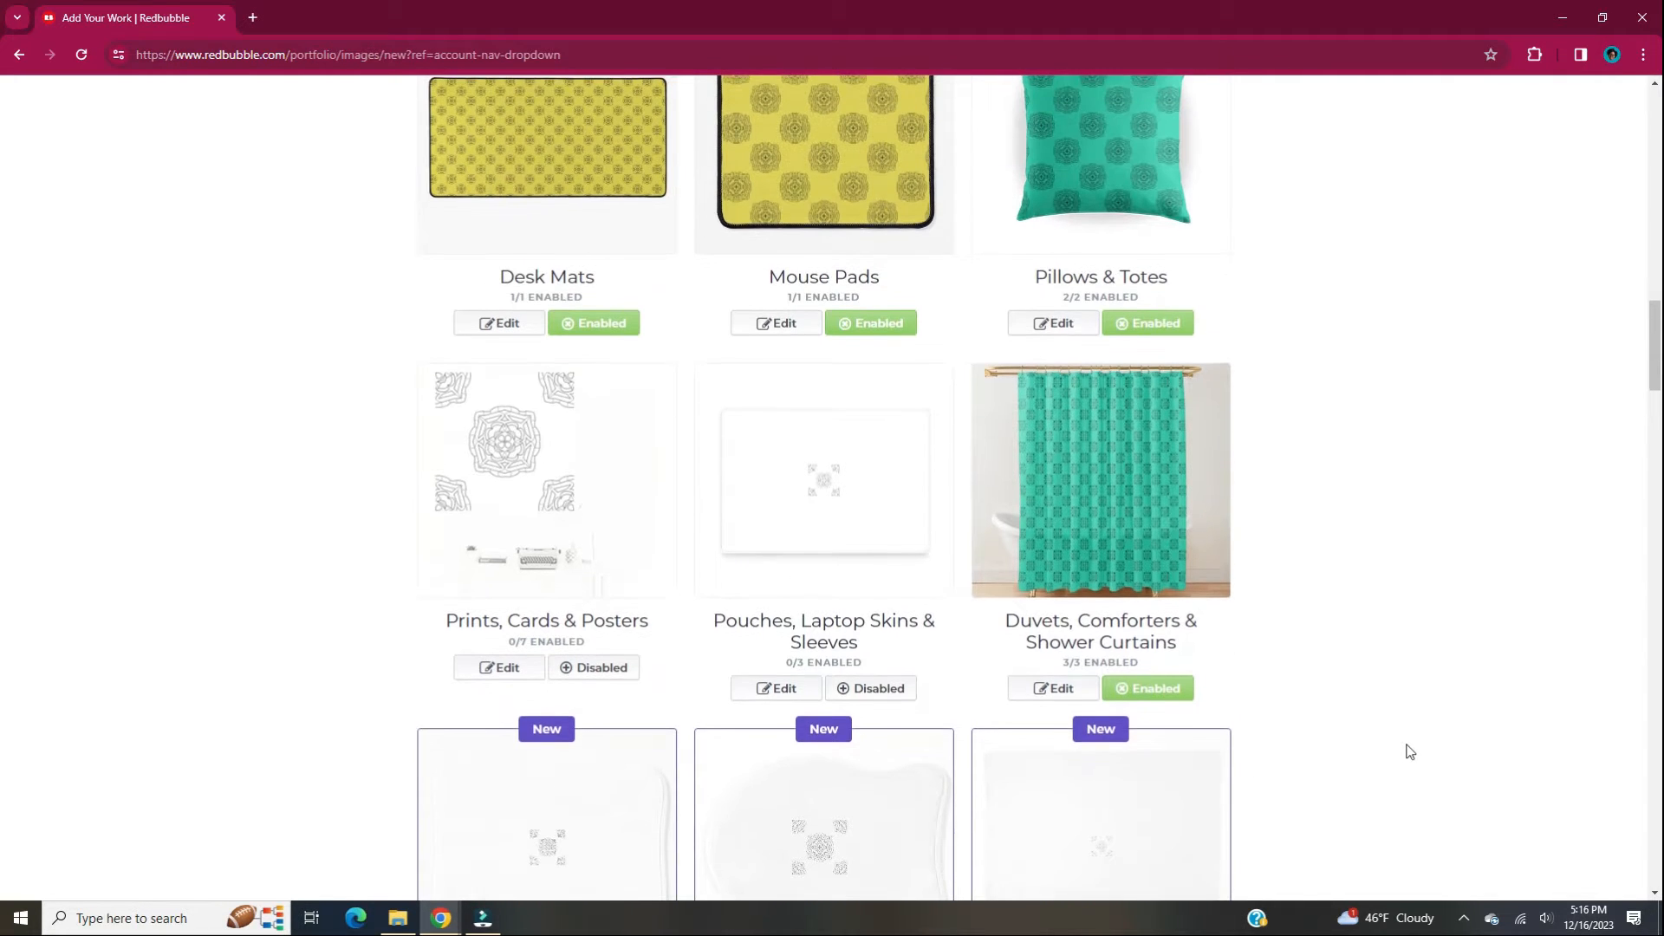
scroll(1411, 752, "down", 15)
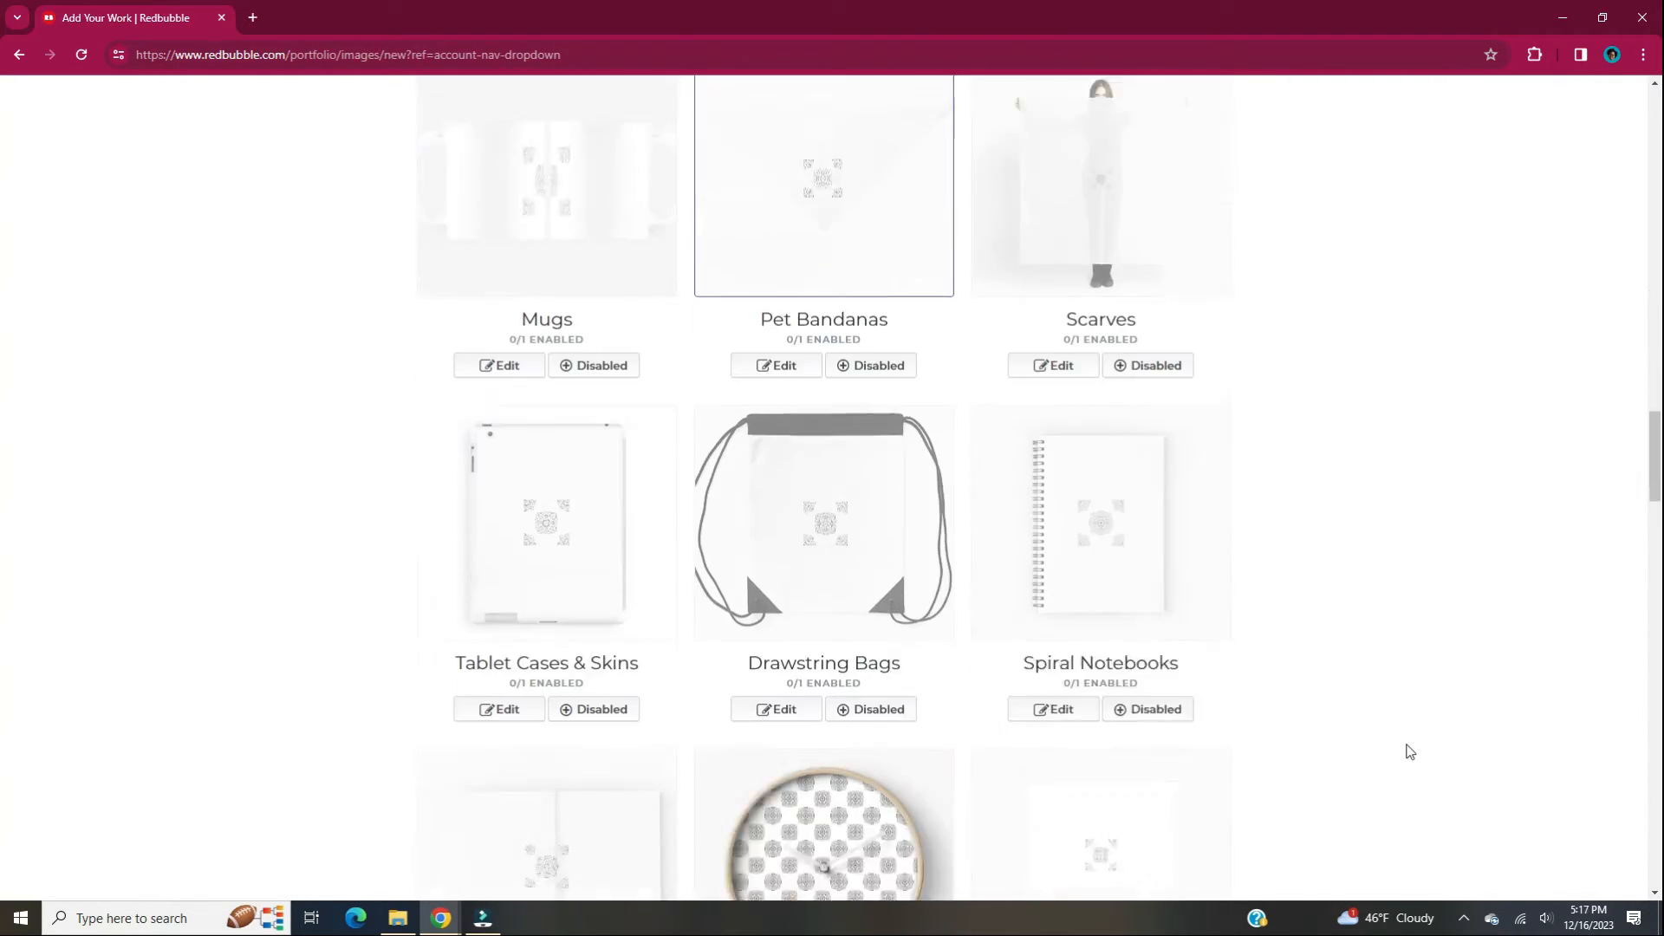
scroll(1411, 751, "down", 20)
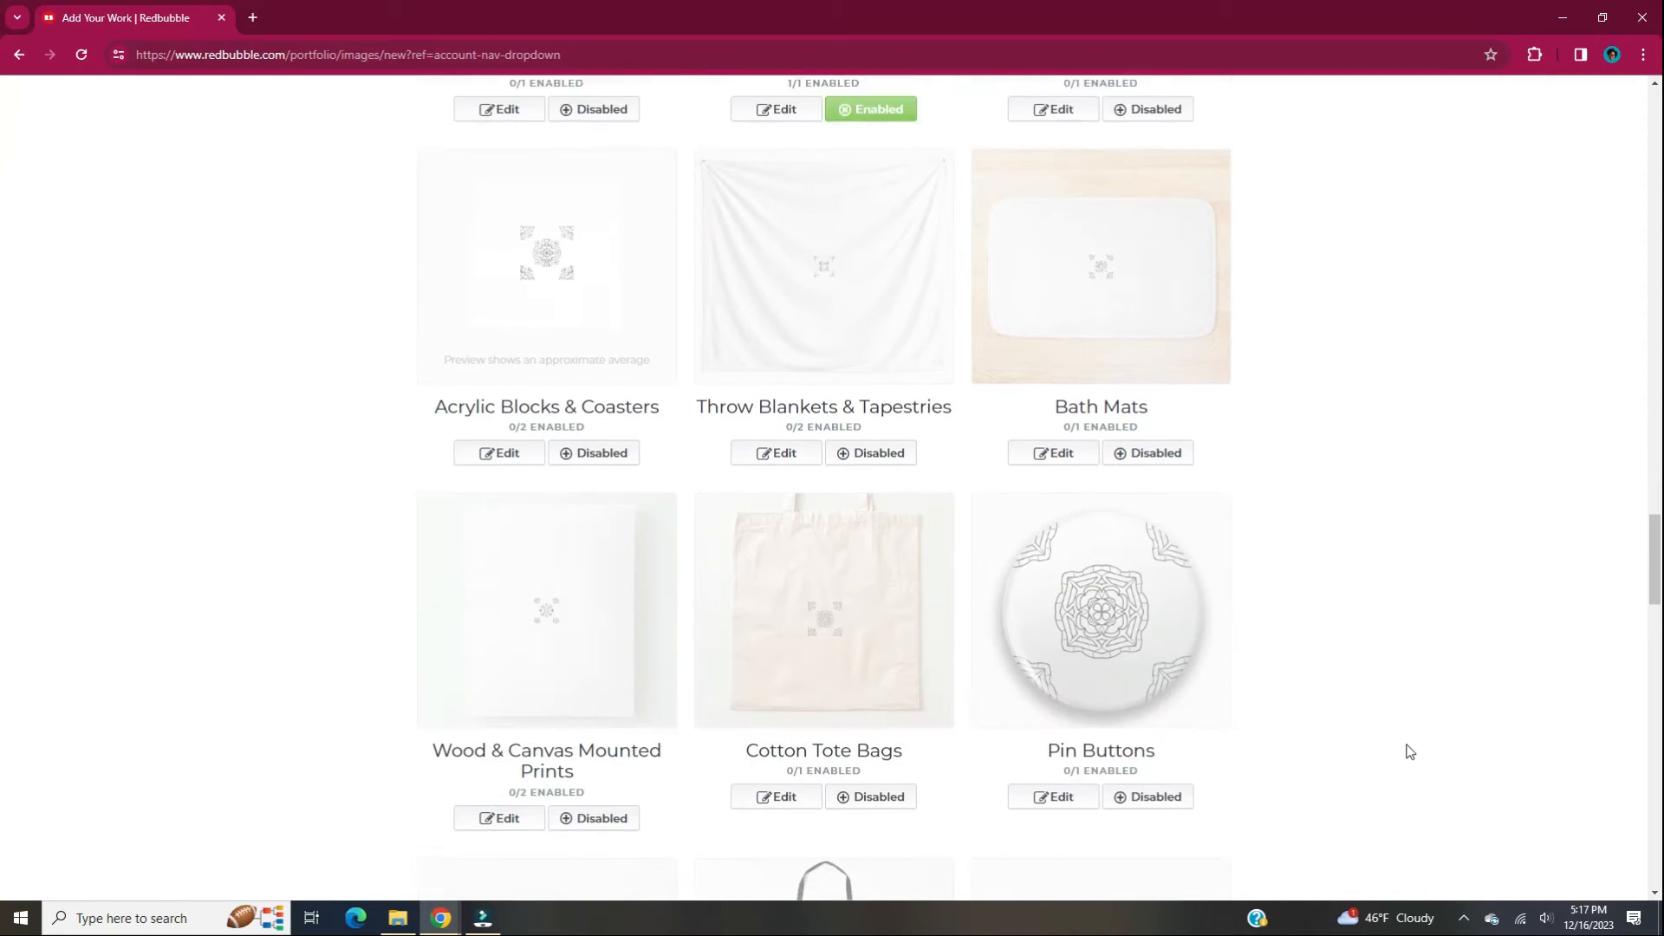
scroll(1410, 751, "down", 1)
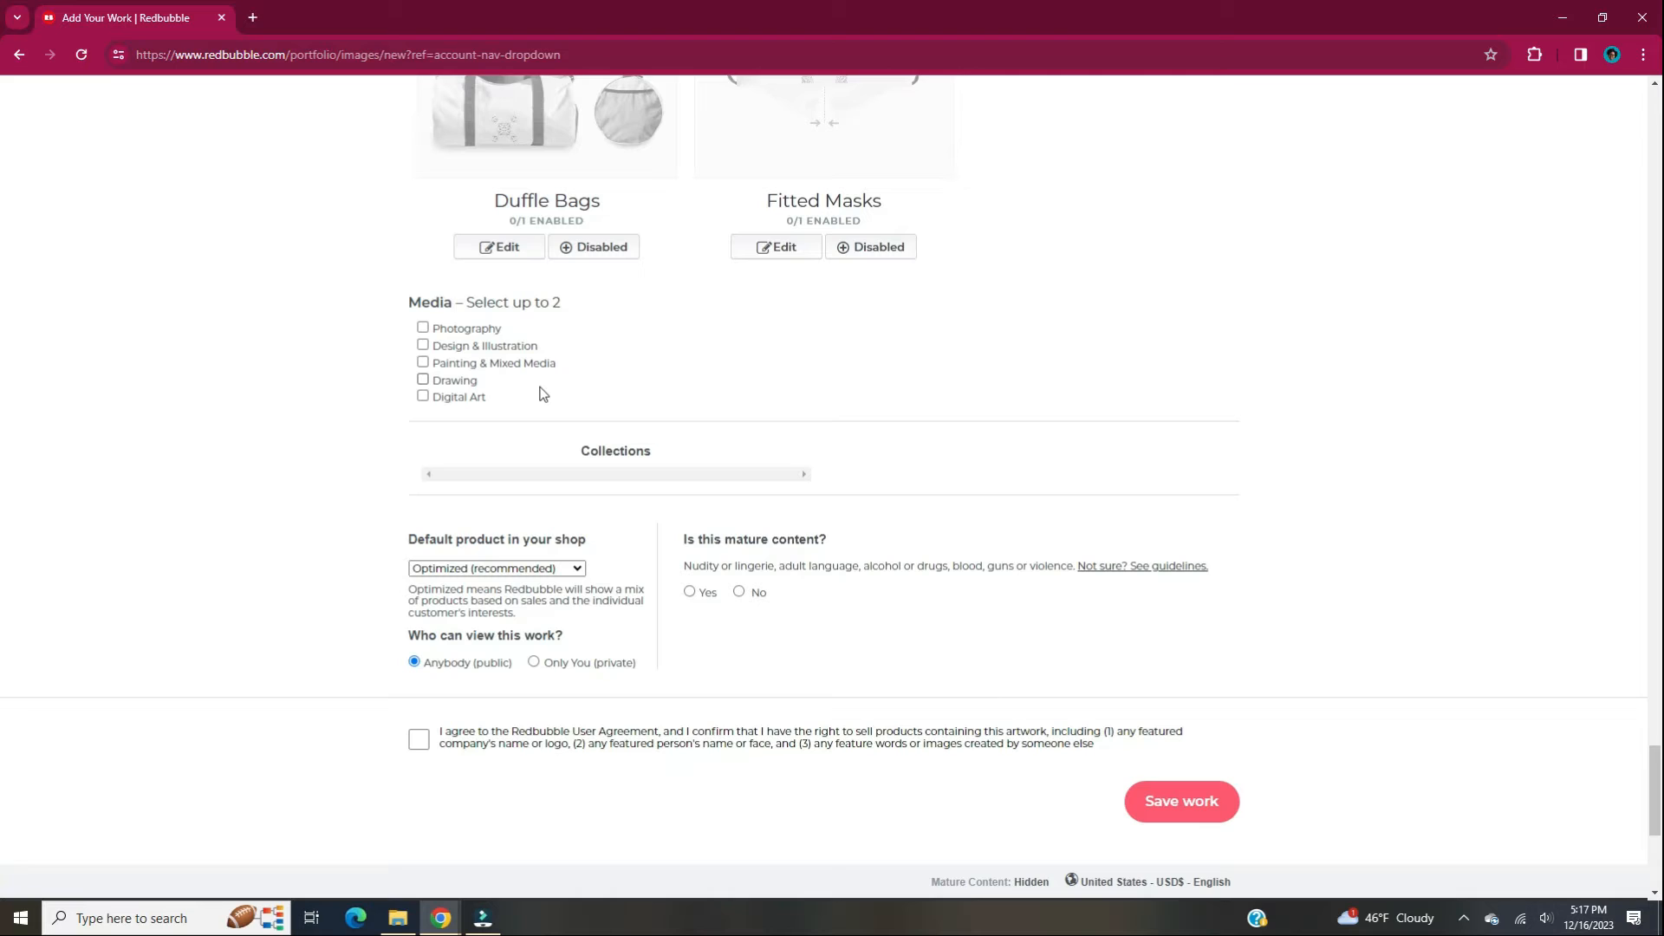
left_click(422, 397)
scroll(1223, 499, "down", 2)
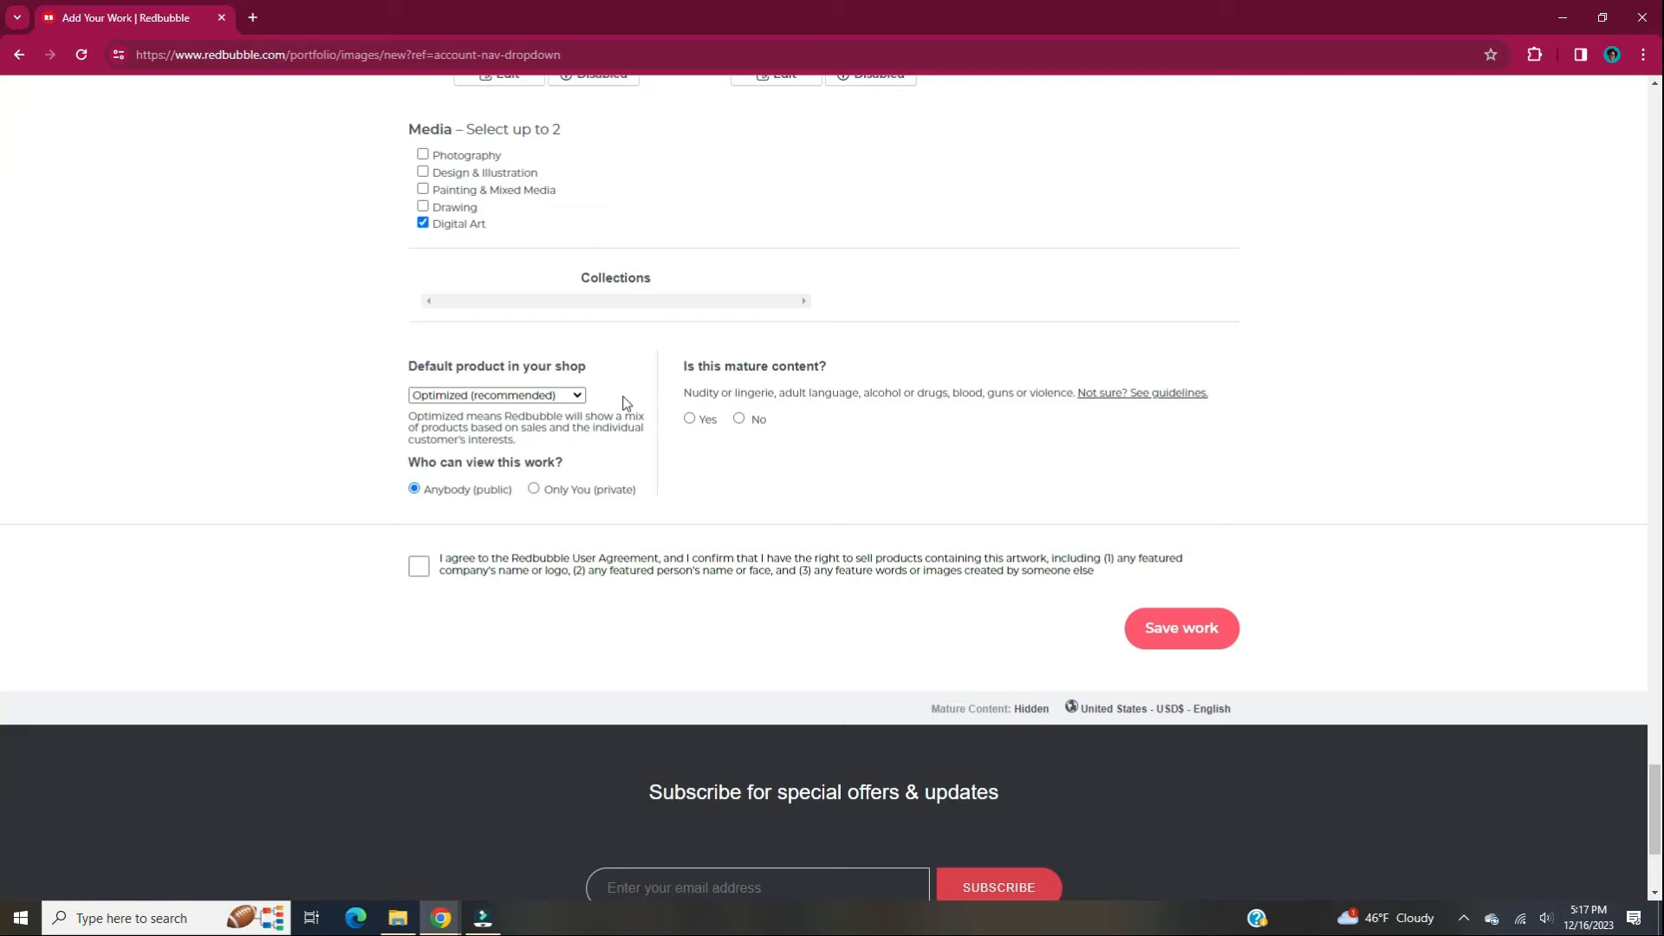
Look through the default product options for the shop without changing the Optimized (recommended) setting
left_click(577, 397)
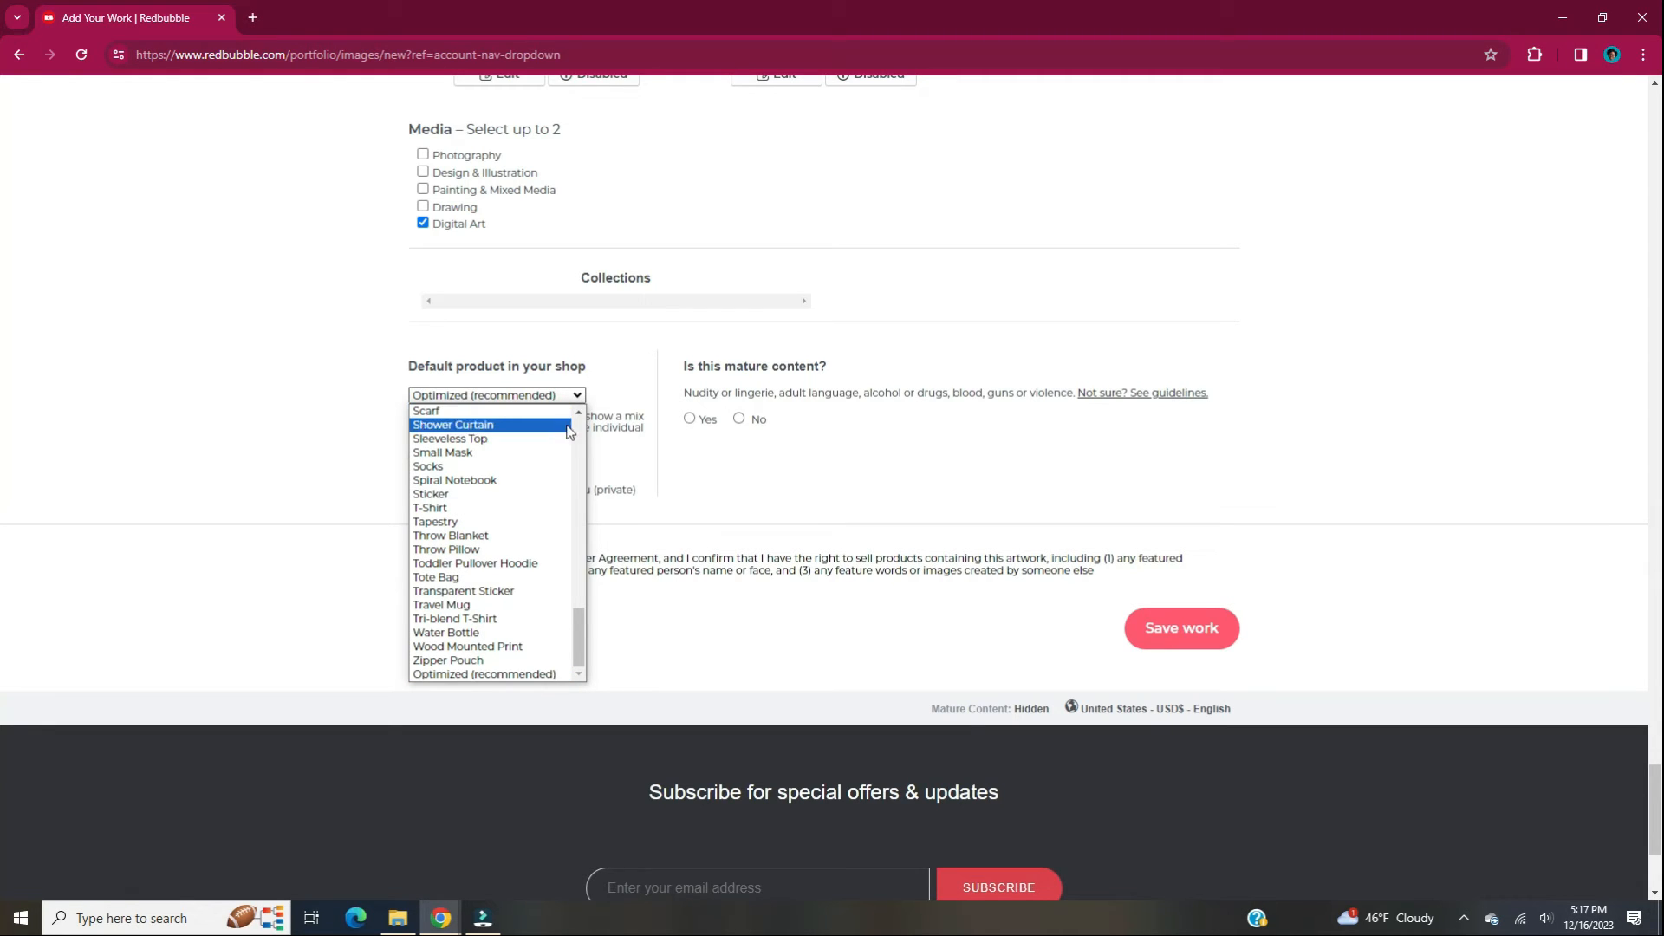
scroll(555, 461, "up", 5)
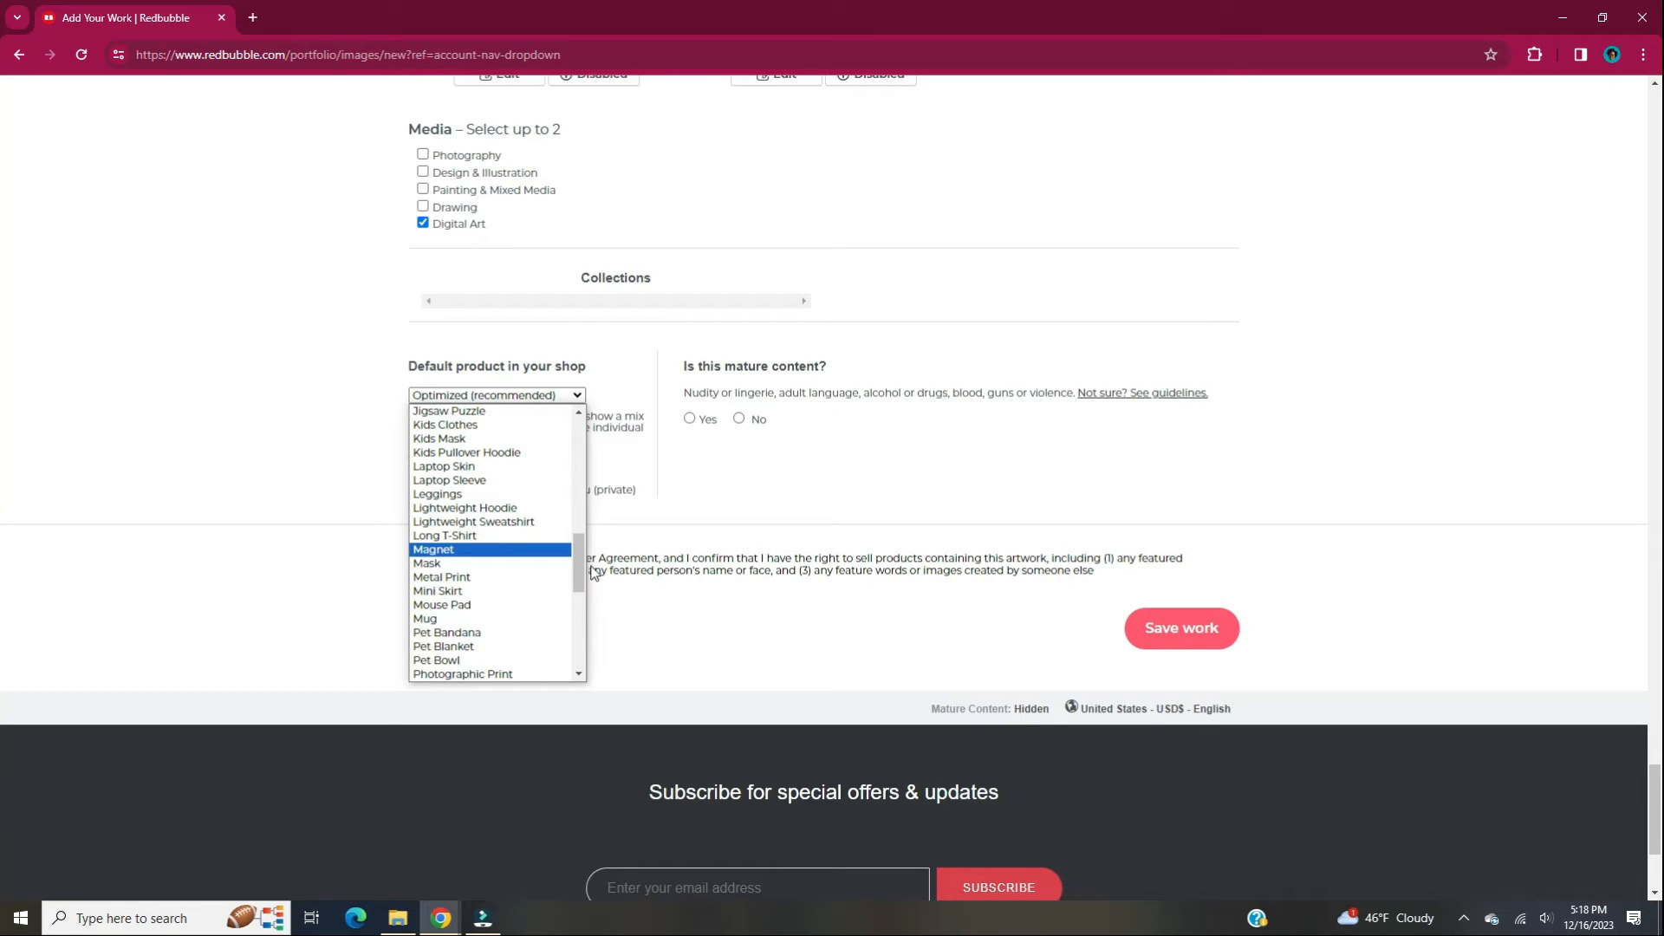
left_click_drag(577, 569, 579, 435)
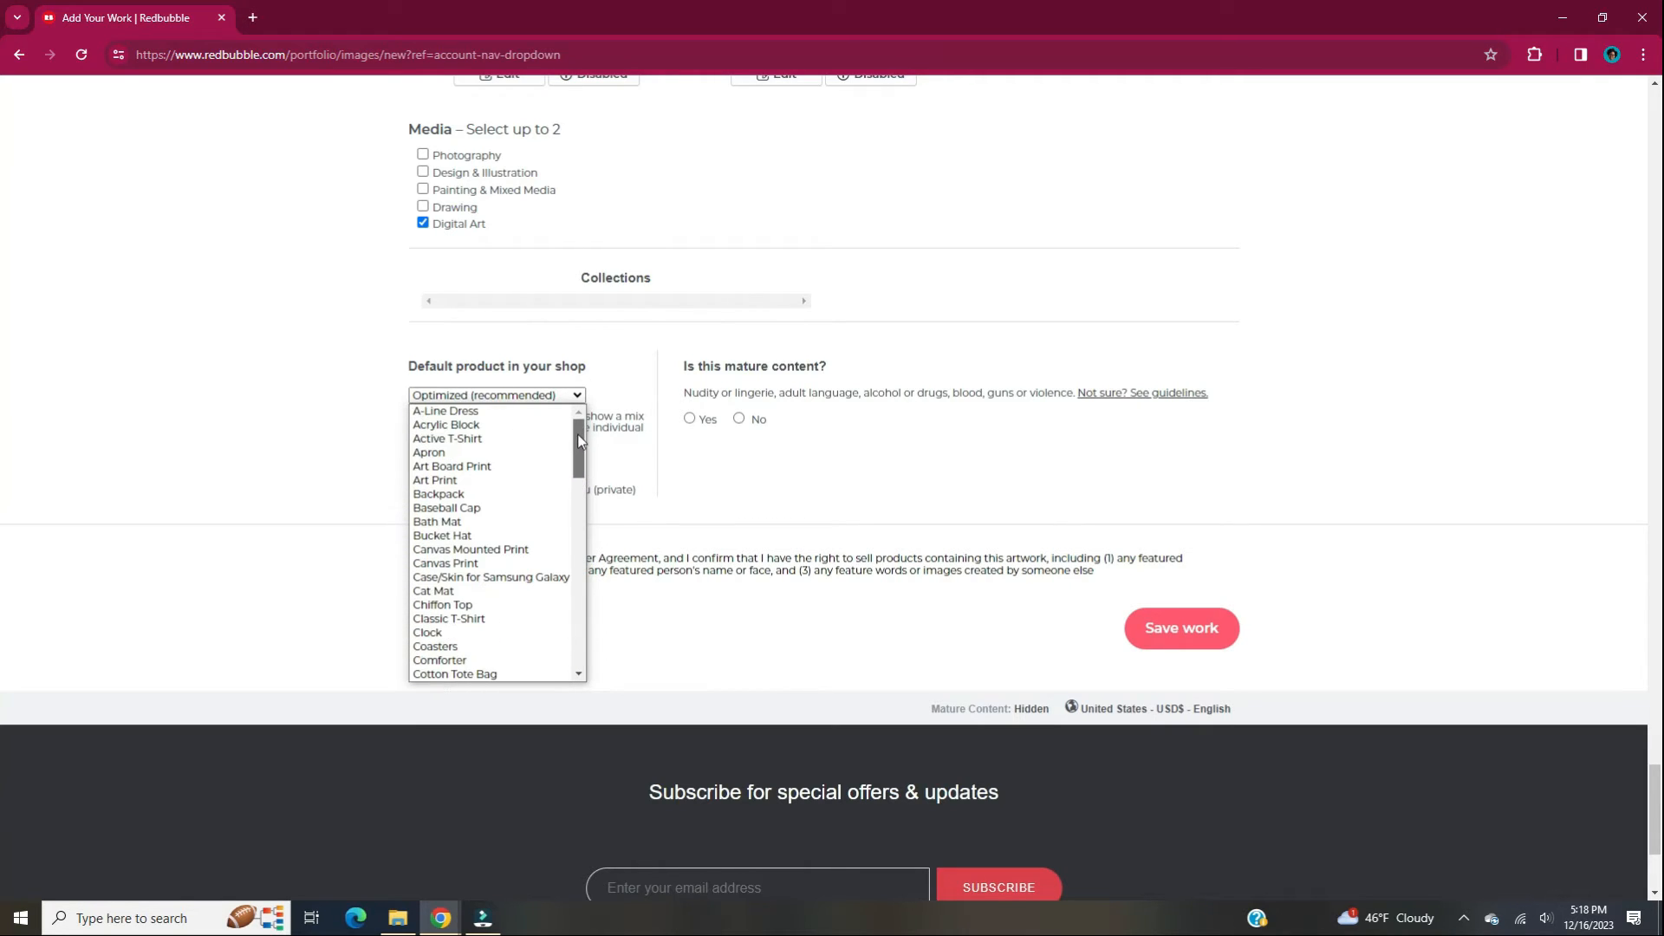
left_click(617, 398)
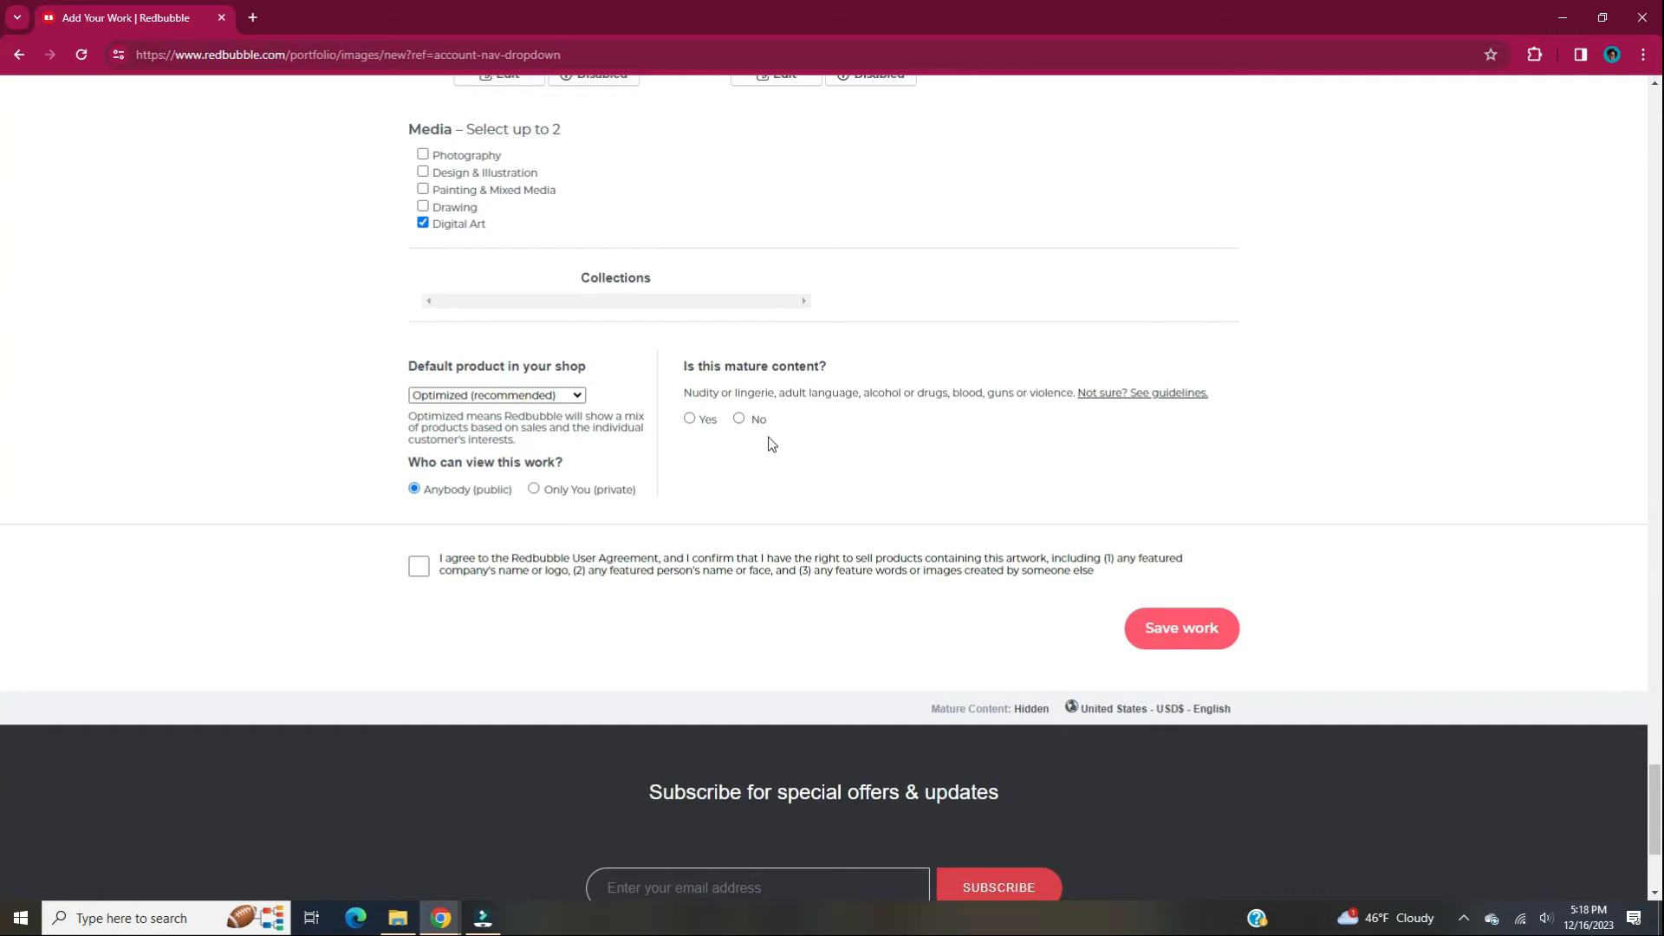
Mark the work as not mature content, accept the user agreement and save the work
left_click(740, 419)
left_click(424, 572)
left_click(1229, 633)
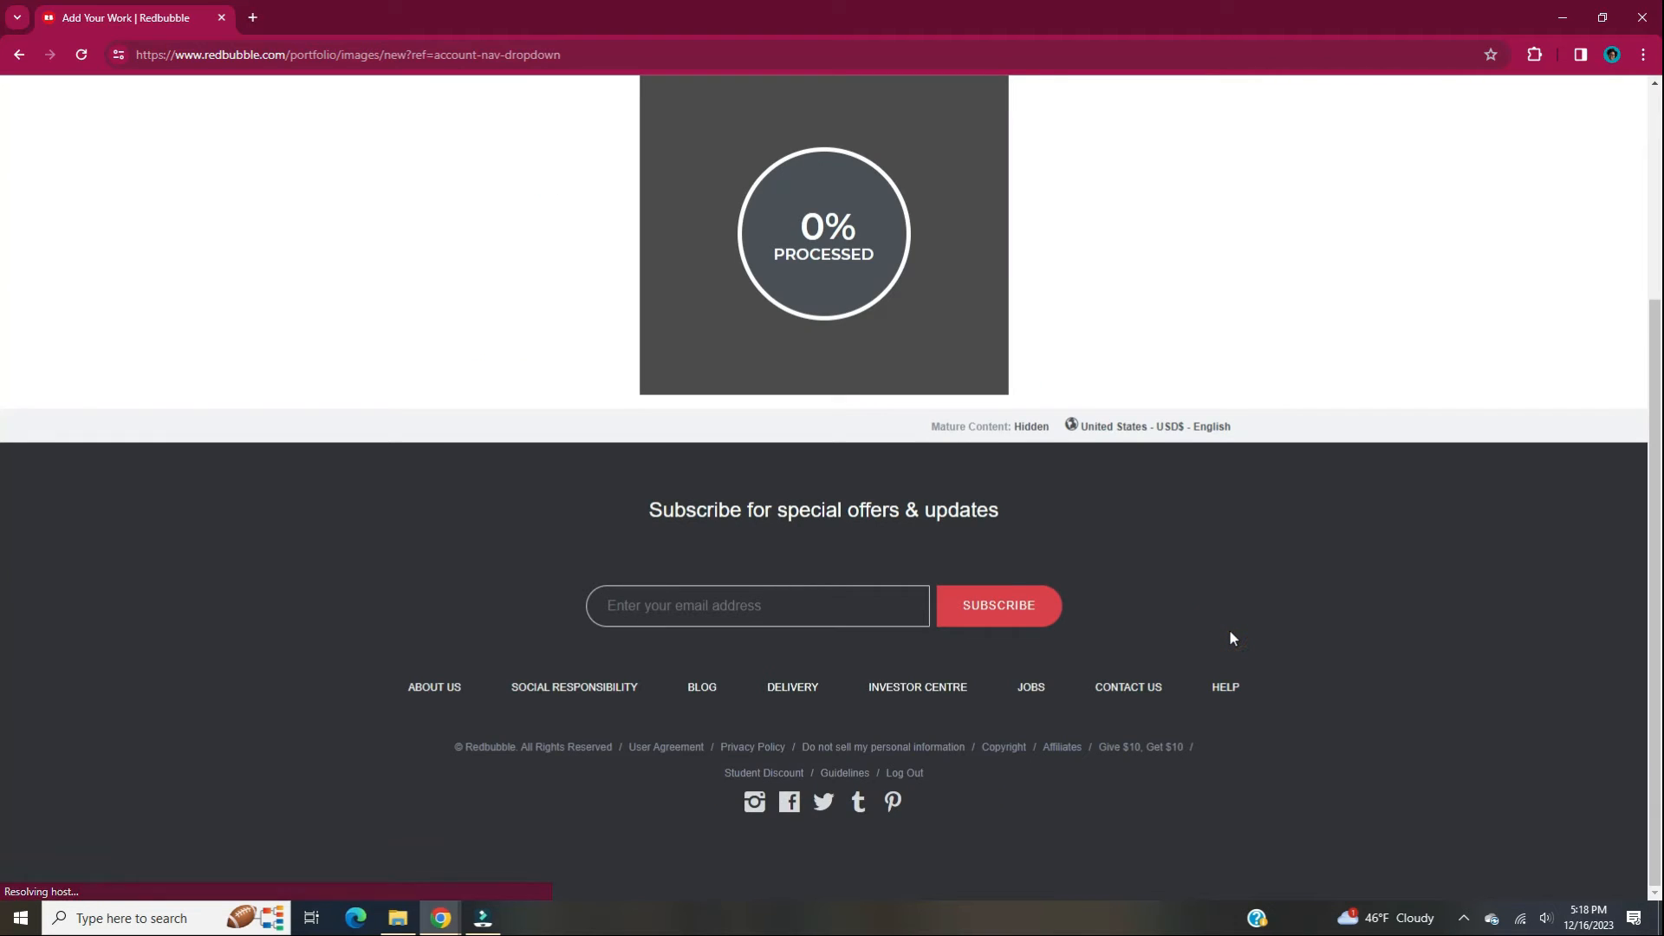
scroll(1230, 631, "up", 1)
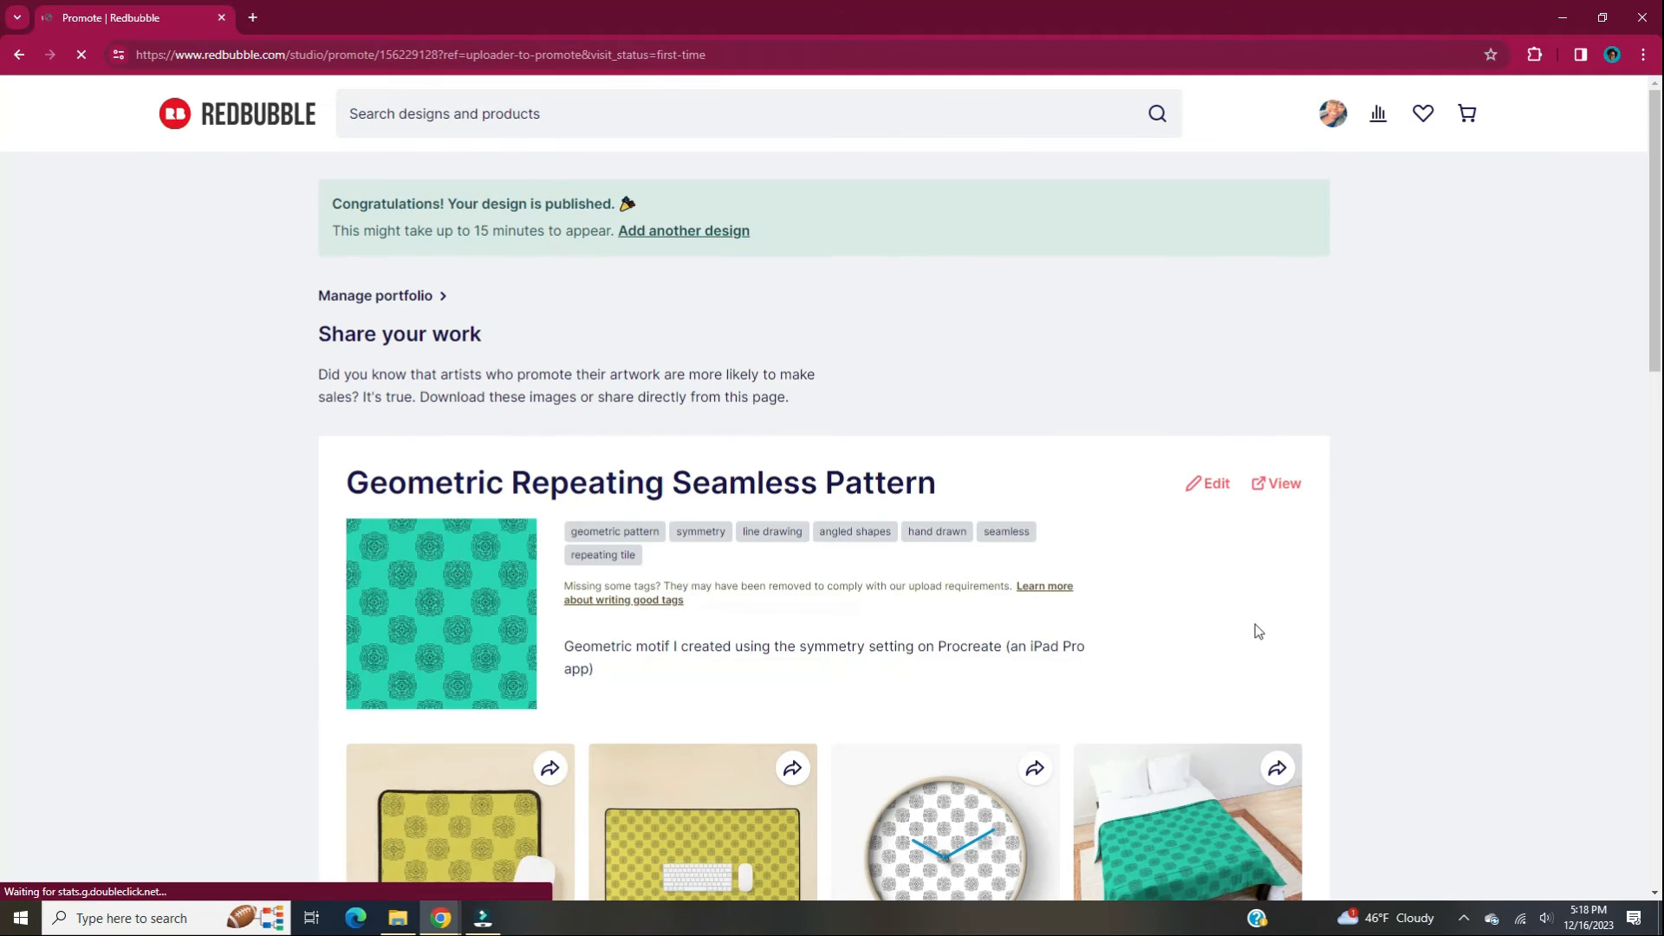
Review the published design's product previews and open the Comforter's product page
scroll(1377, 508, "down", 2)
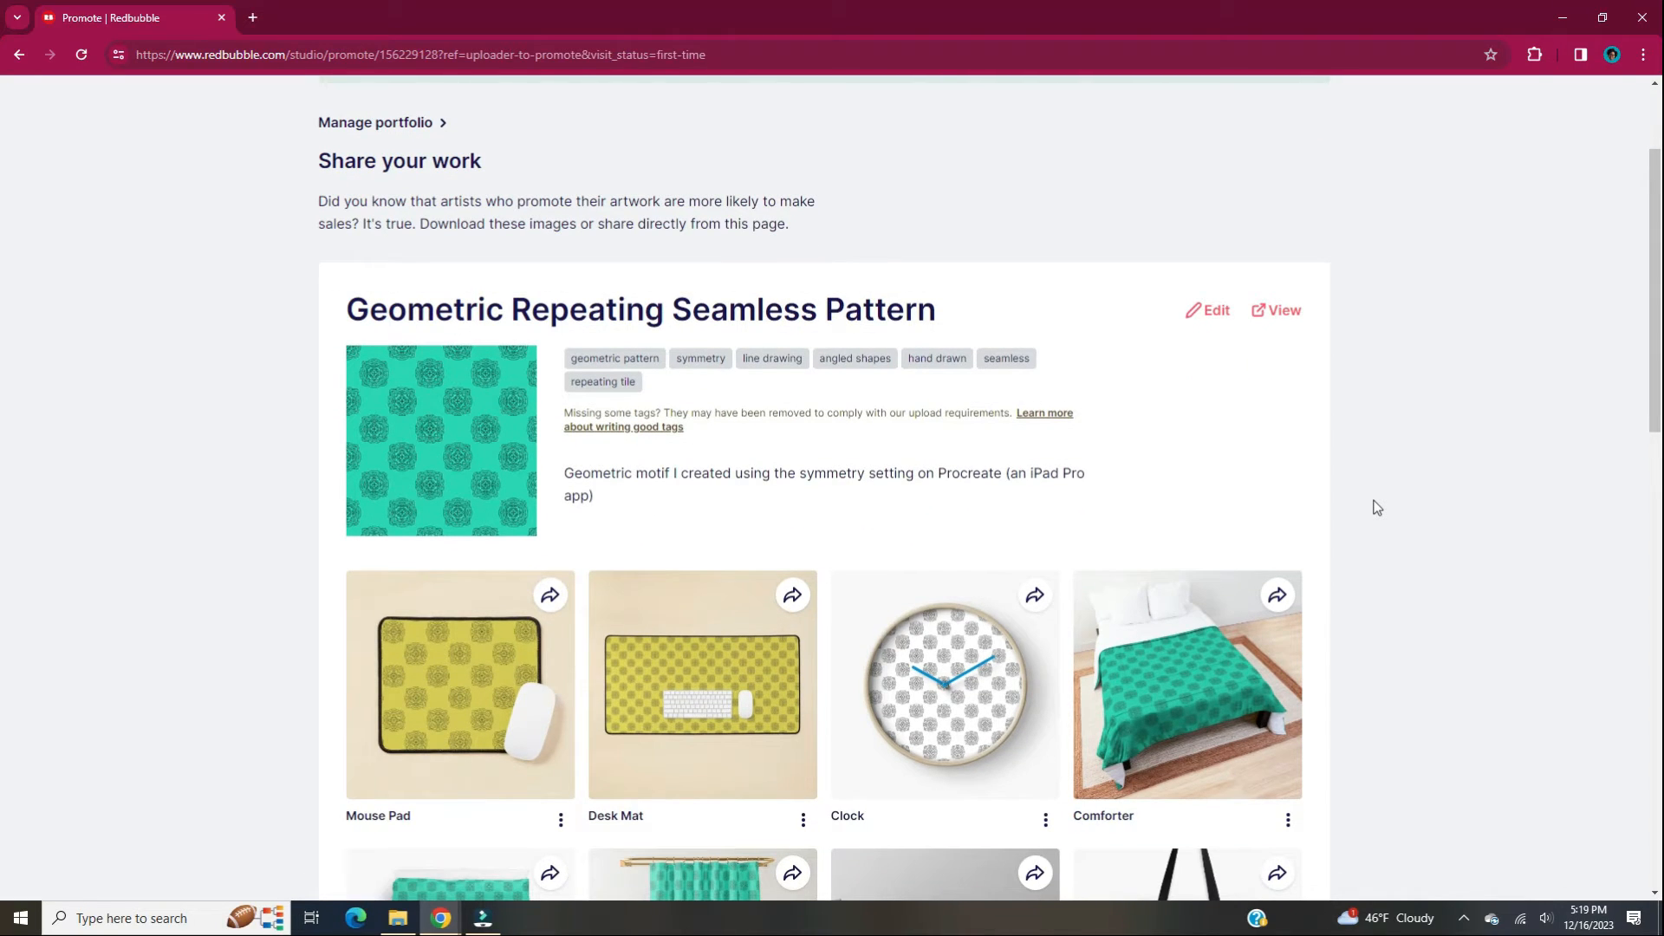
scroll(1377, 508, "down", 2)
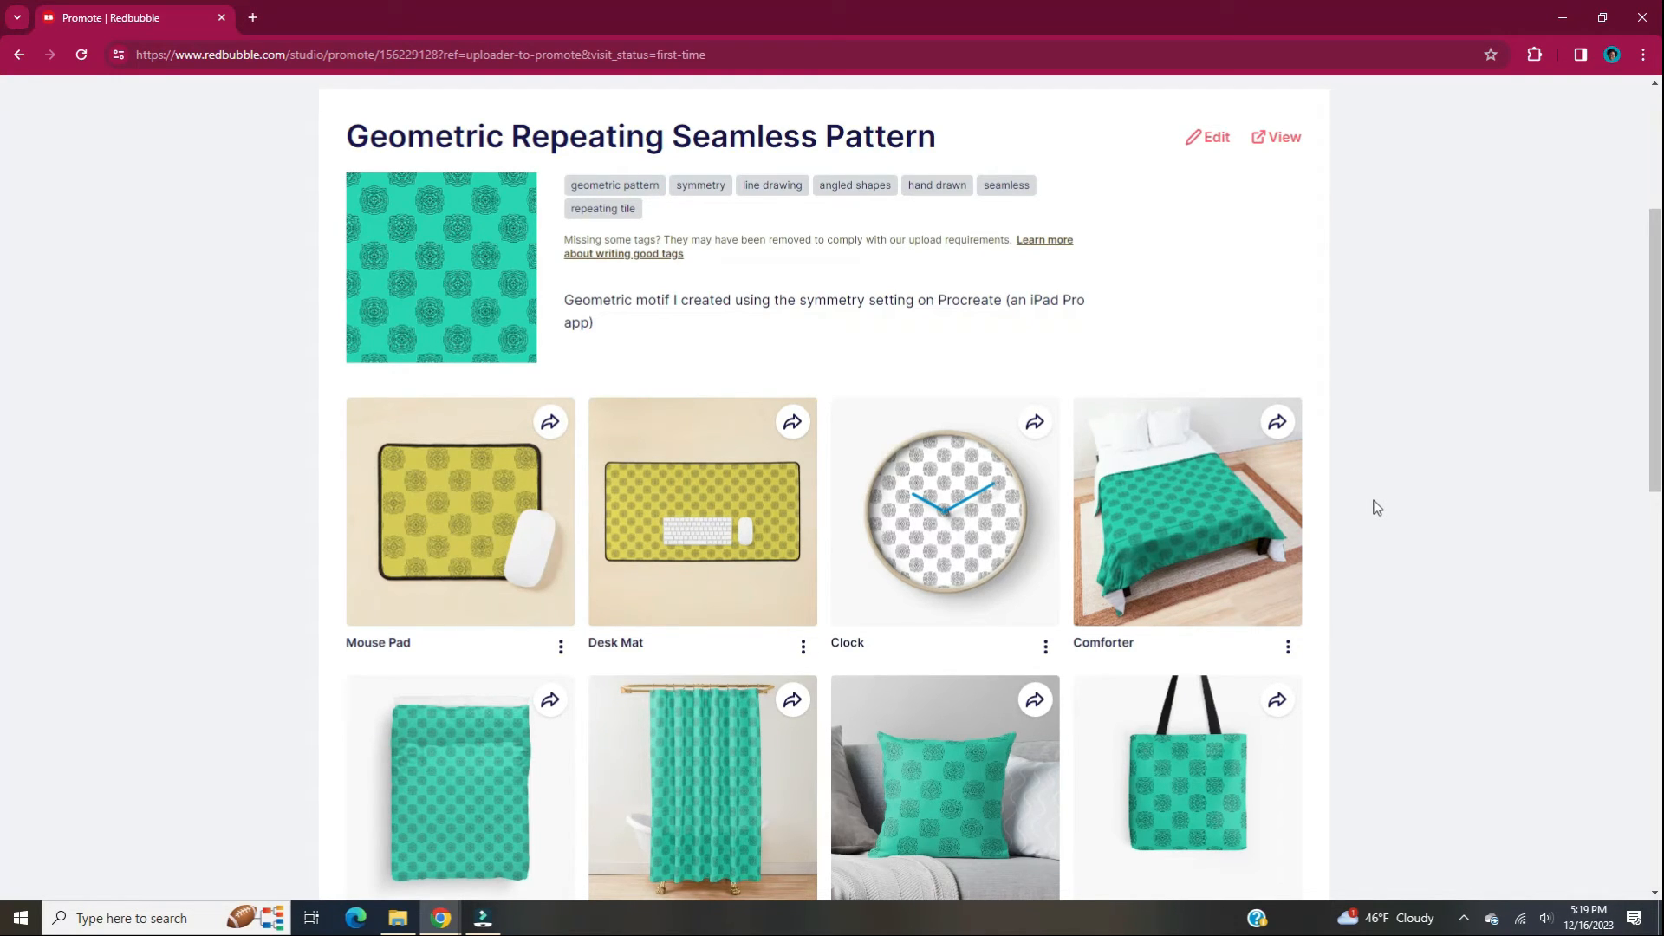
scroll(1377, 508, "down", 1)
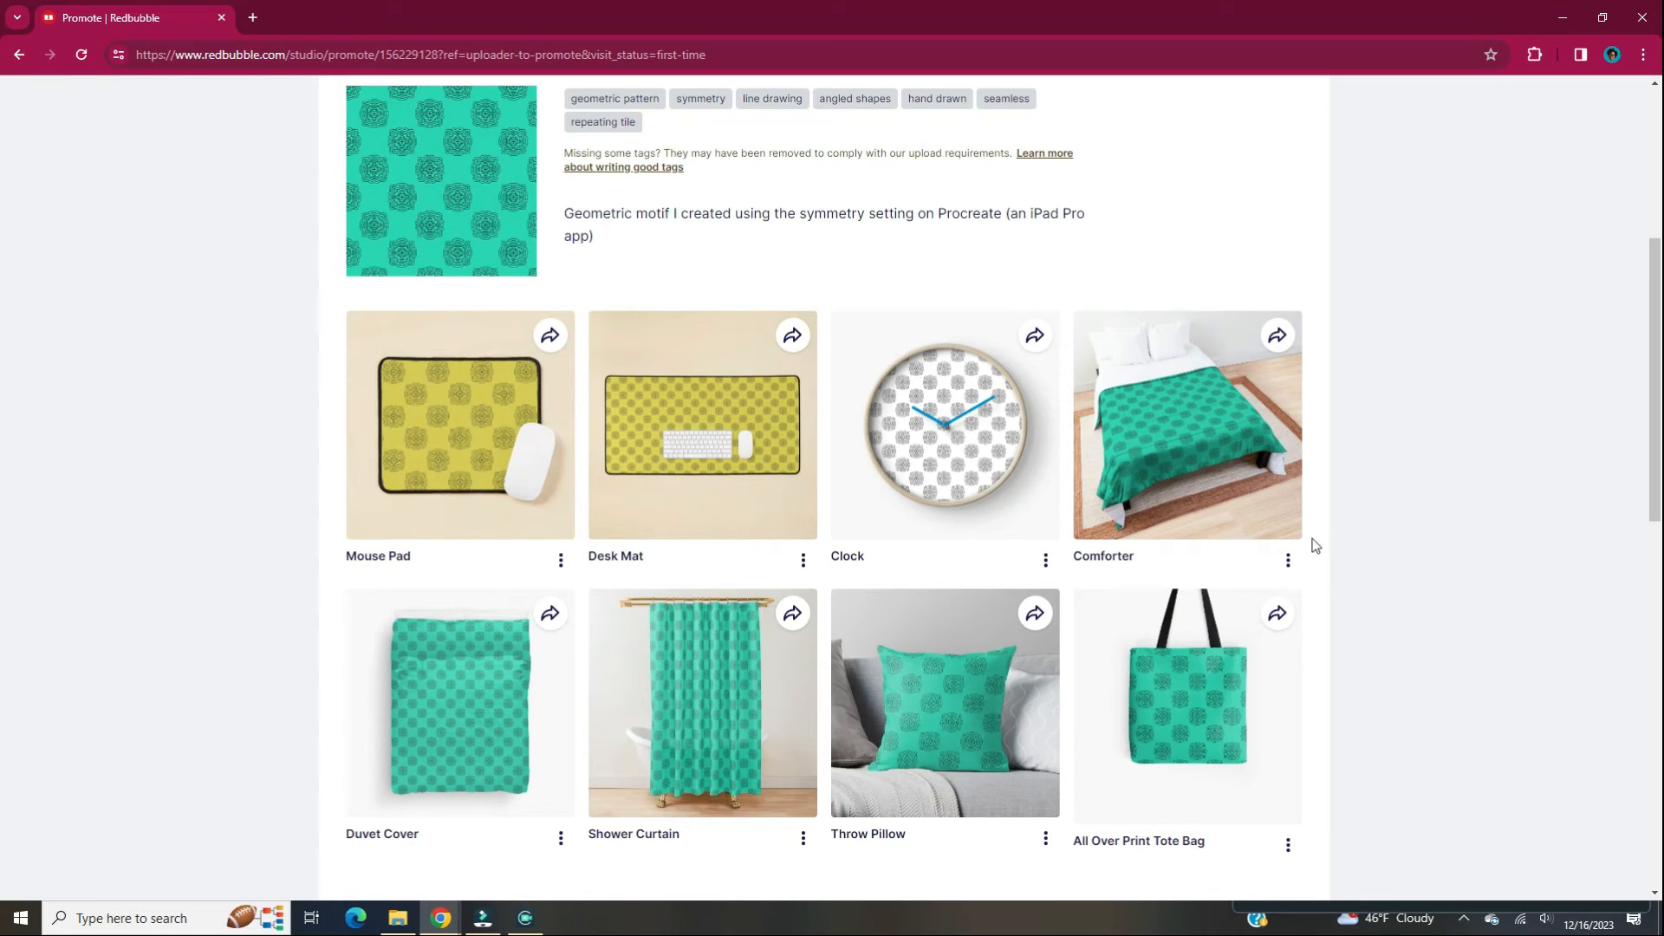
left_click(1290, 561)
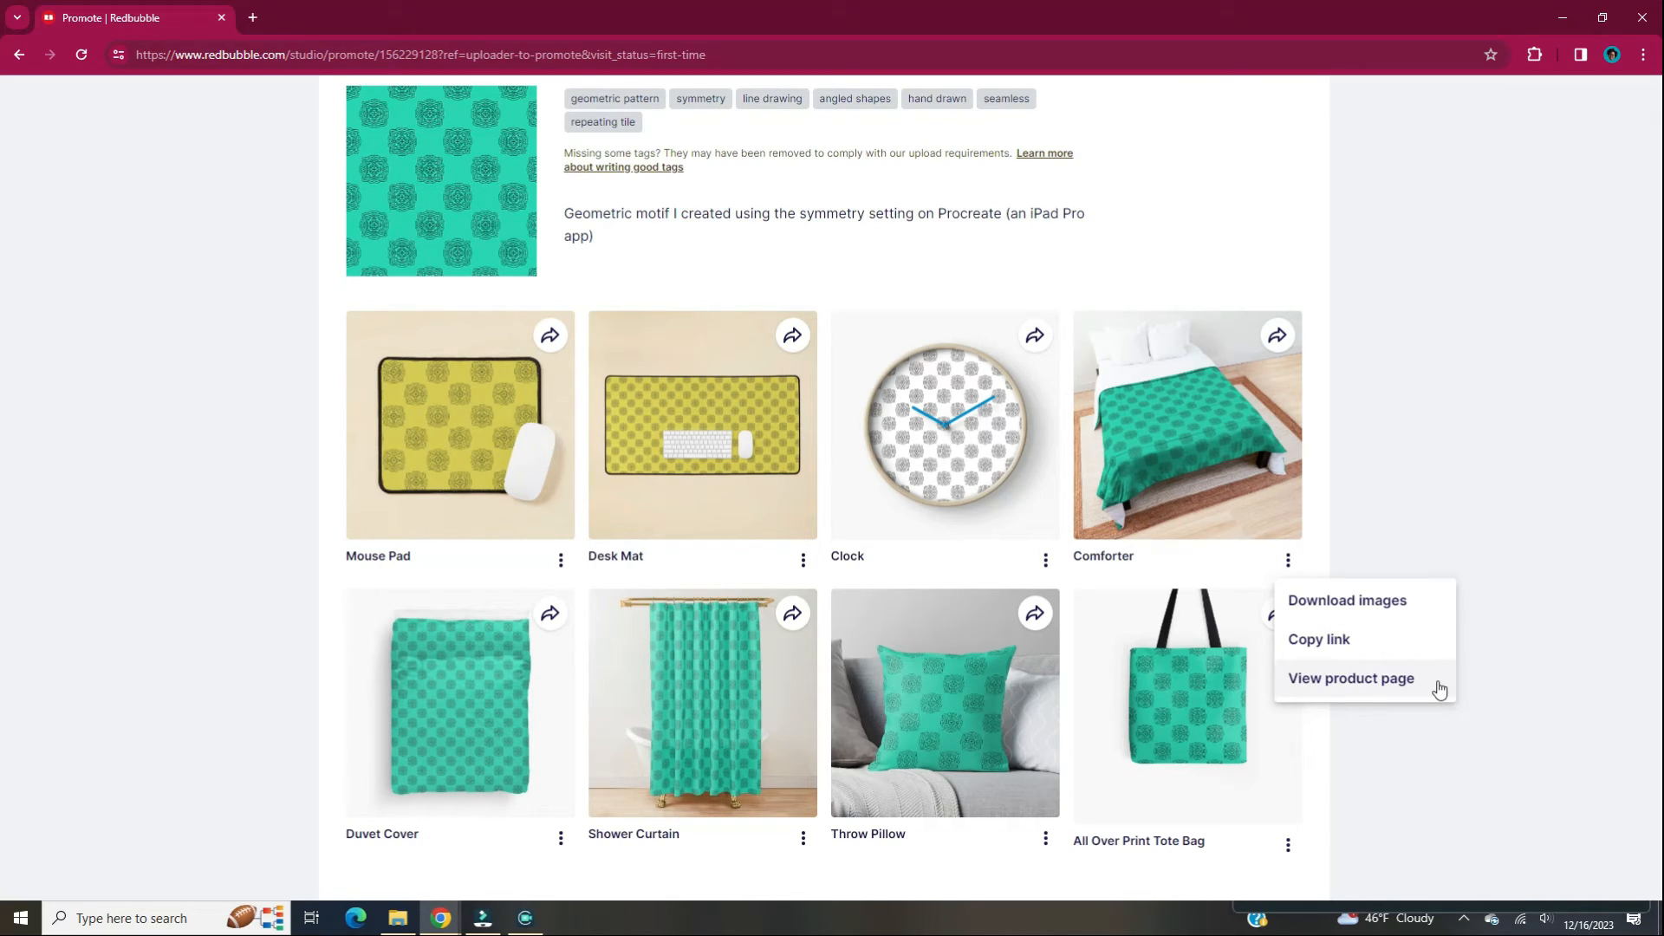
left_click(1352, 679)
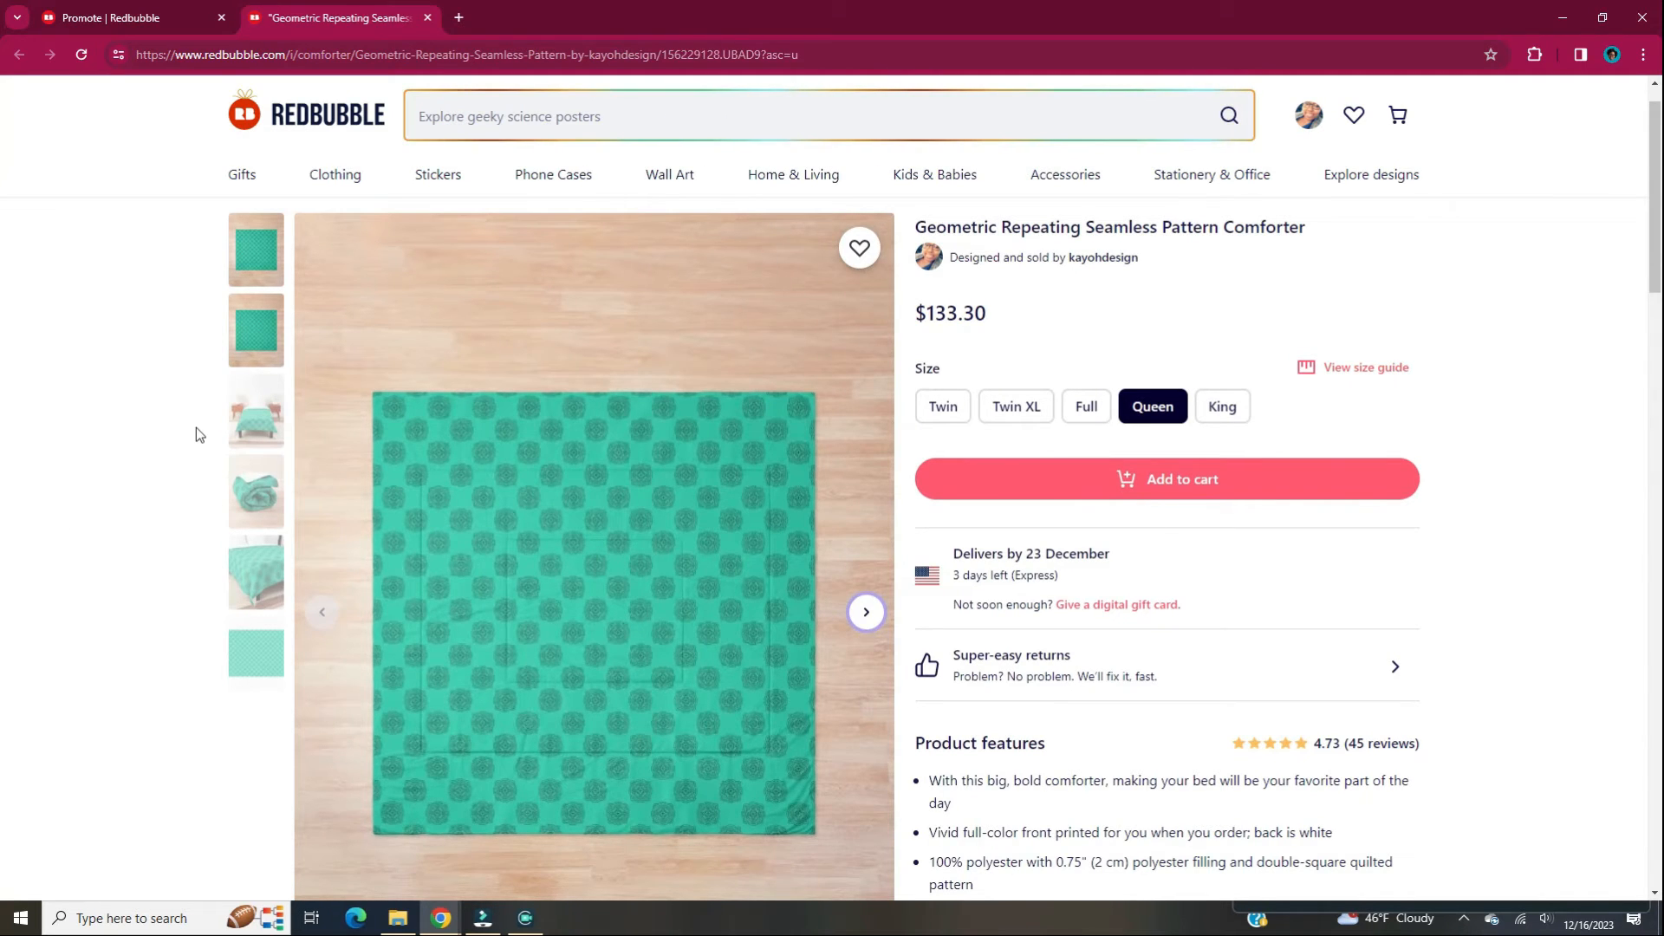
View the comforter's preview images, including the bed, rolled-up, corner and flat pattern views
left_click(243, 424)
scroll(159, 461, "down", 1)
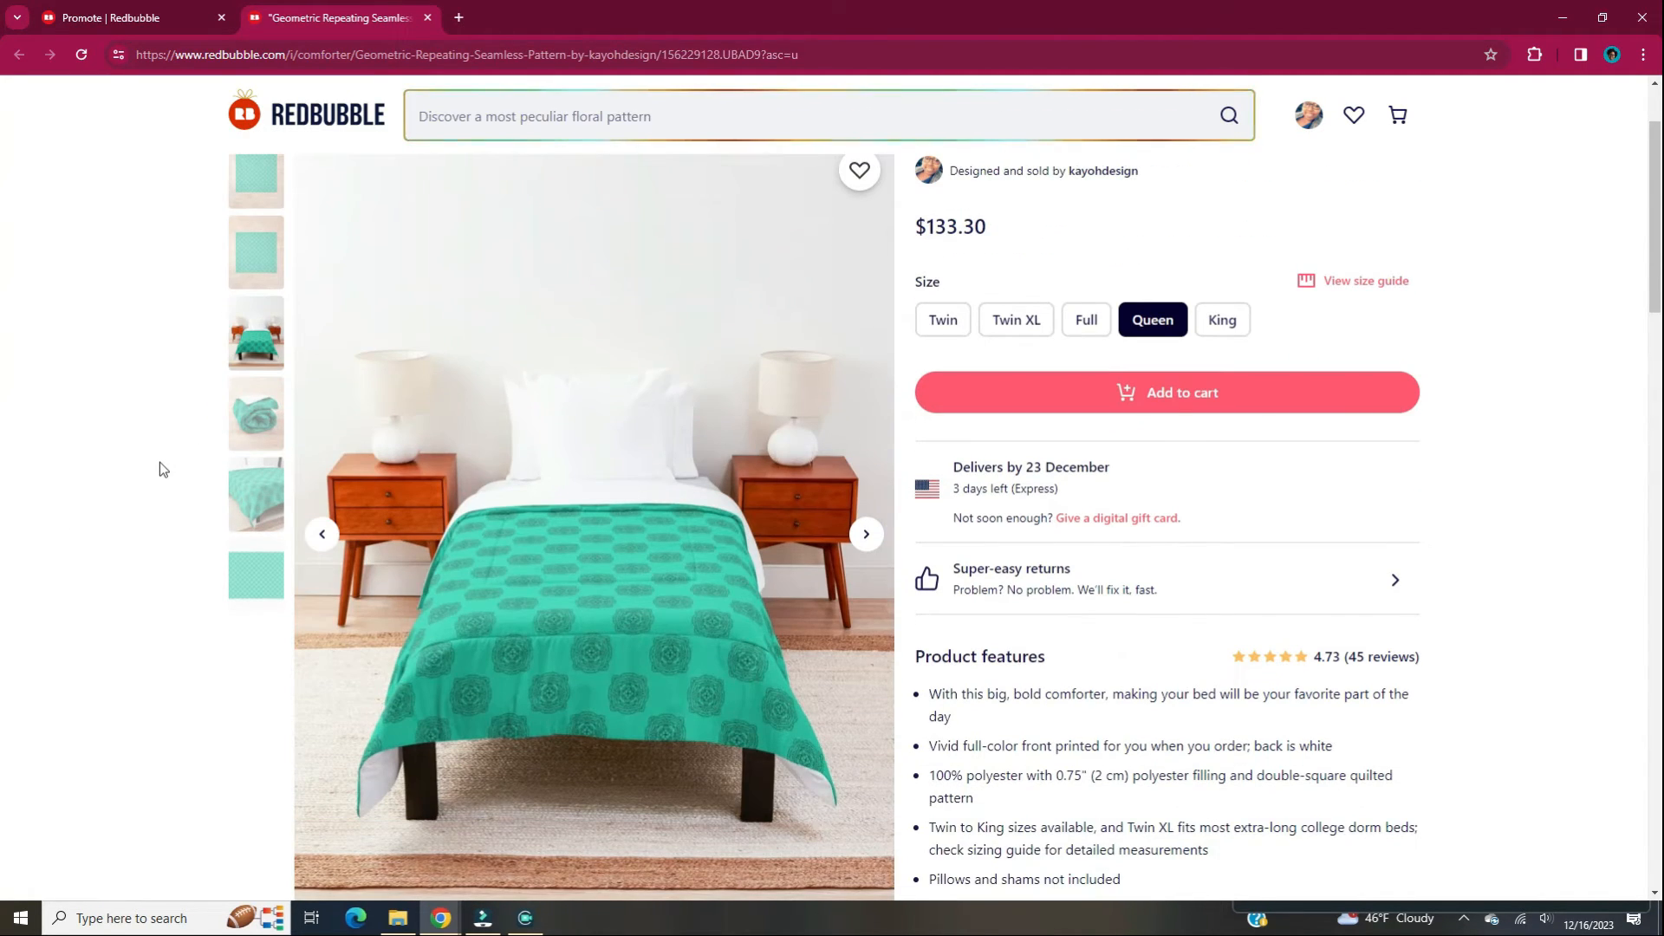
left_click(251, 422)
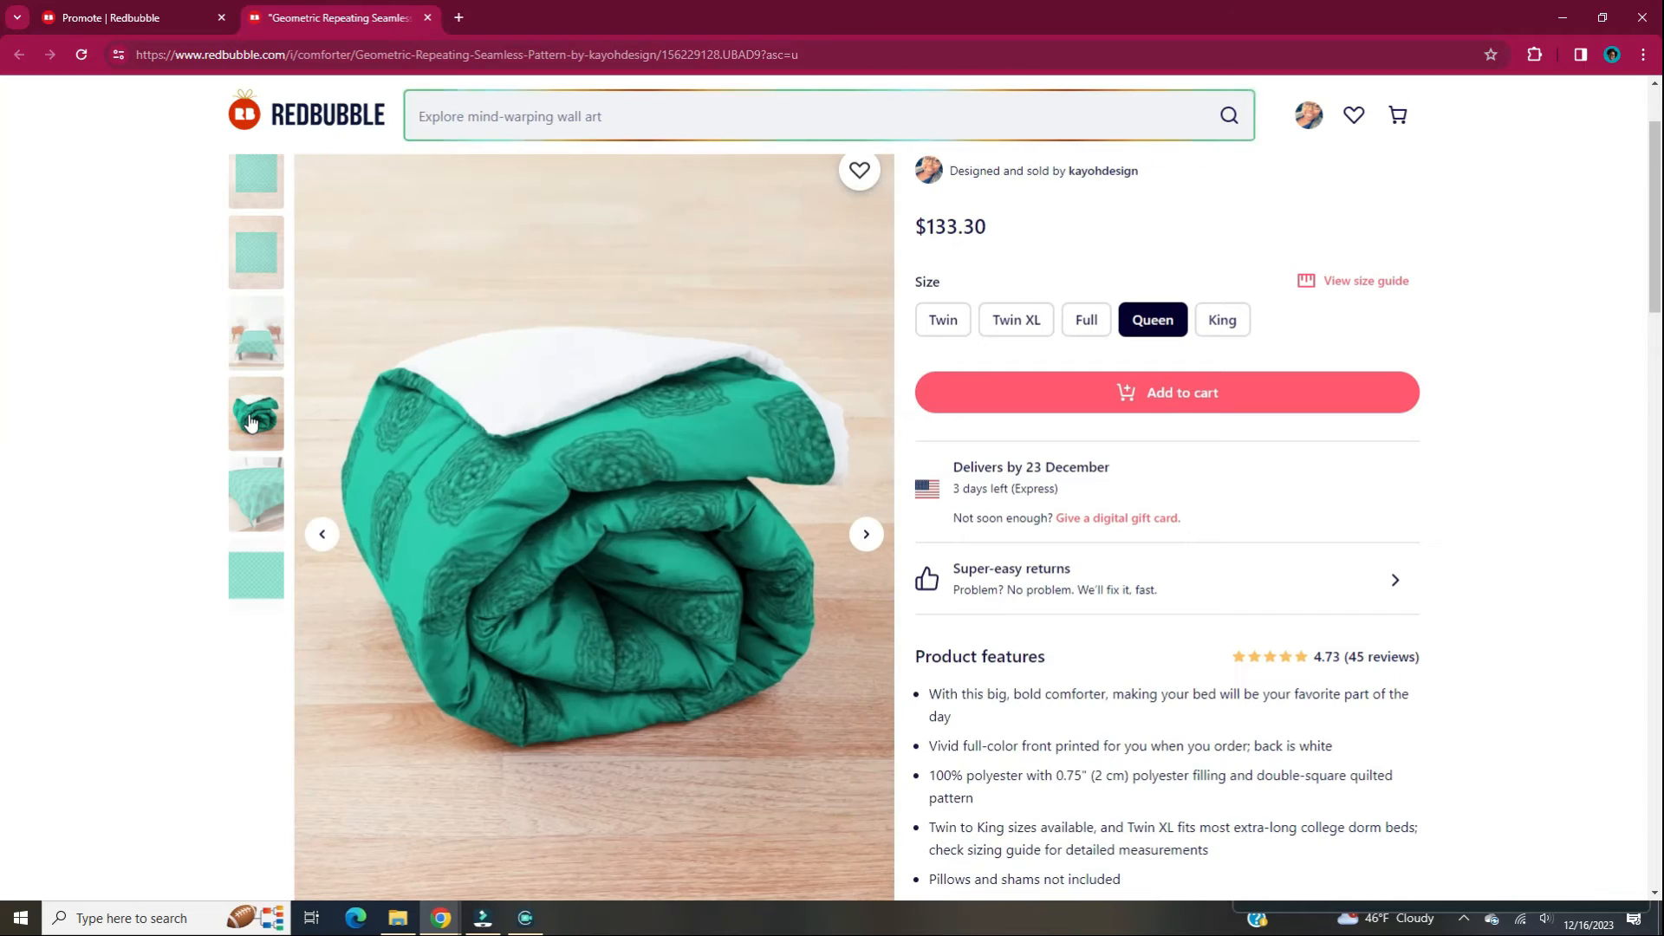
left_click(249, 507)
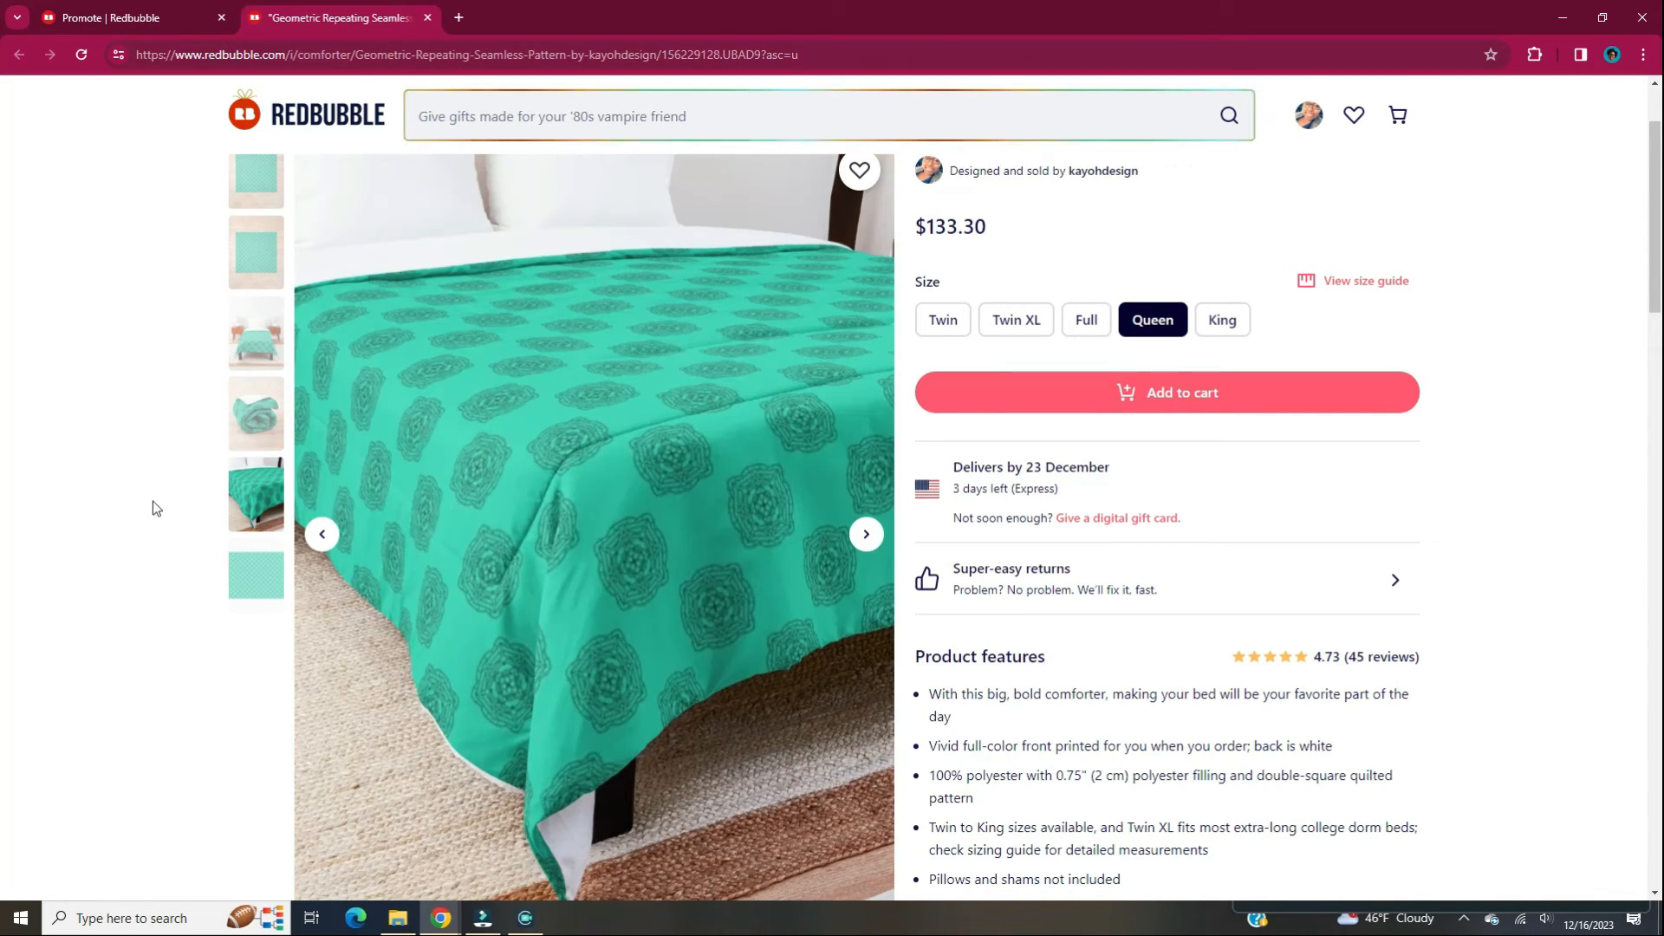
left_click(242, 578)
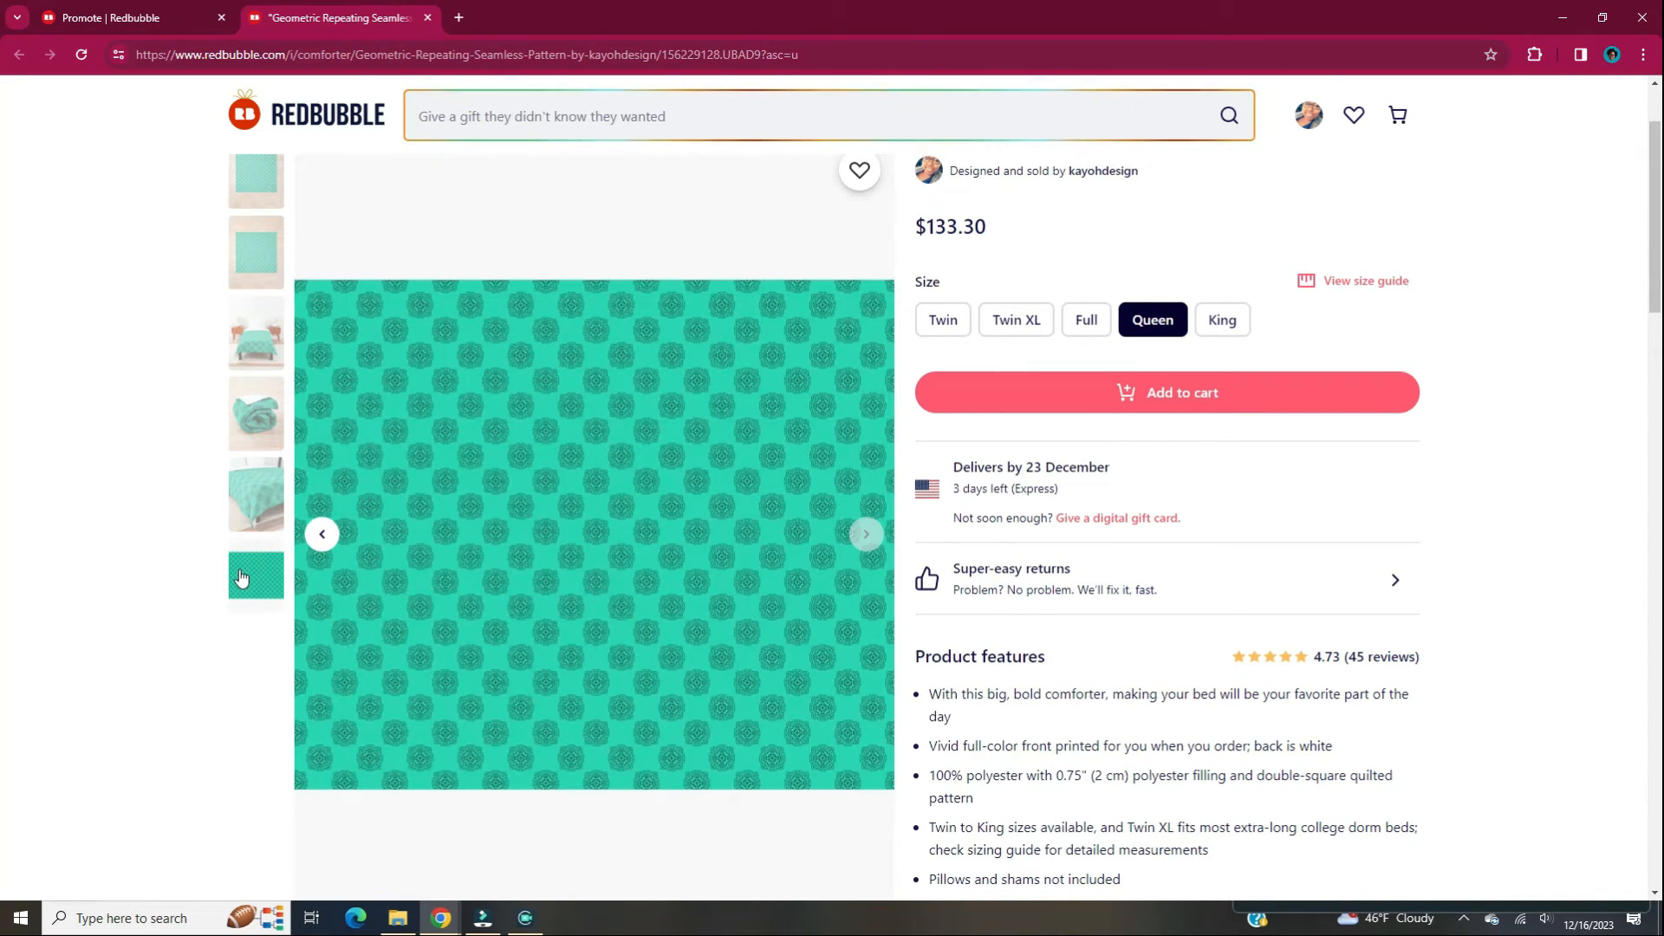
left_click(248, 343)
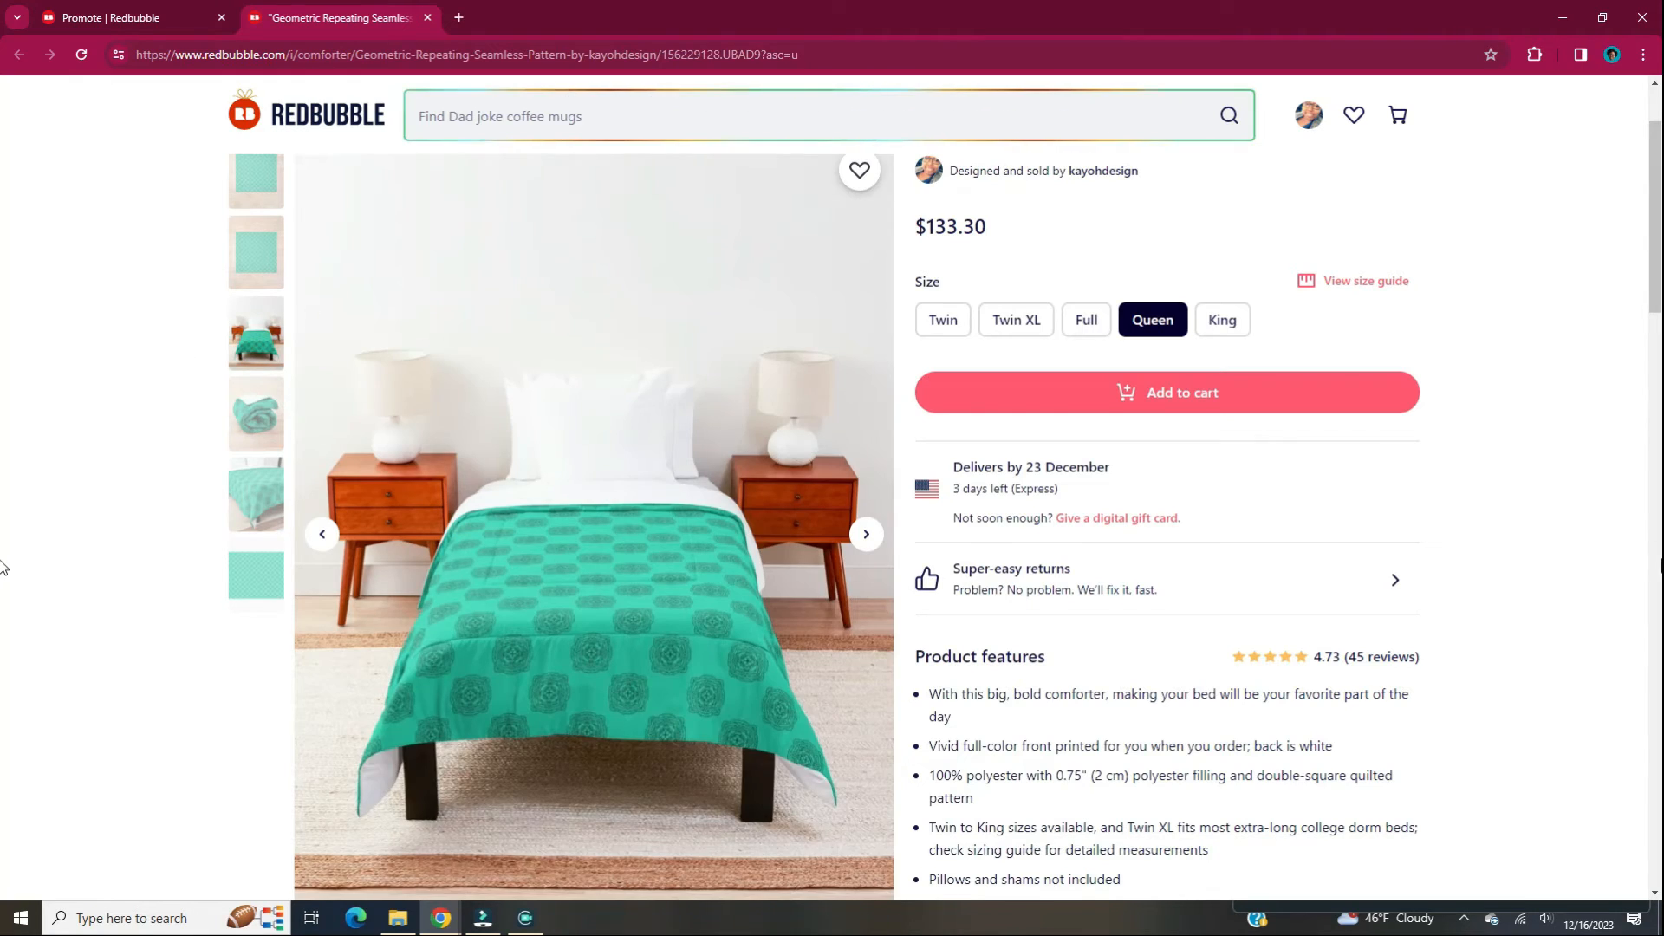
scroll(3, 568, "up", 1)
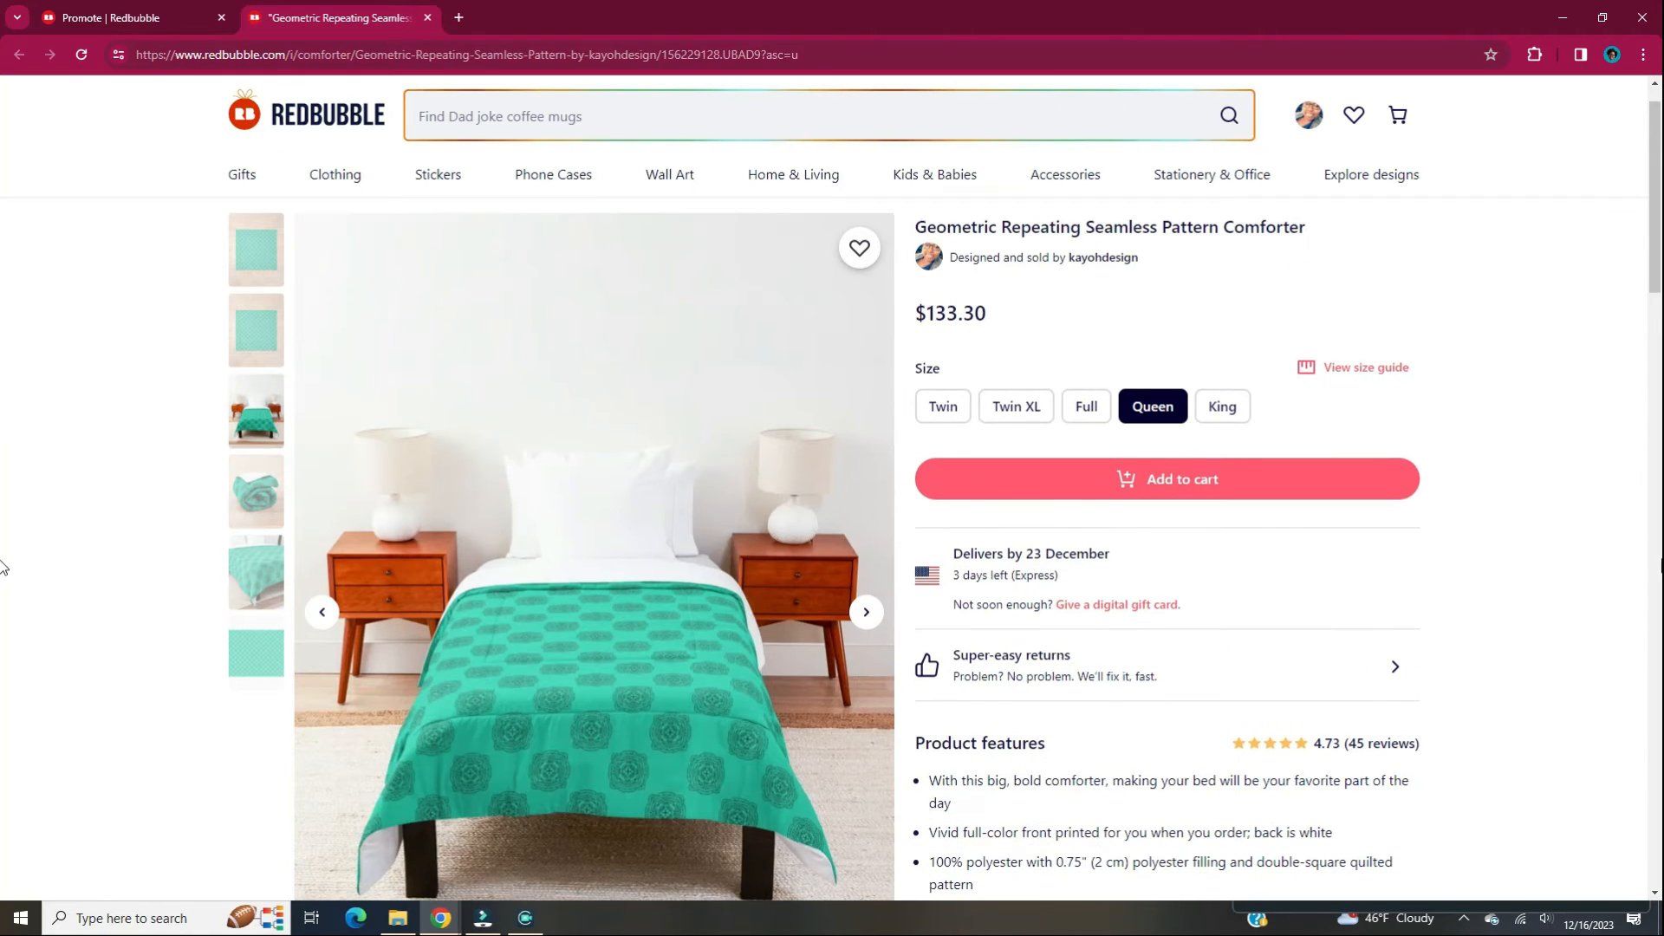
Compare the comforter in the Twin and King sizes, ending on the Queen size
left_click(932, 416)
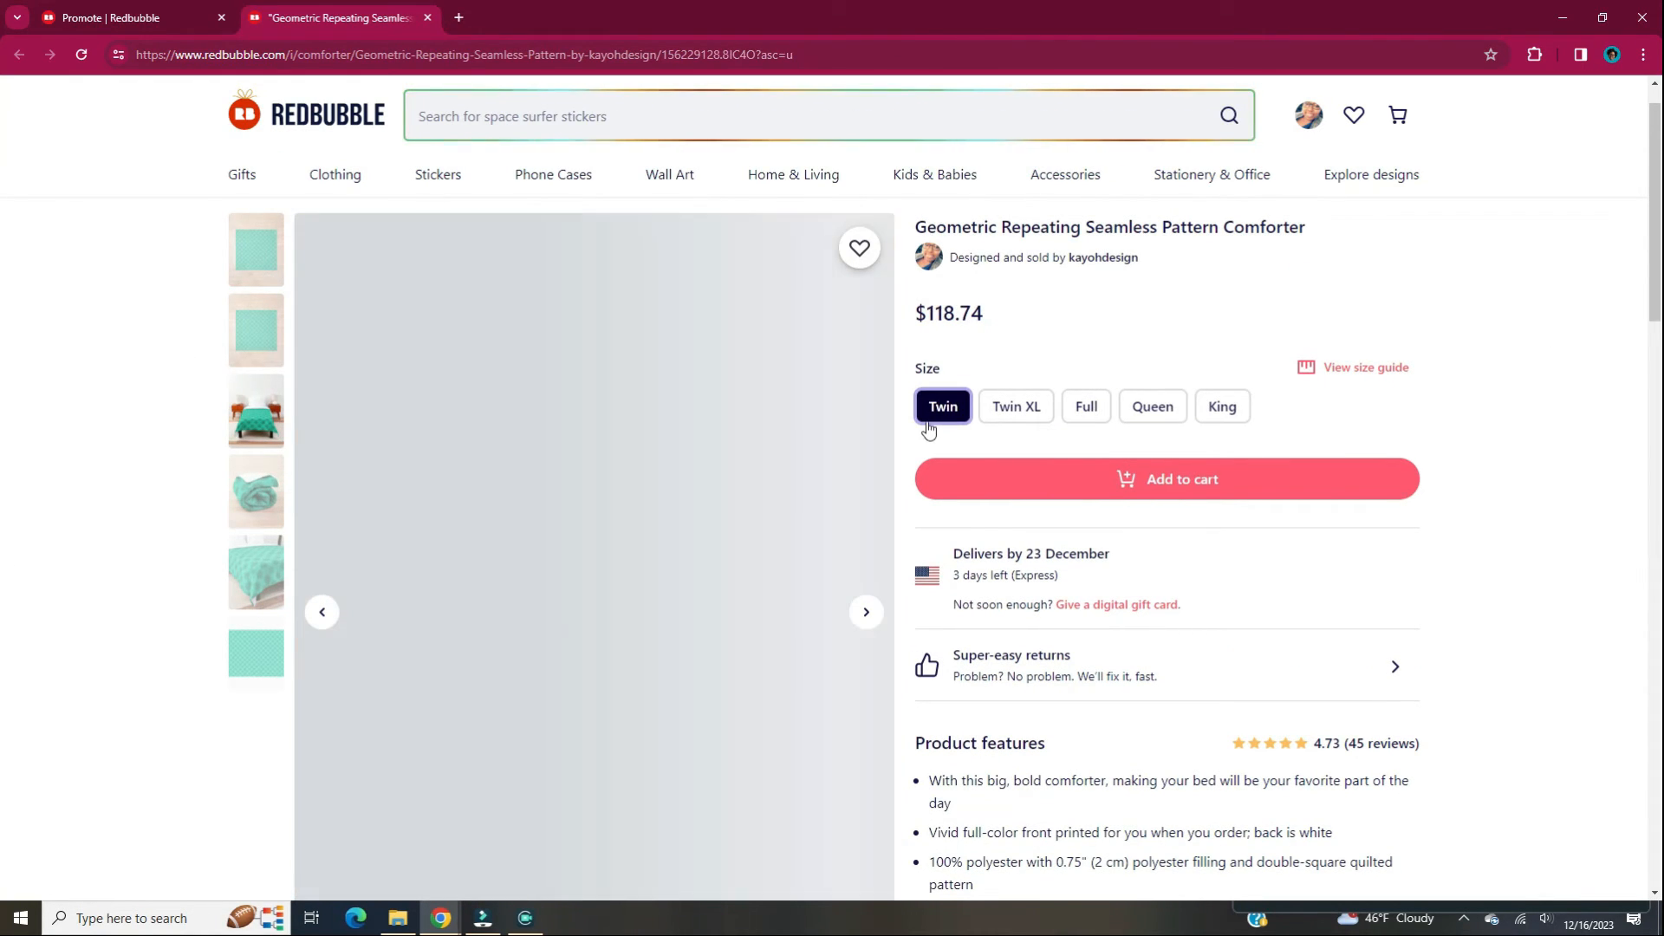
left_click(1240, 423)
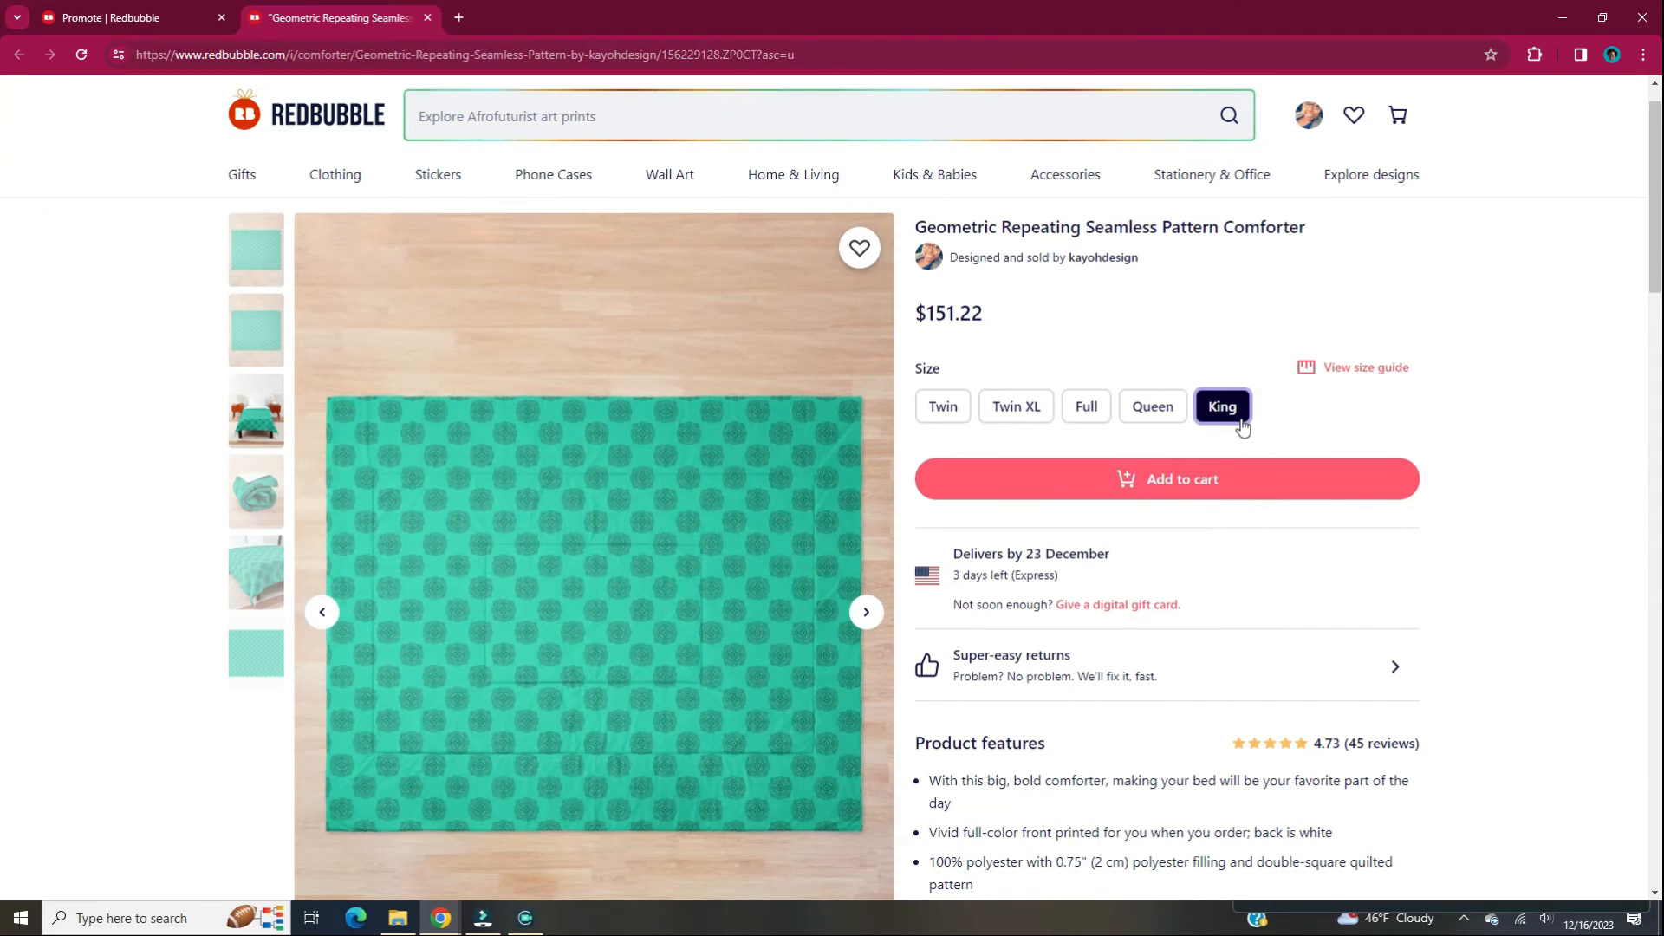
left_click(1153, 406)
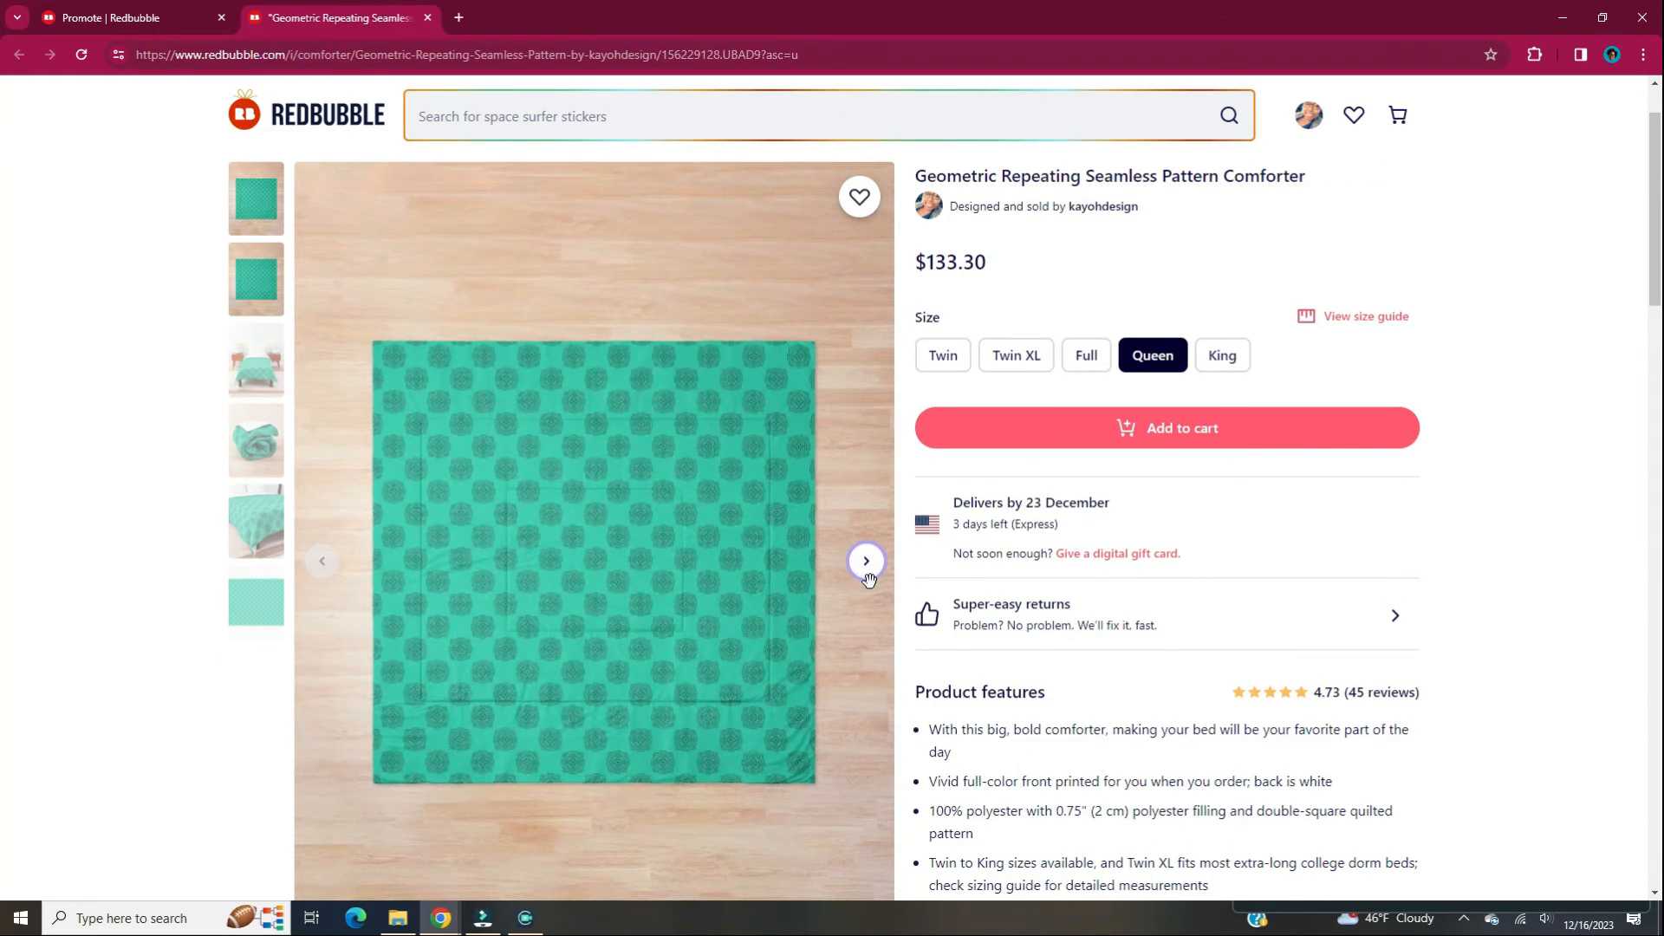
Examine the comforter's product features and the design's other available products, and select the King size
scroll(870, 580, "down", 3)
scroll(870, 580, "down", 3)
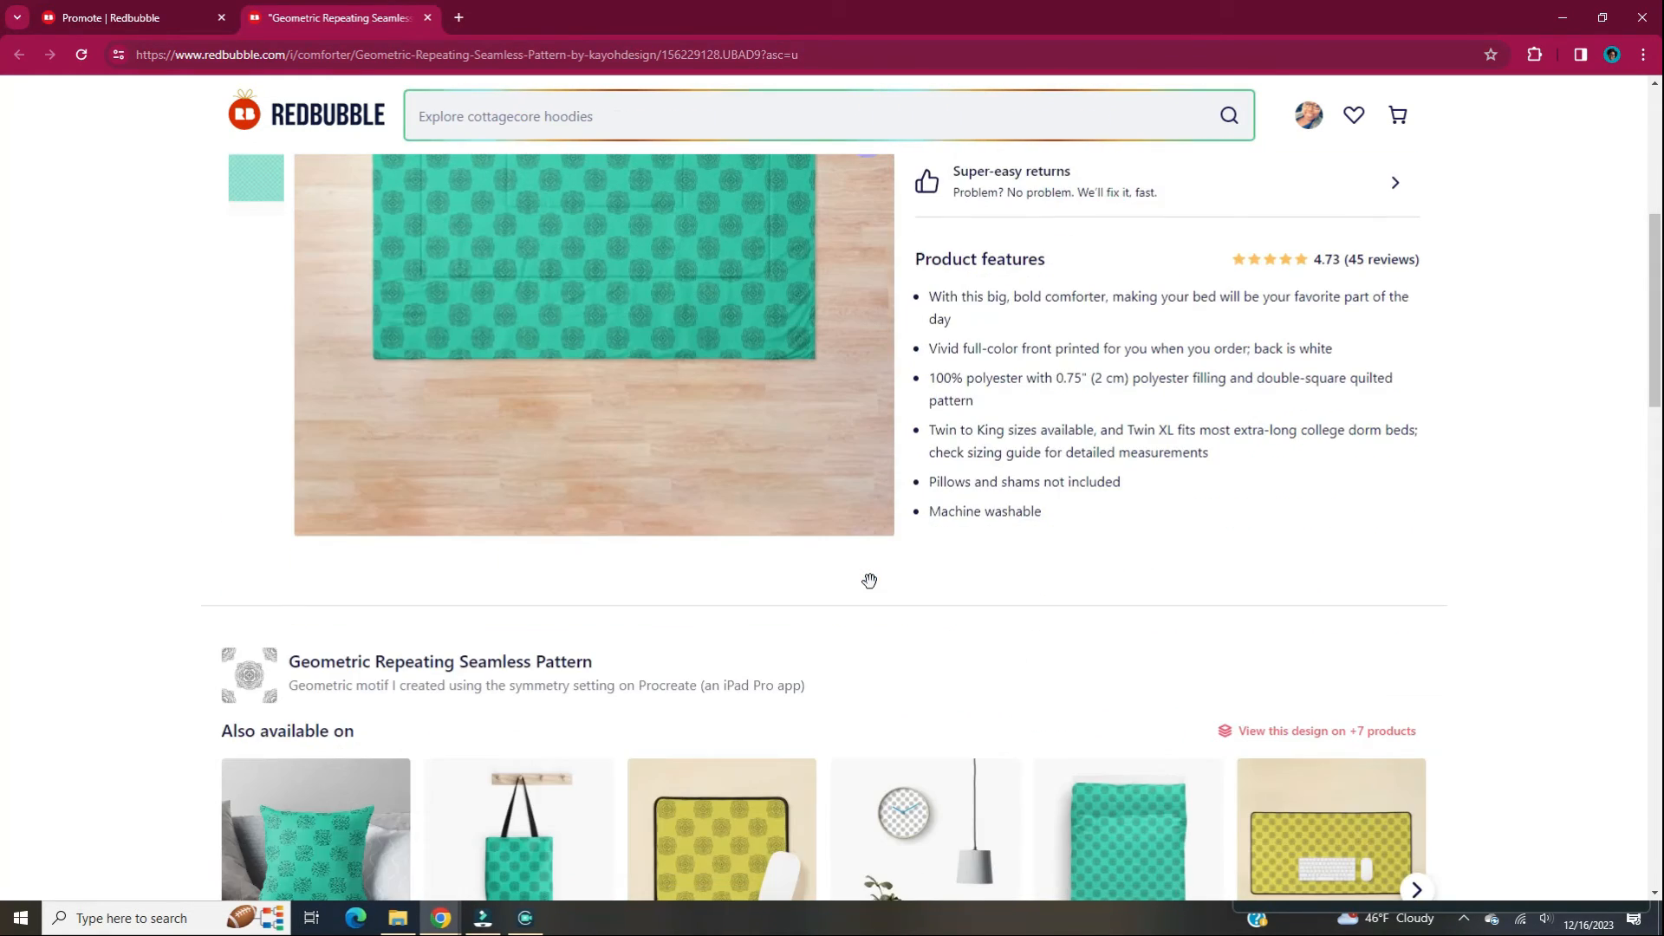
scroll(874, 590, "down", 1)
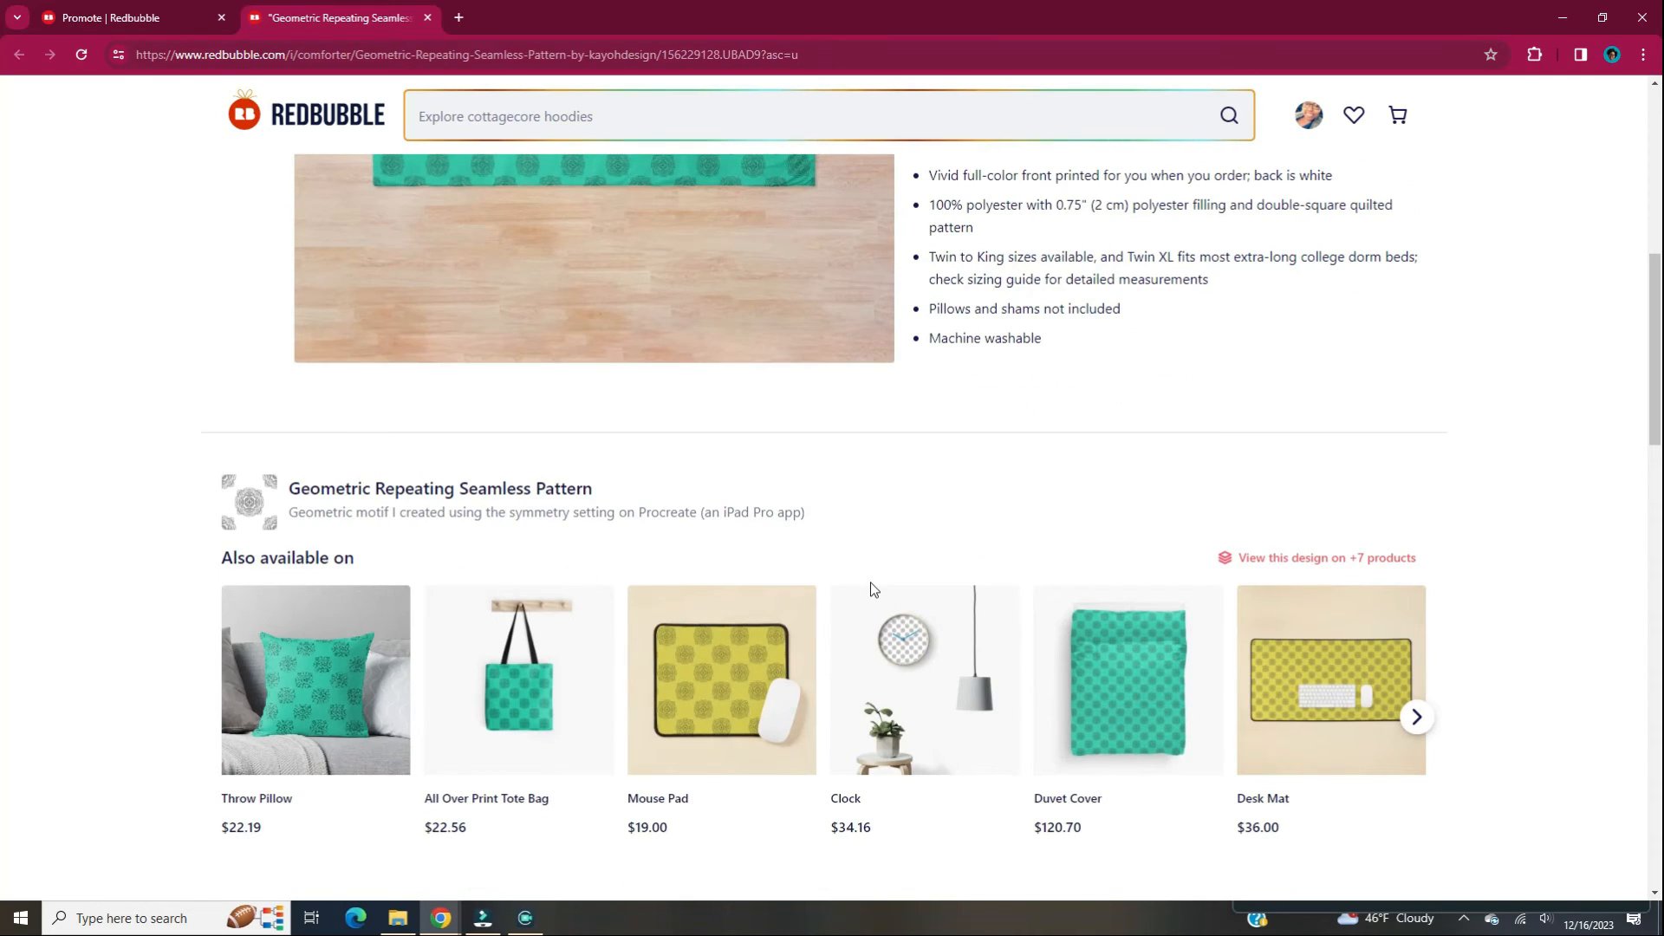
scroll(874, 590, "down", 1)
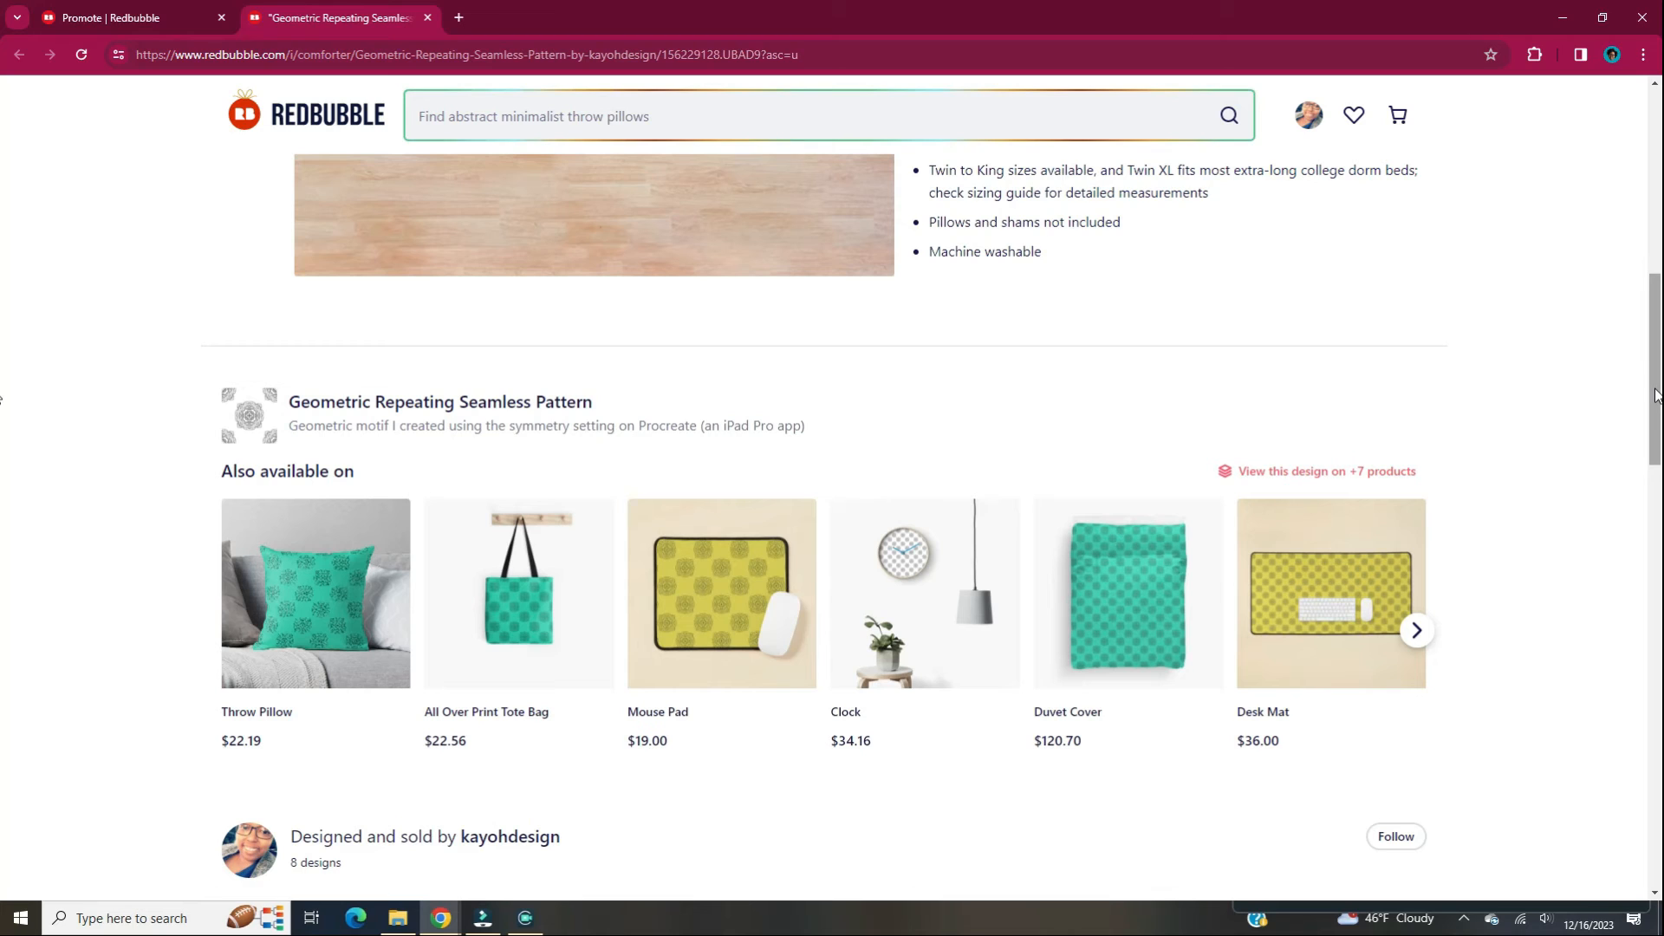
left_click_drag(1656, 396, 1630, 220)
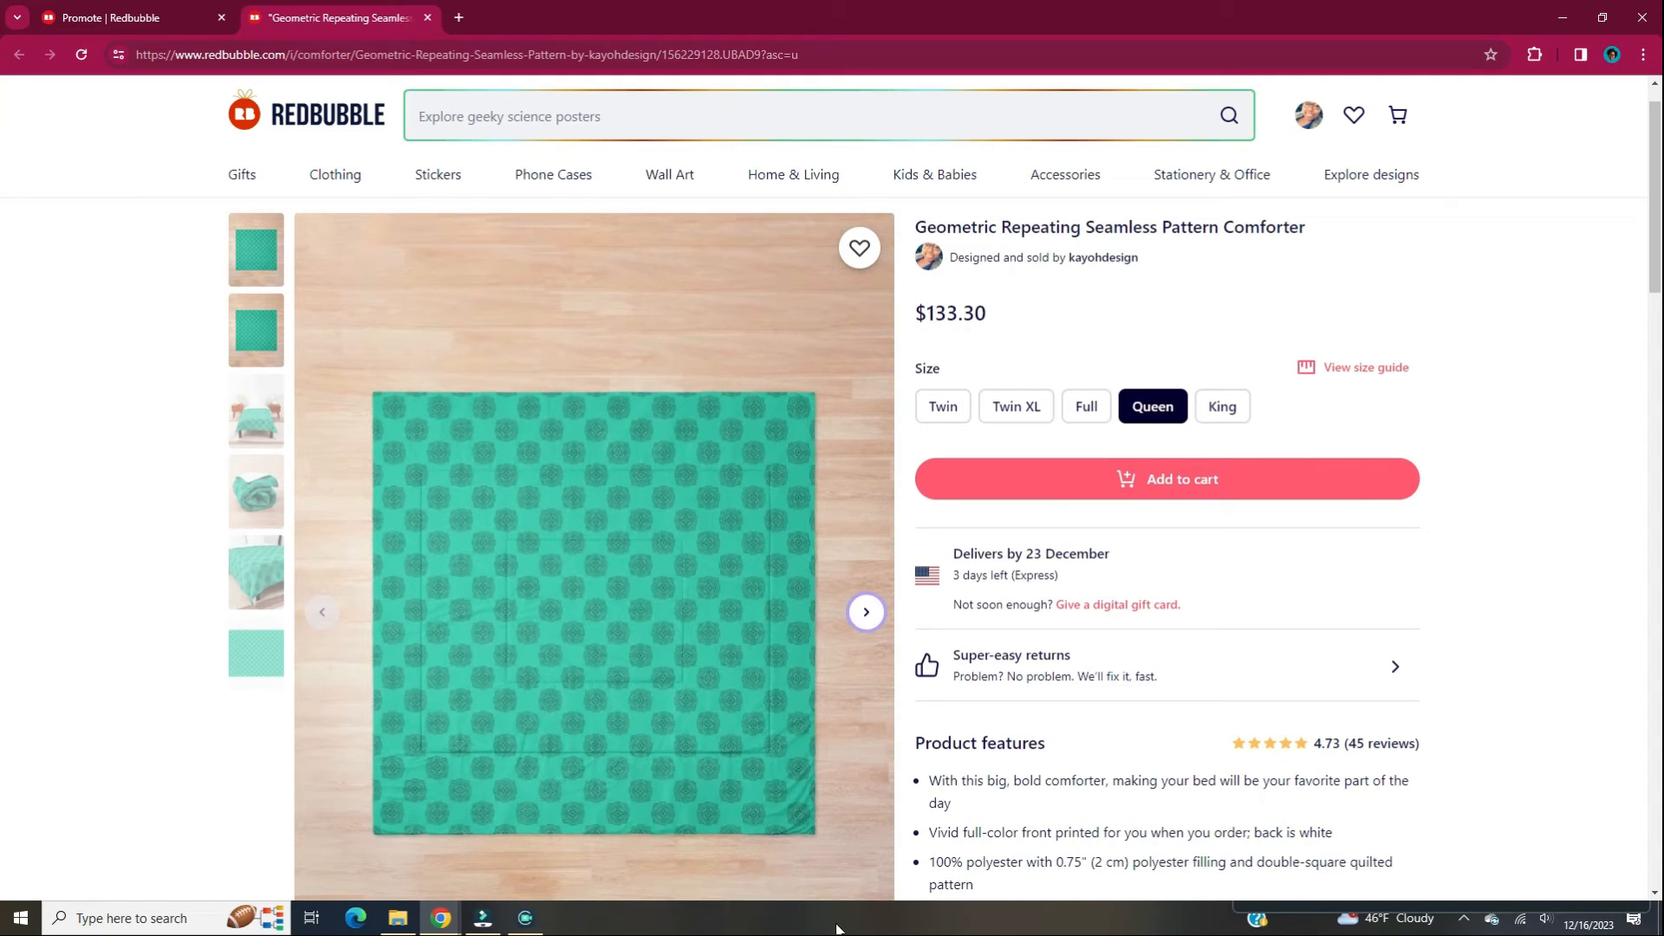
left_click(1222, 405)
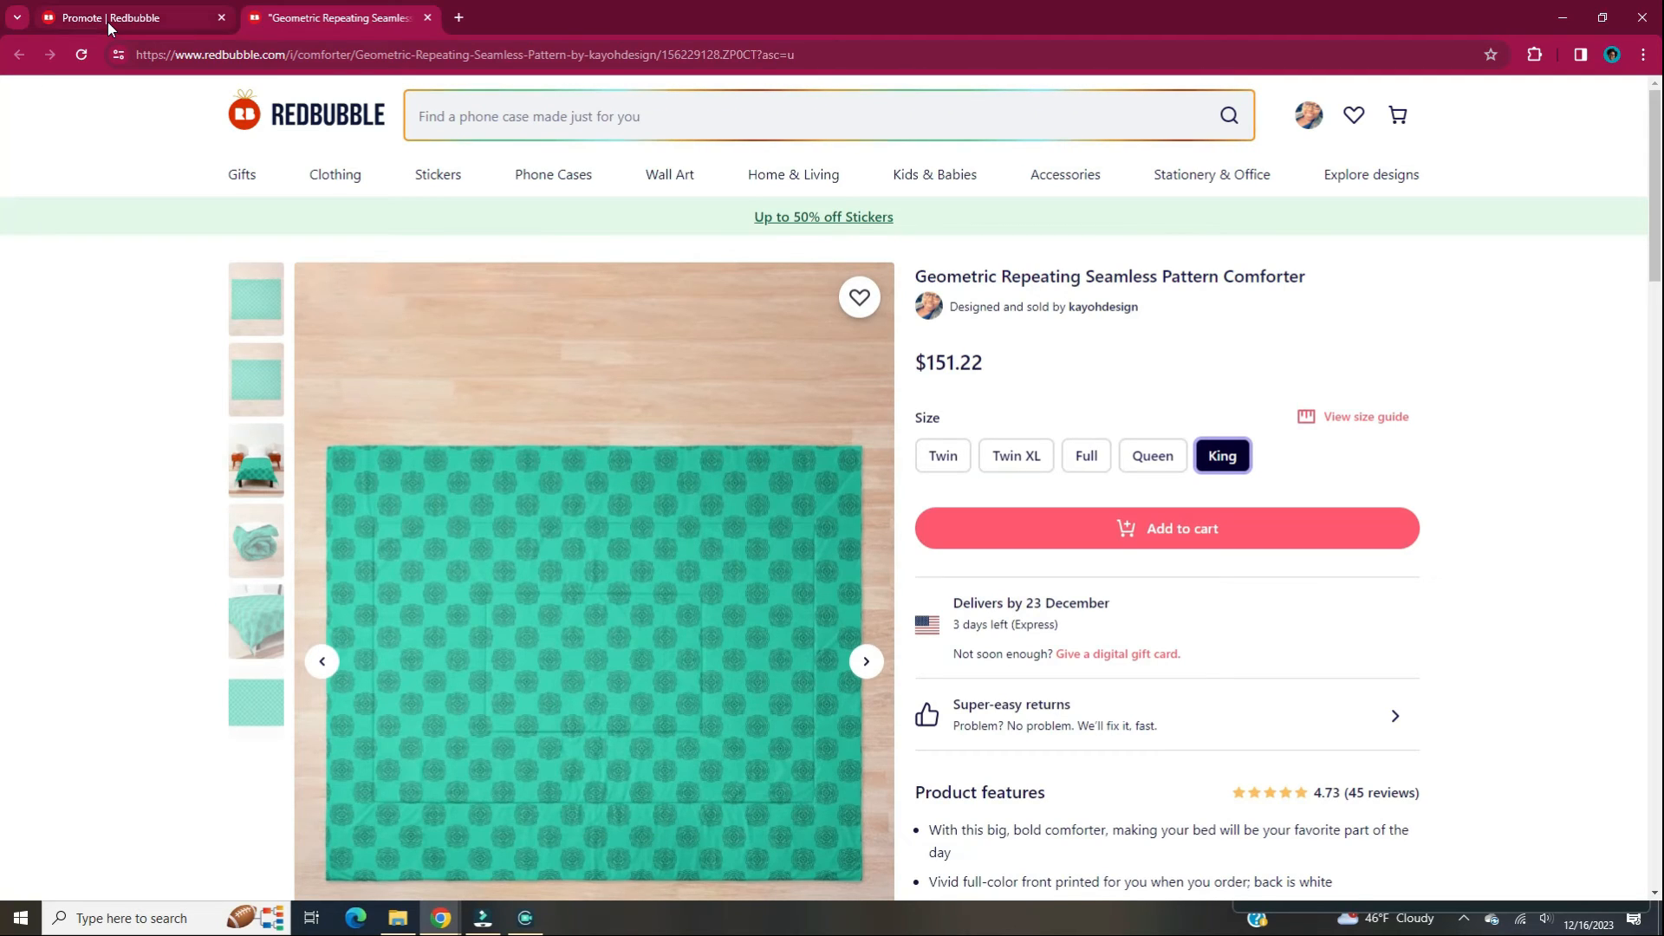
Return to the Promote page and view the downloadable images of the Comforter
left_click(107, 22)
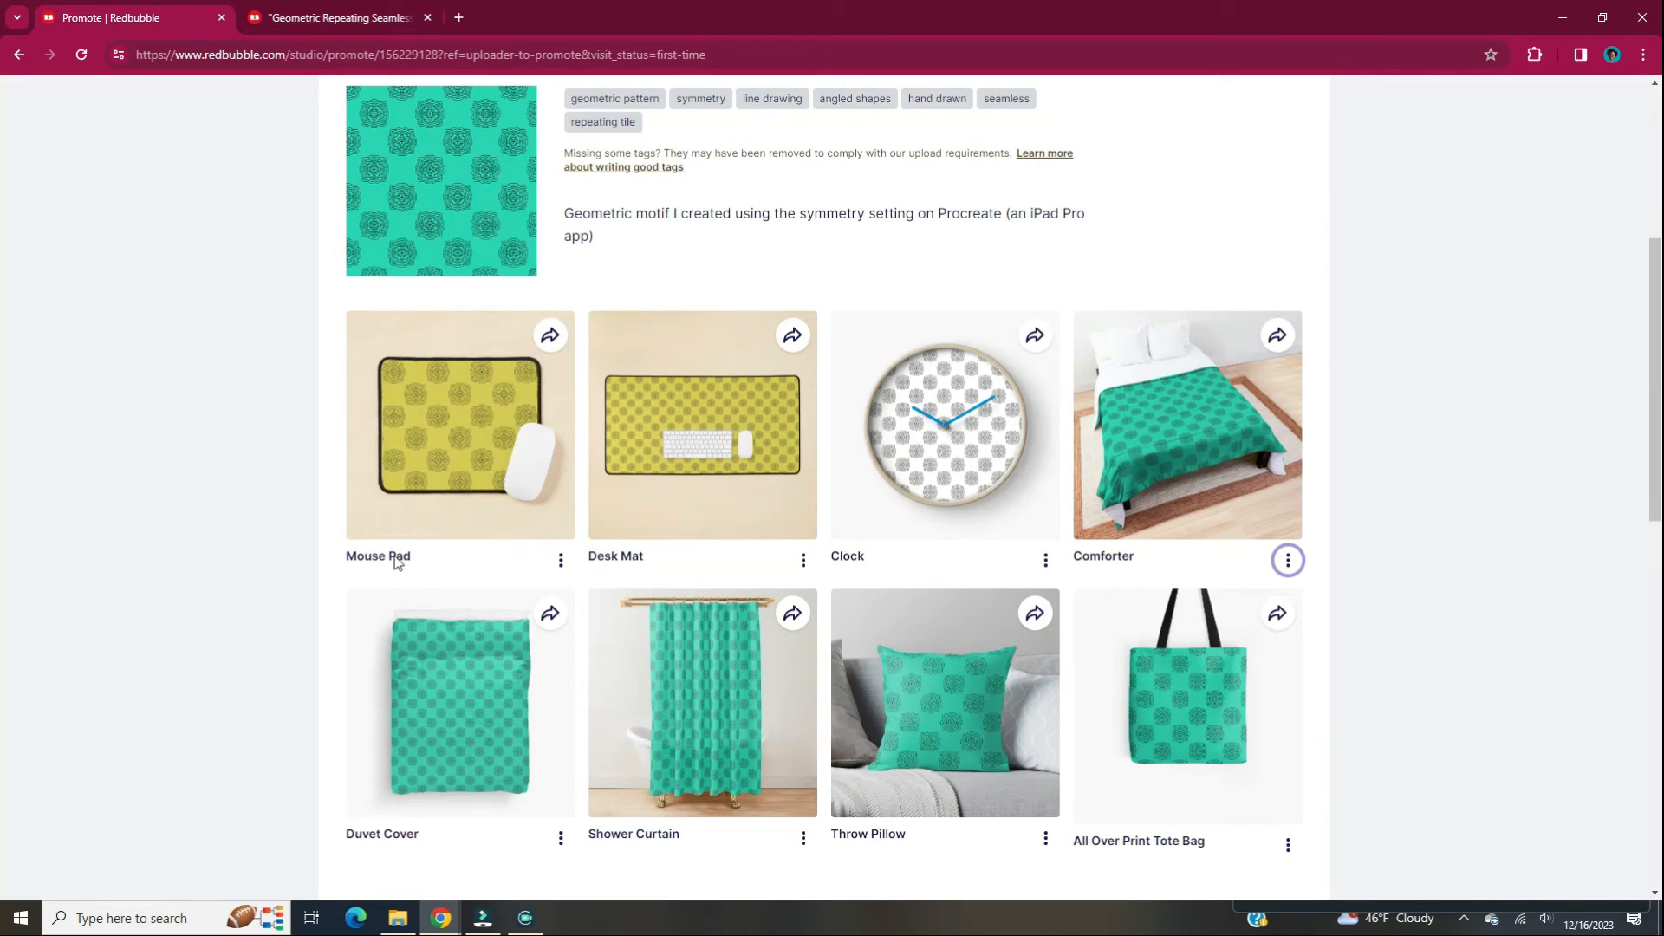
left_click(1289, 561)
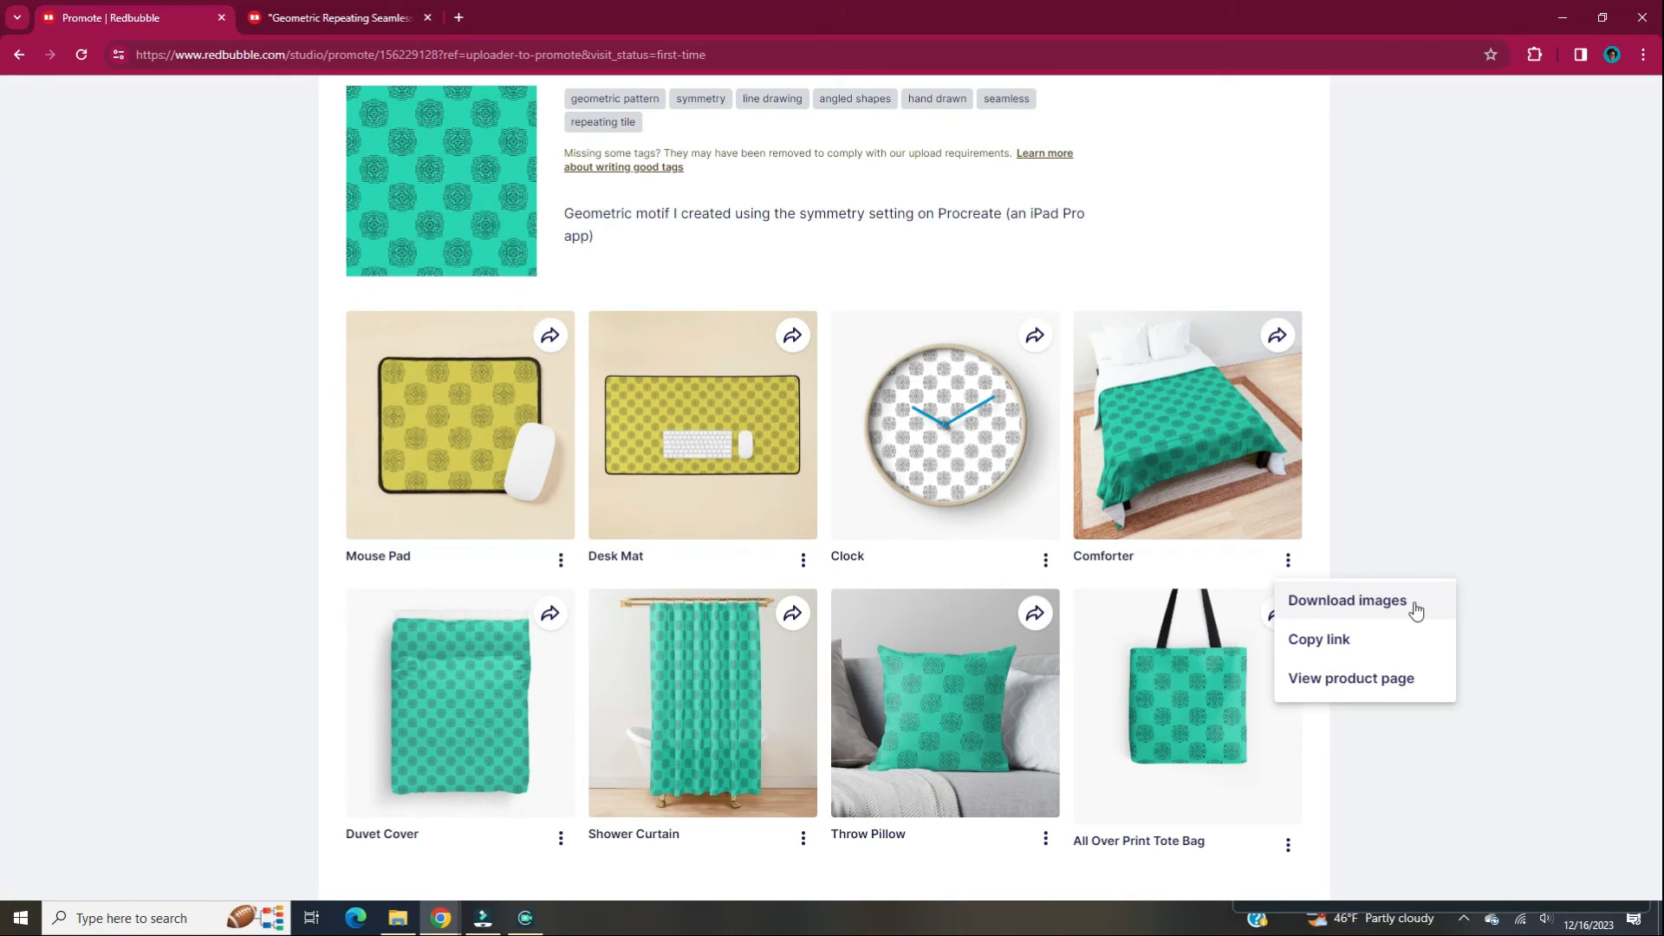
left_click(1348, 601)
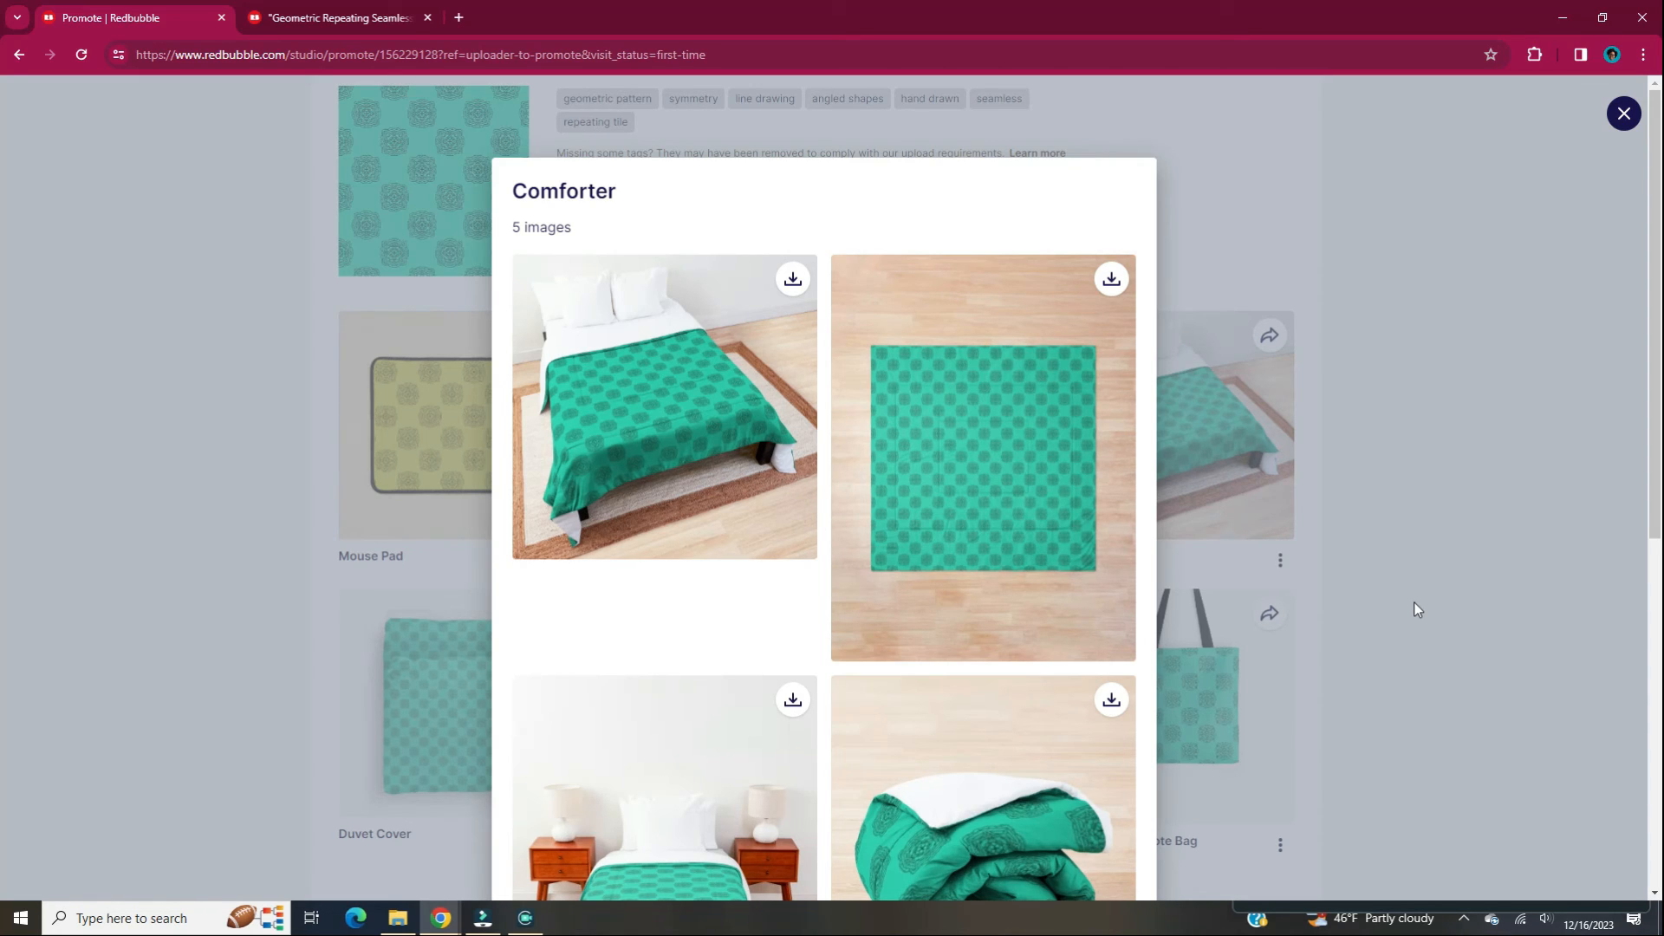
scroll(1141, 624, "down", 1)
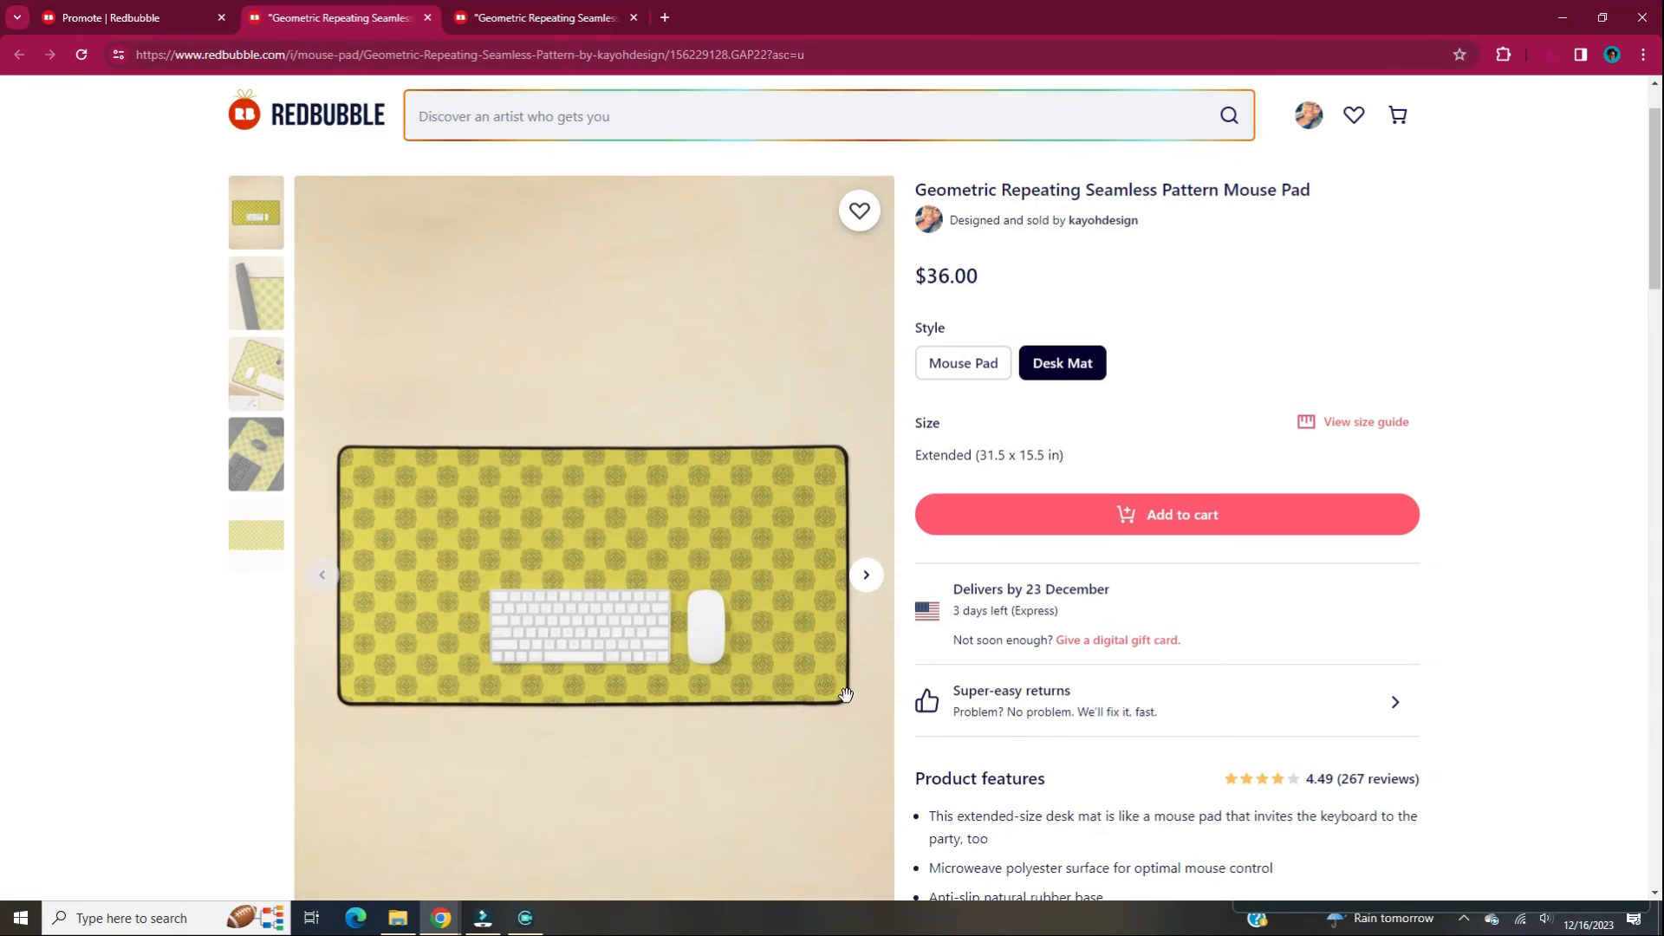
View all the Desk Mat preview images on its product page and read through the product features
left_click(867, 579)
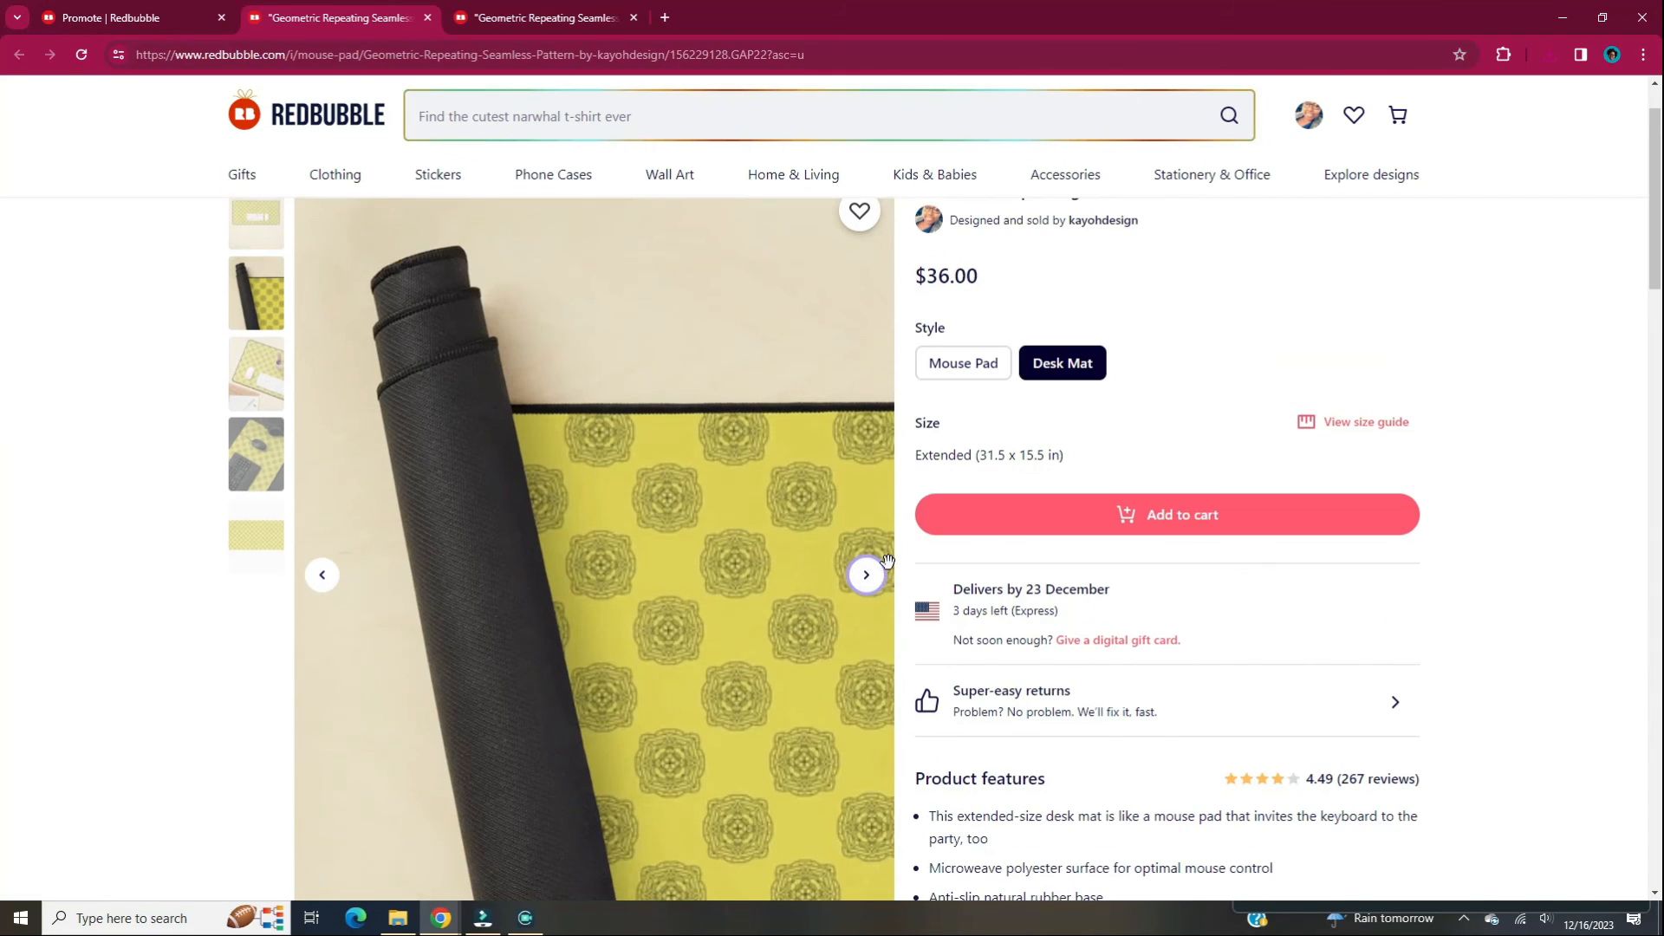
left_click(875, 587)
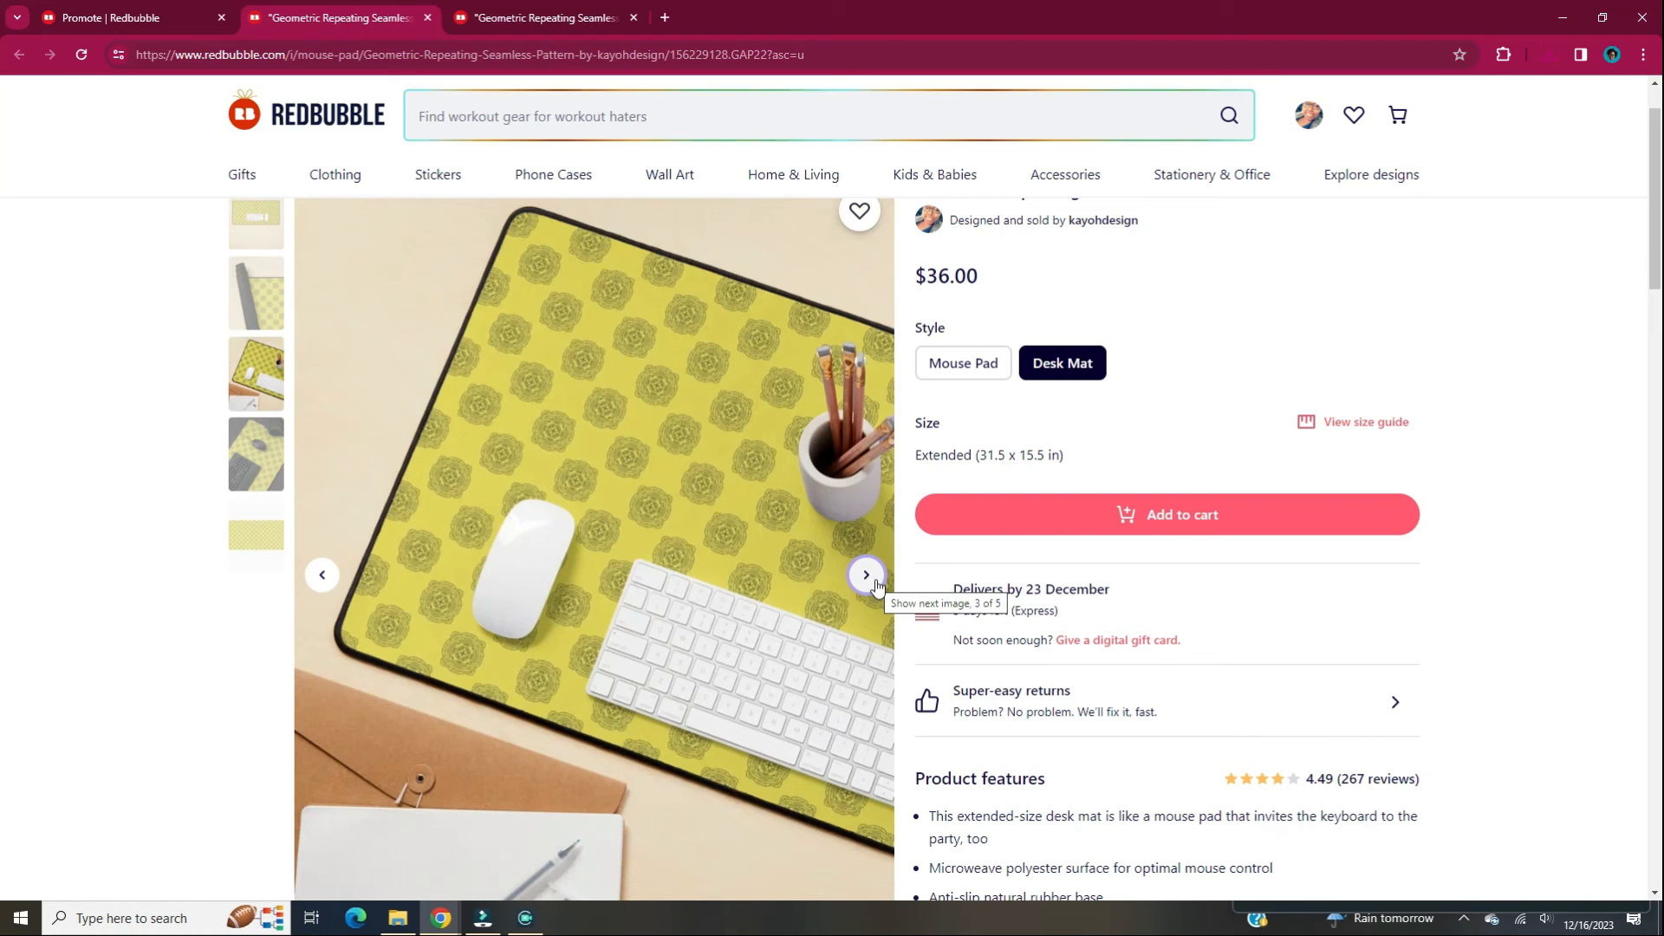
left_click(867, 575)
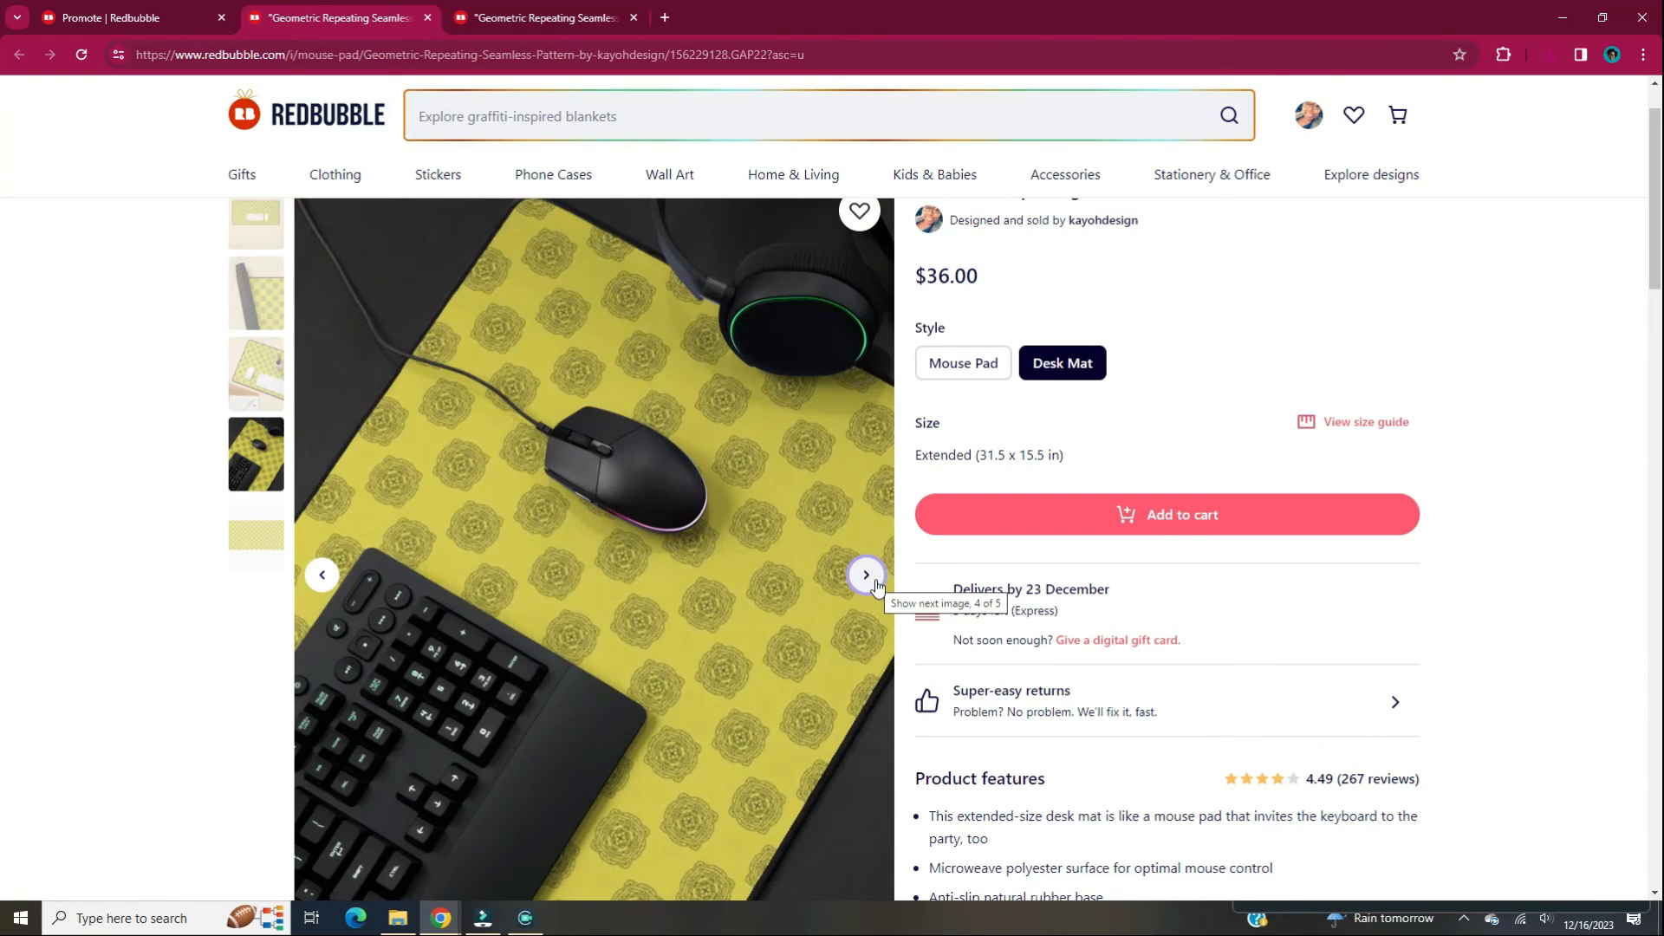
left_click(867, 576)
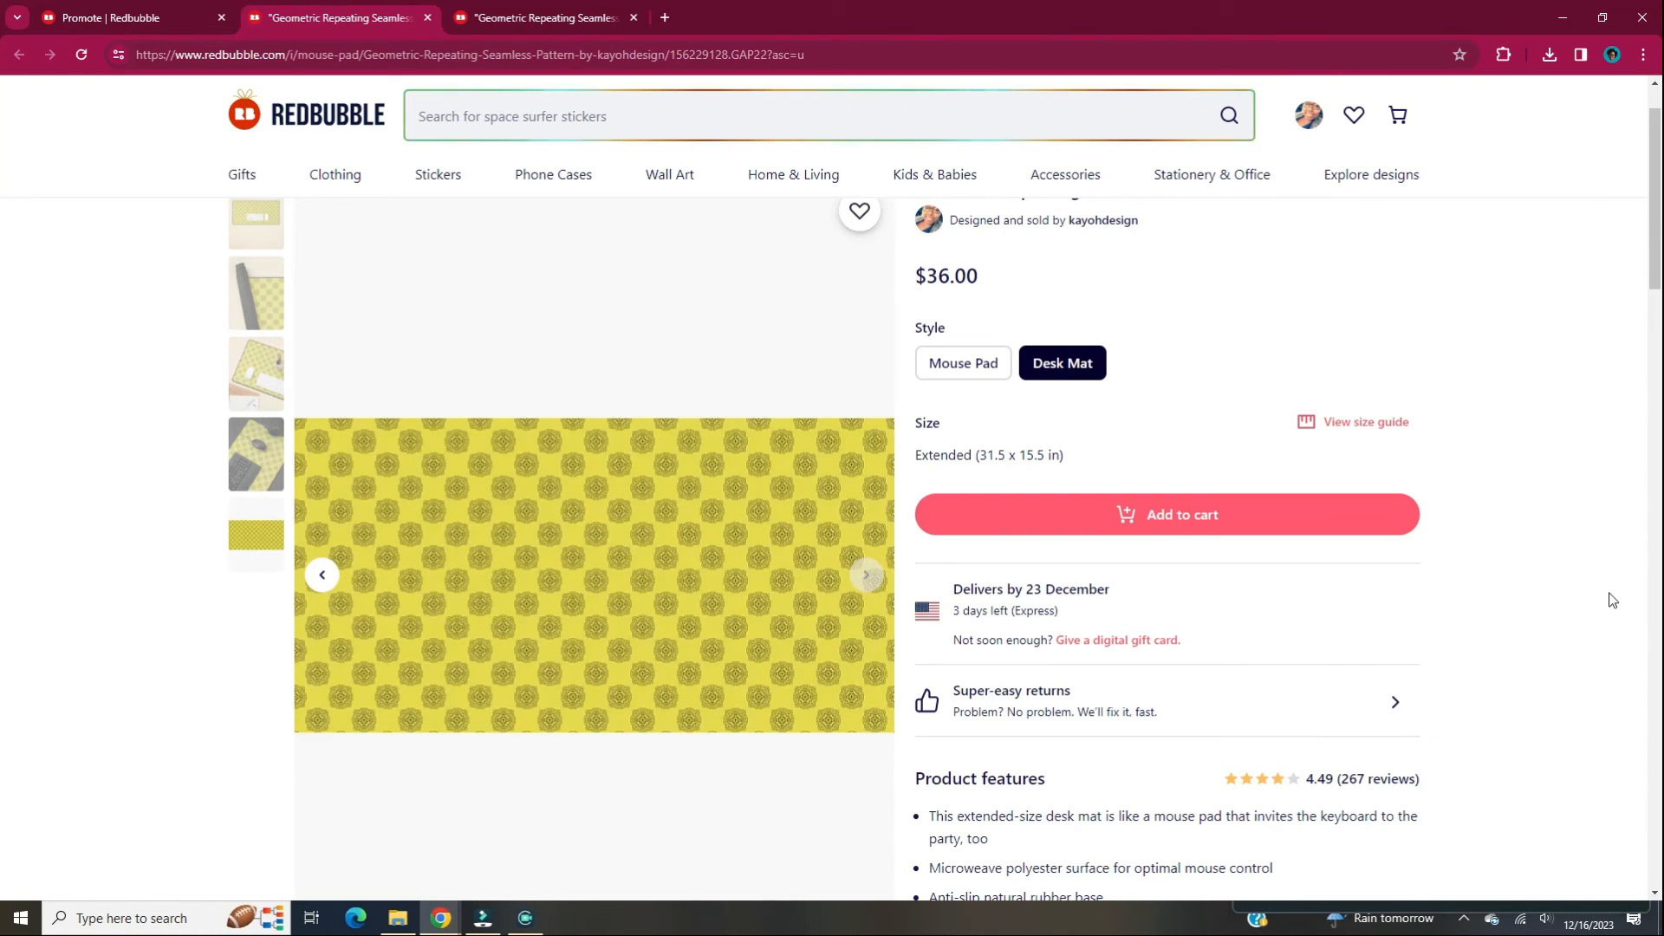
scroll(1613, 599, "down", 4)
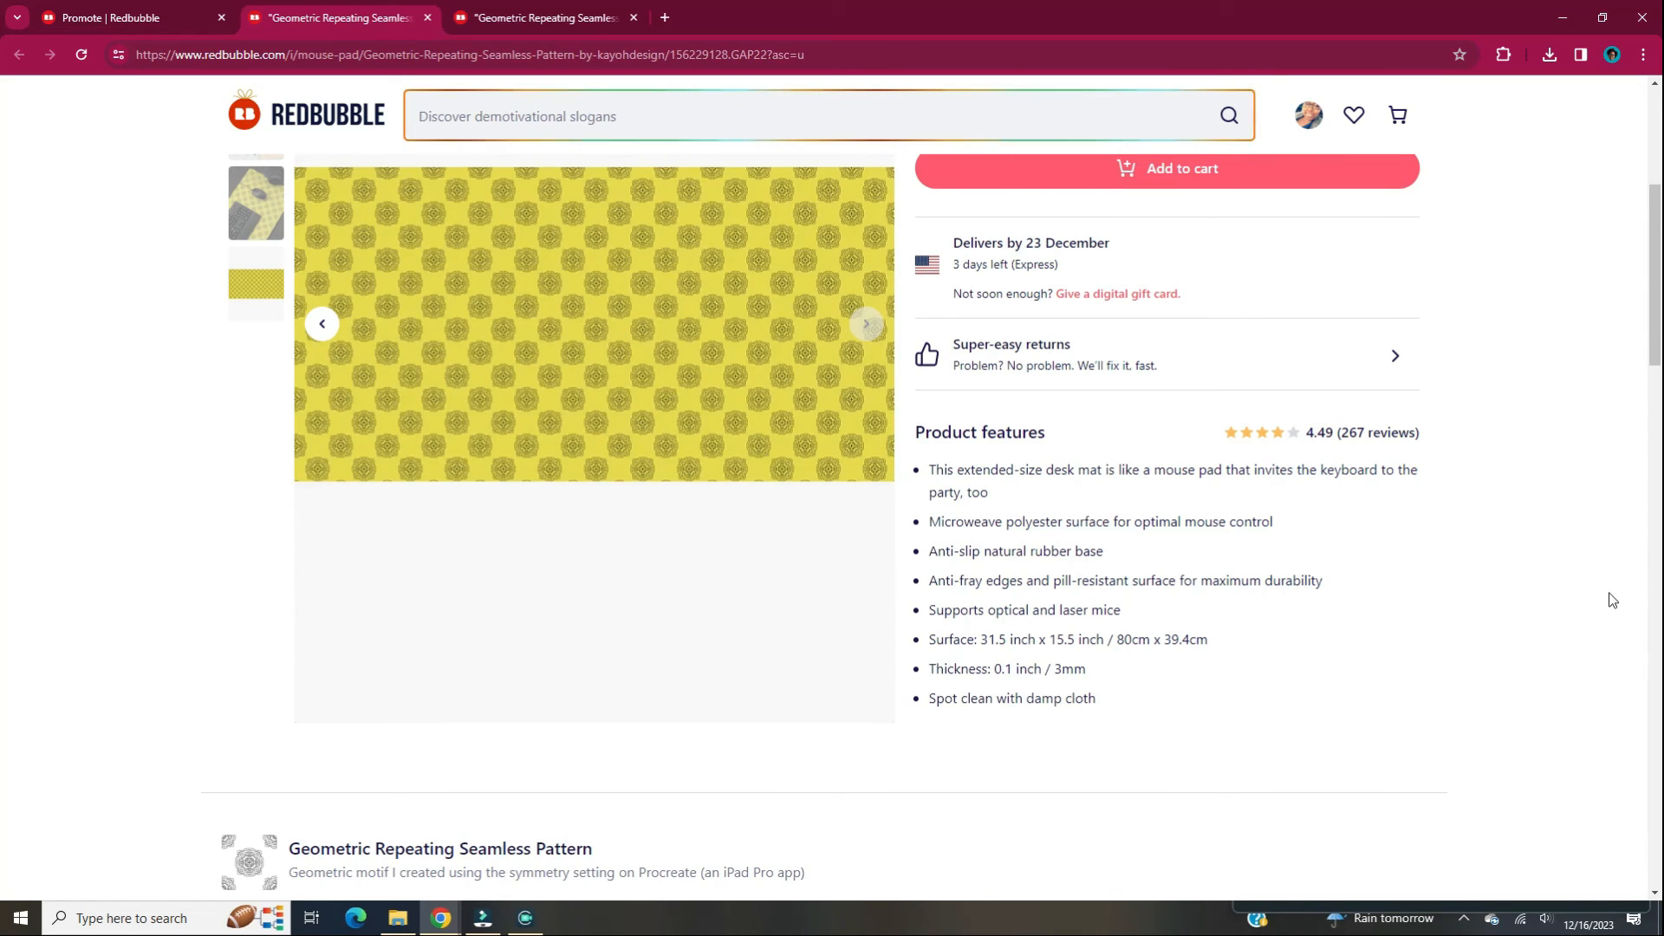
scroll(1611, 590, "up", 4)
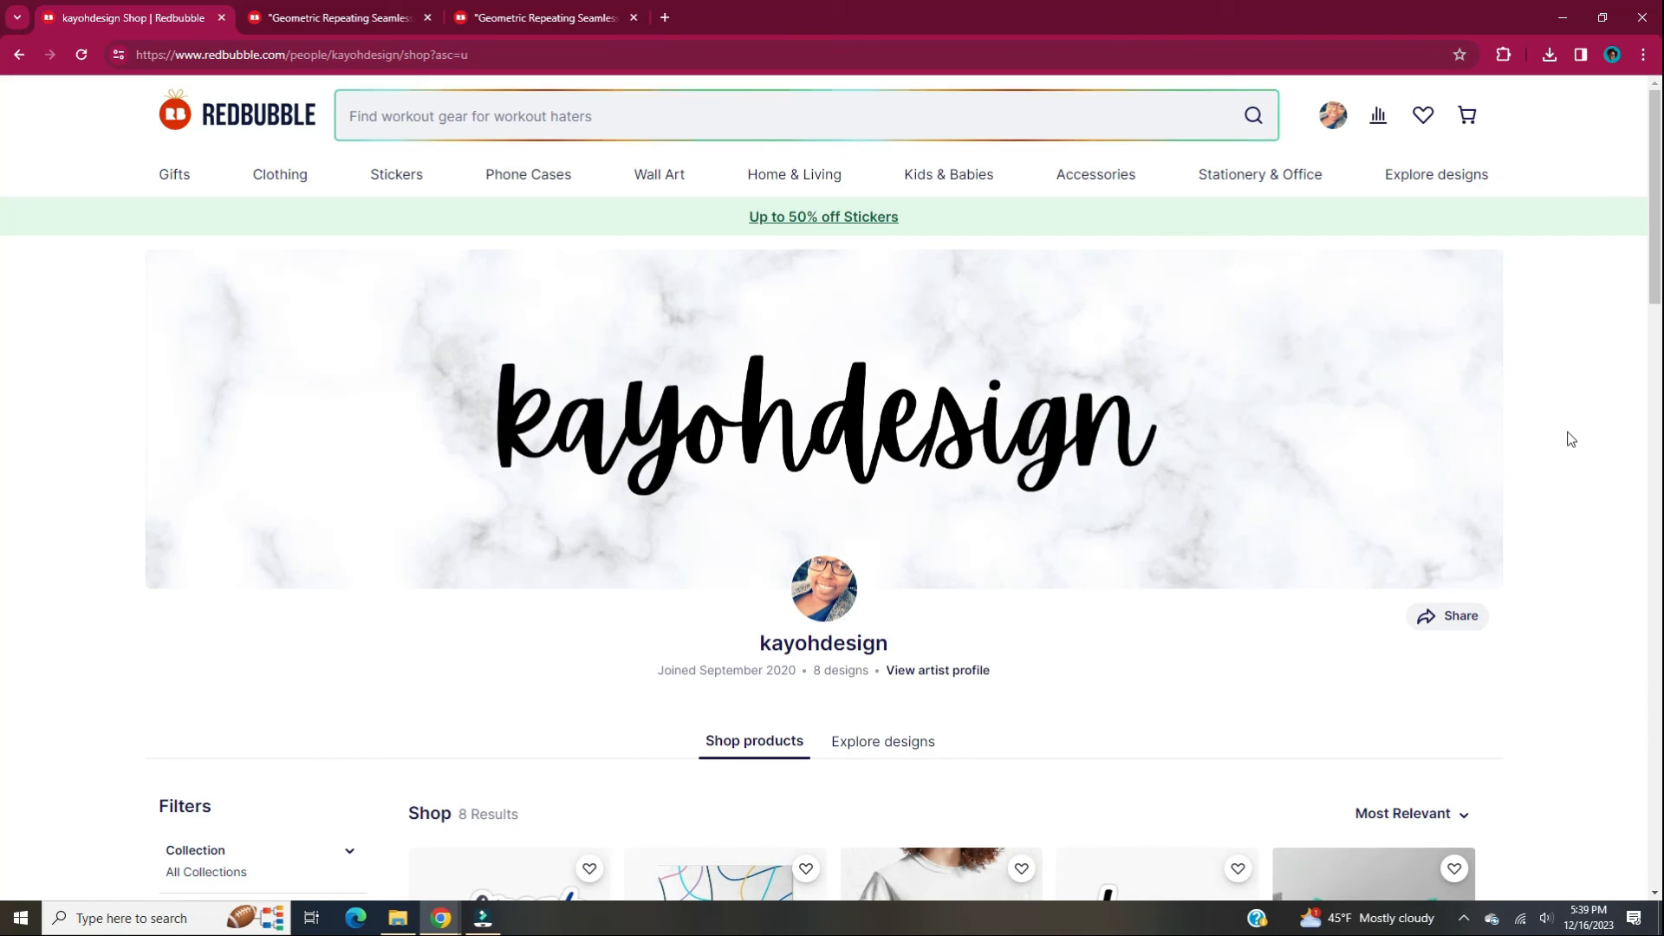
Examine the artist's shop page, from its banner to the listed products
scroll(1570, 439, "down", 7)
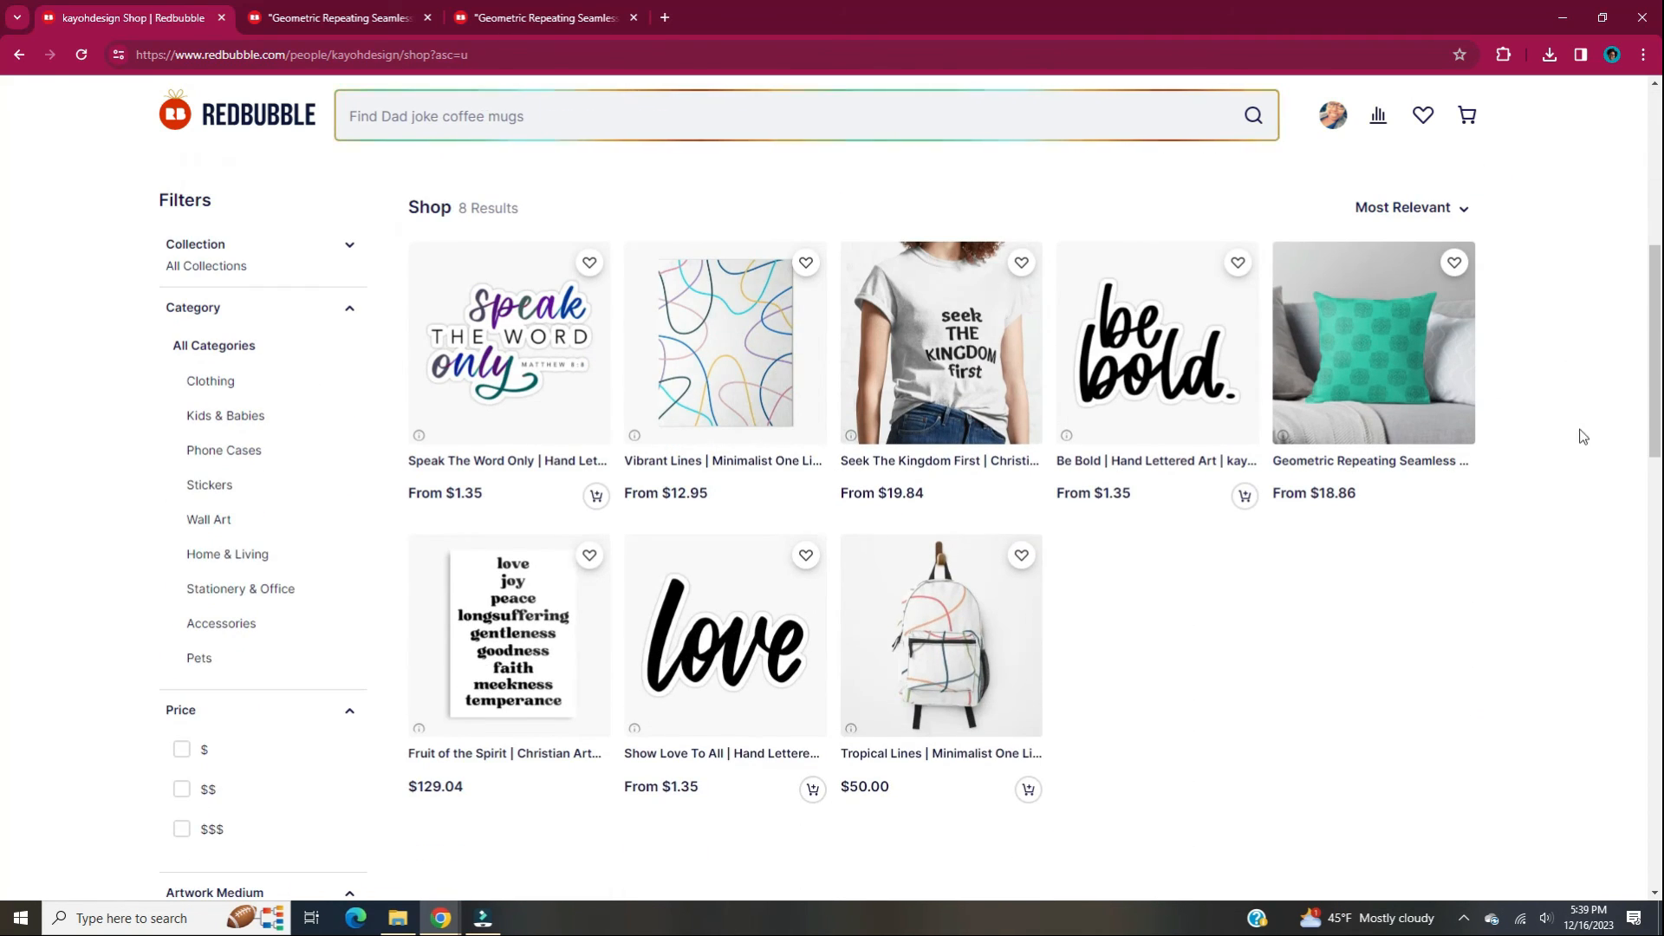
scroll(1579, 437, "down", 1)
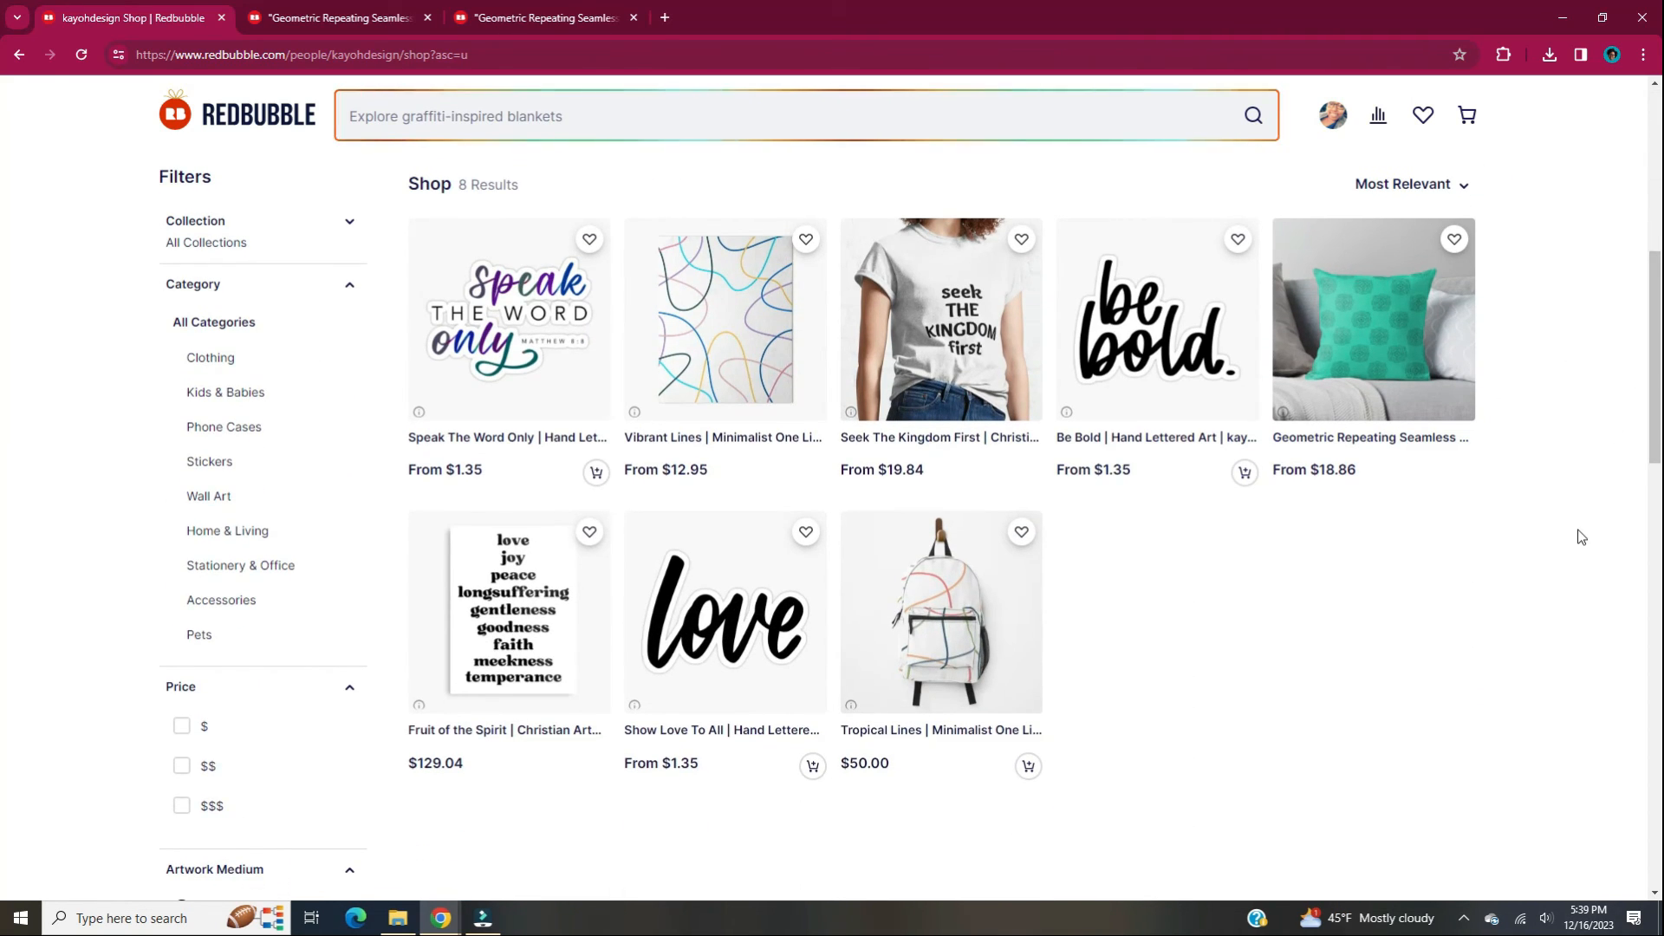
scroll(1581, 536, "up", 7)
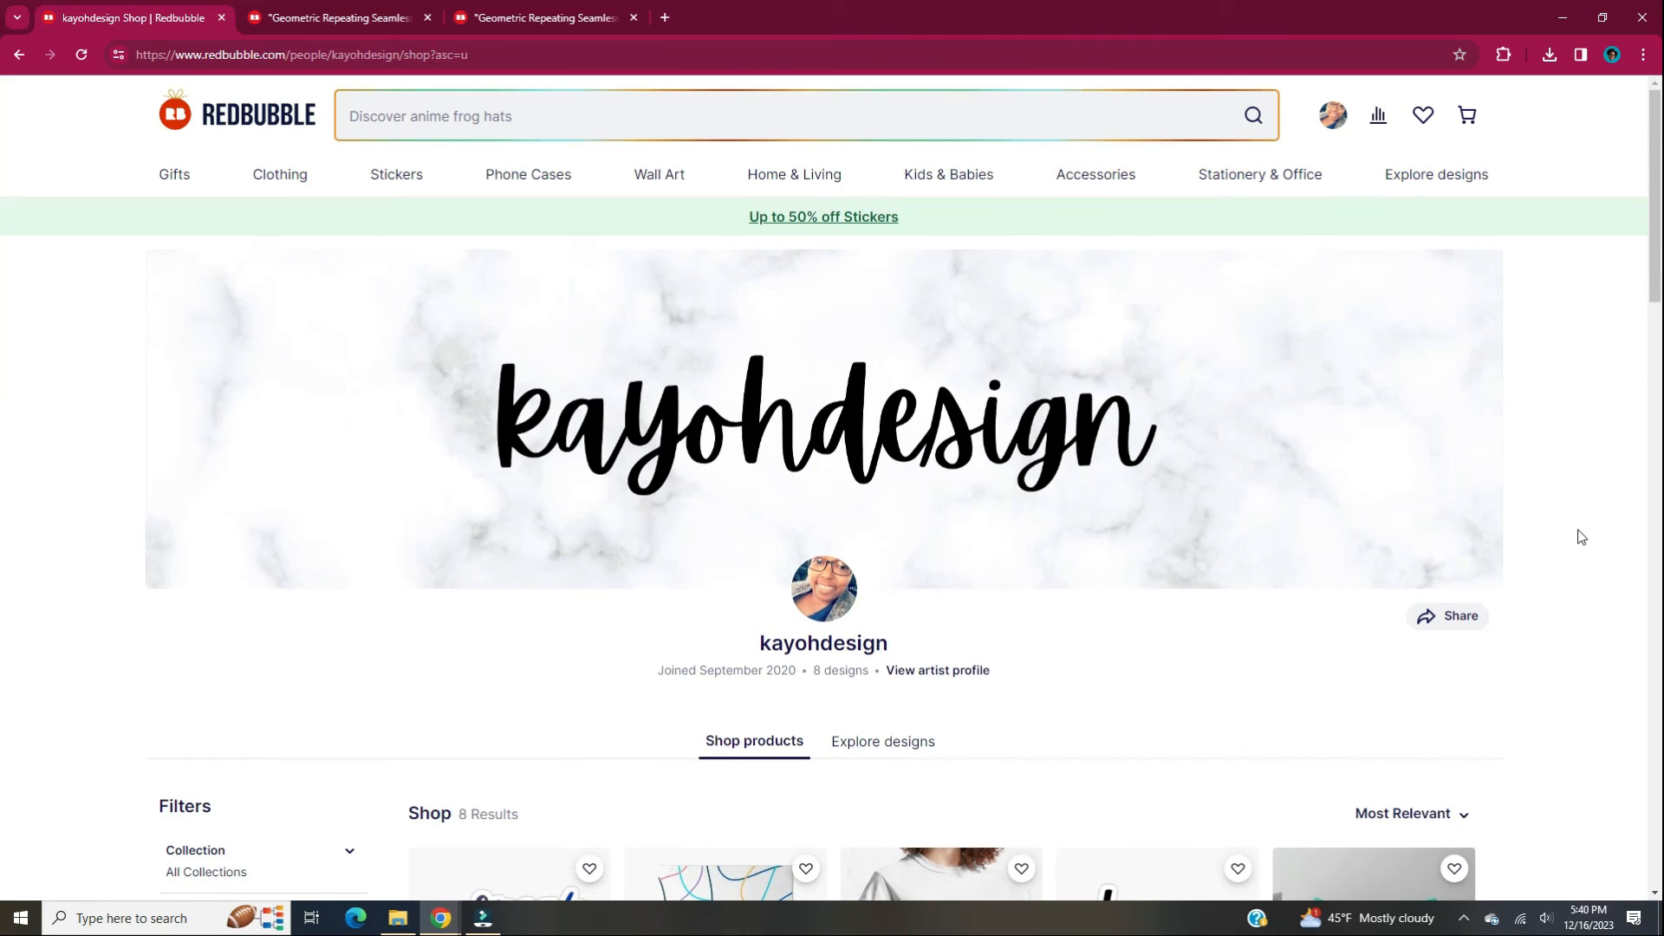
scroll(1582, 537, "down", 1)
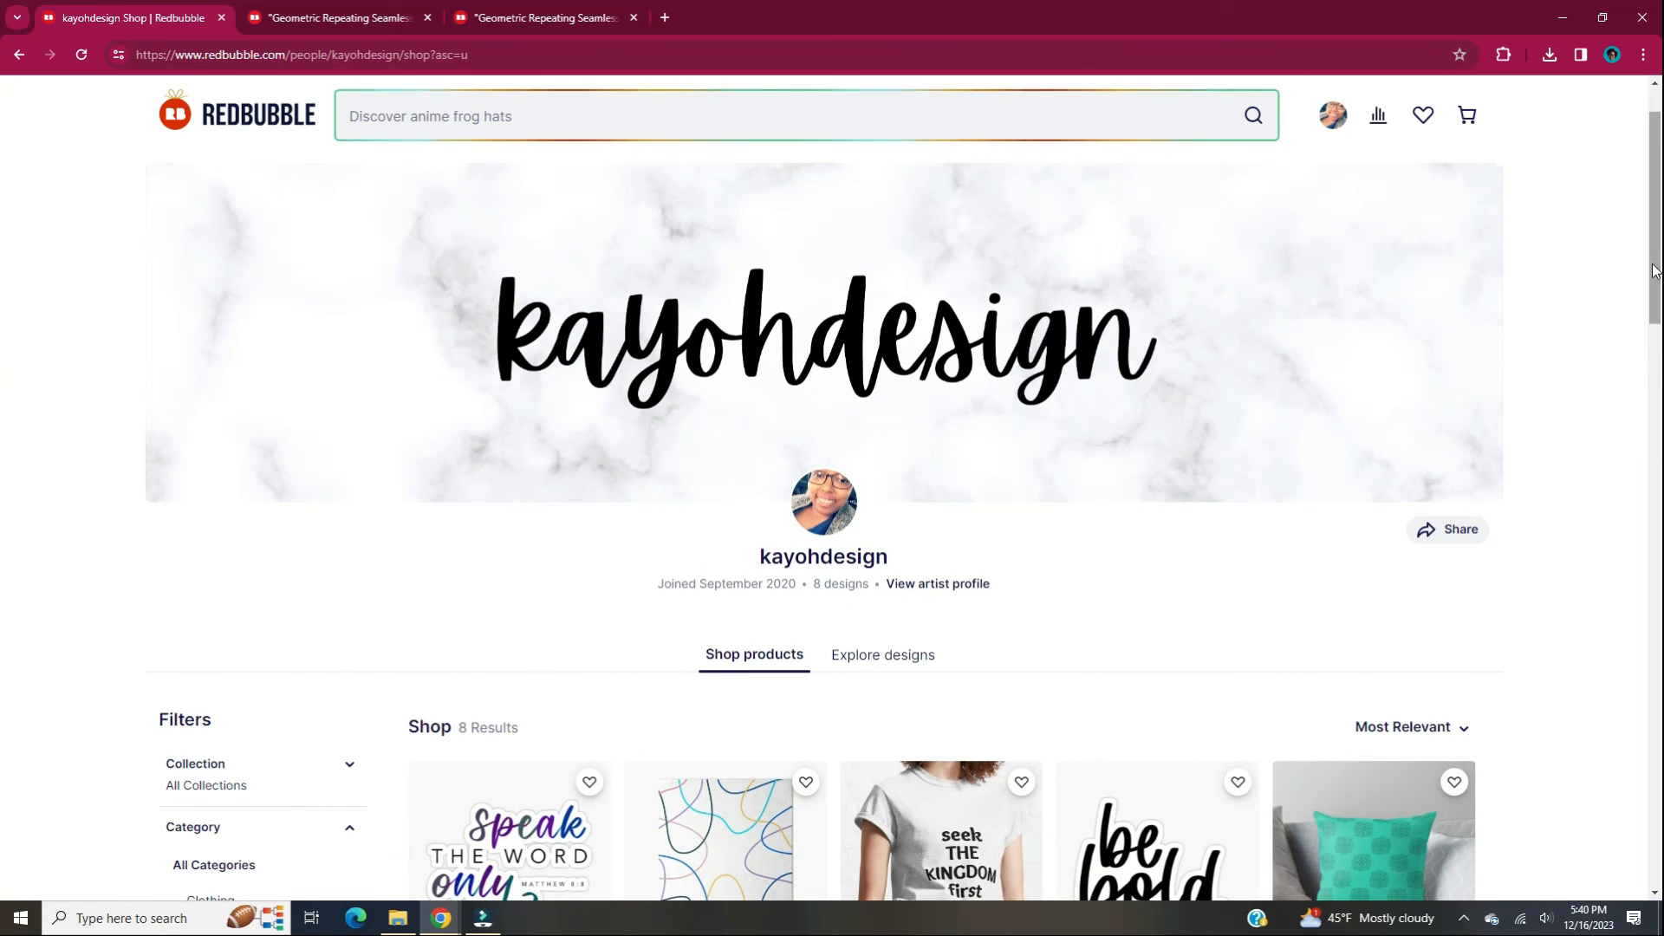
left_click_drag(1655, 270, 1656, 274)
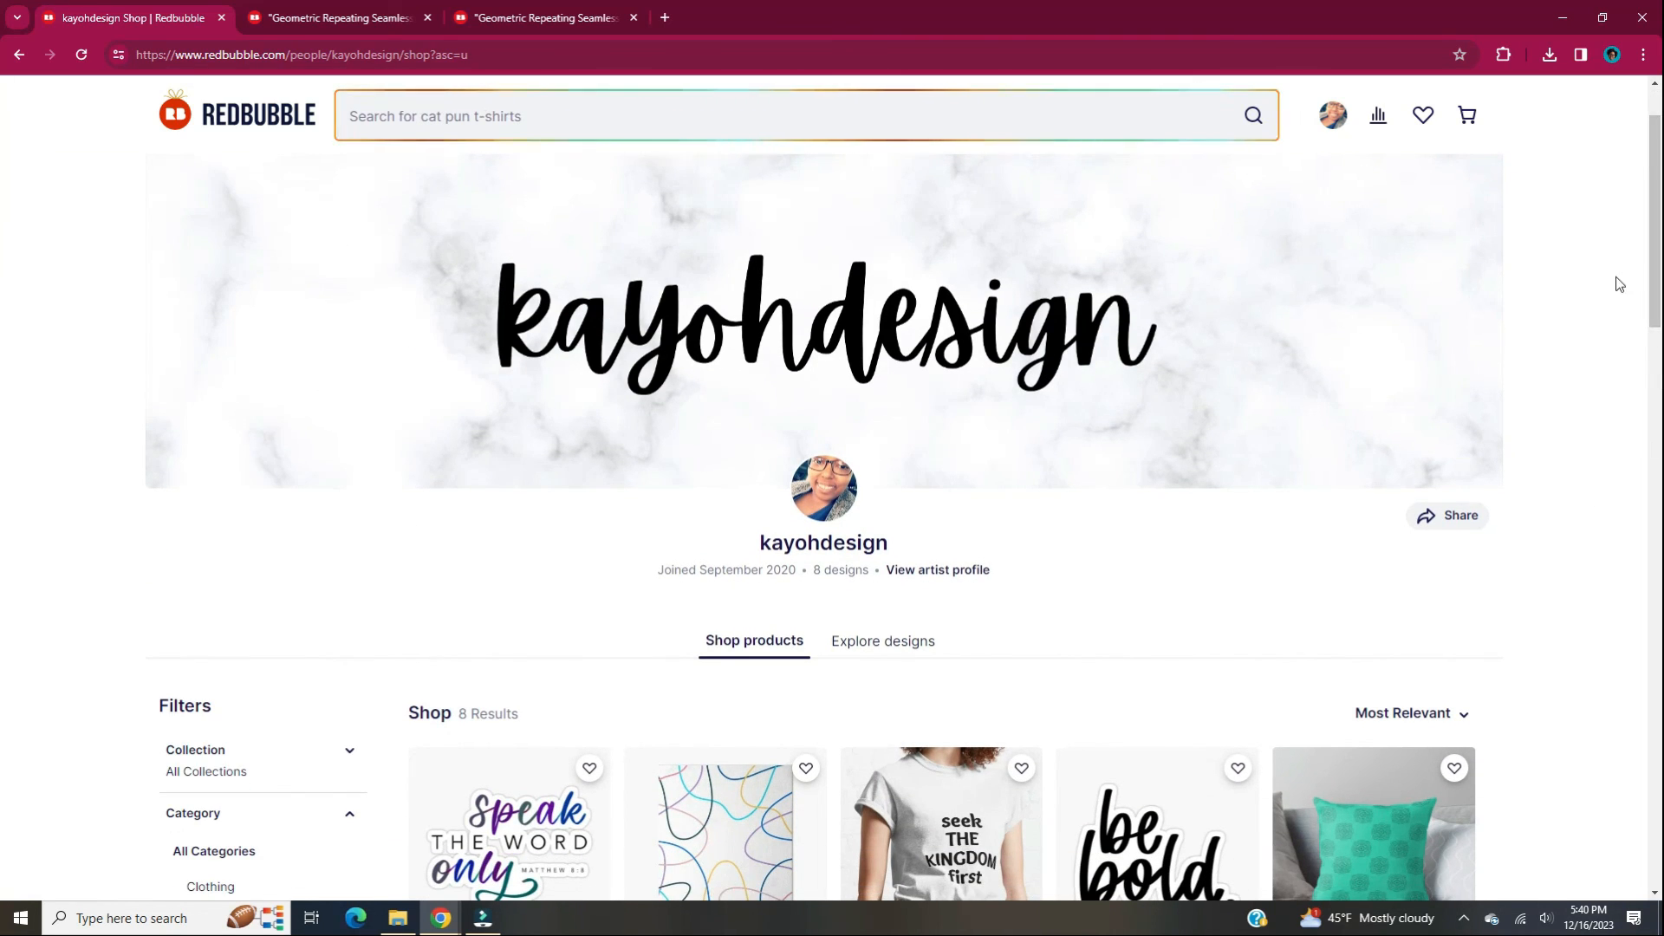